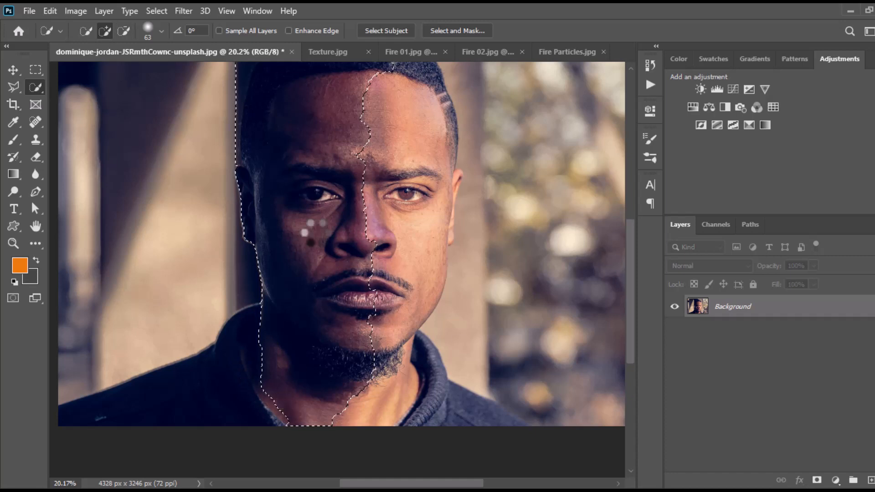
- Refine the quick selection along the outer edge of the shaded half of the man's head, from hair to neck
{"action": "left_click_drag", "start_coordinate": [301, 162], "coordinate": [292, 295]}
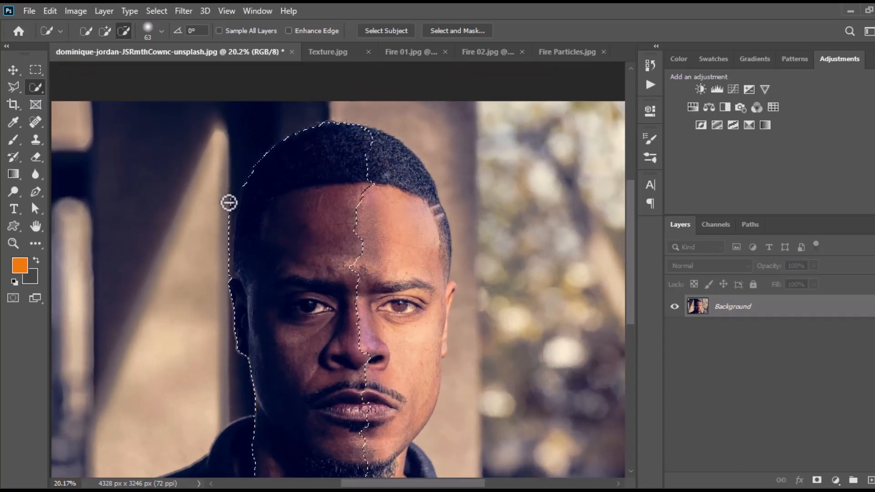
{"action": "scroll", "coordinate": [224, 273], "scroll_direction": "up", "scroll_amount": 3}
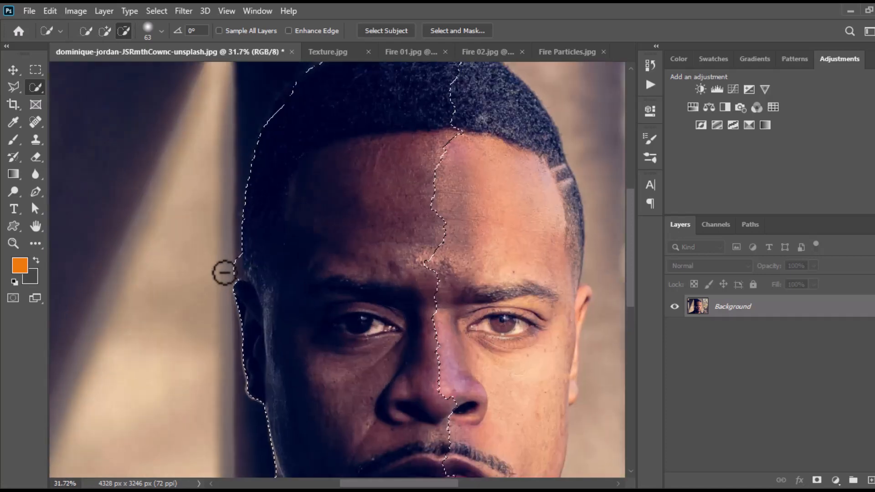
{"action": "scroll", "coordinate": [225, 273], "scroll_direction": "down", "scroll_amount": 3}
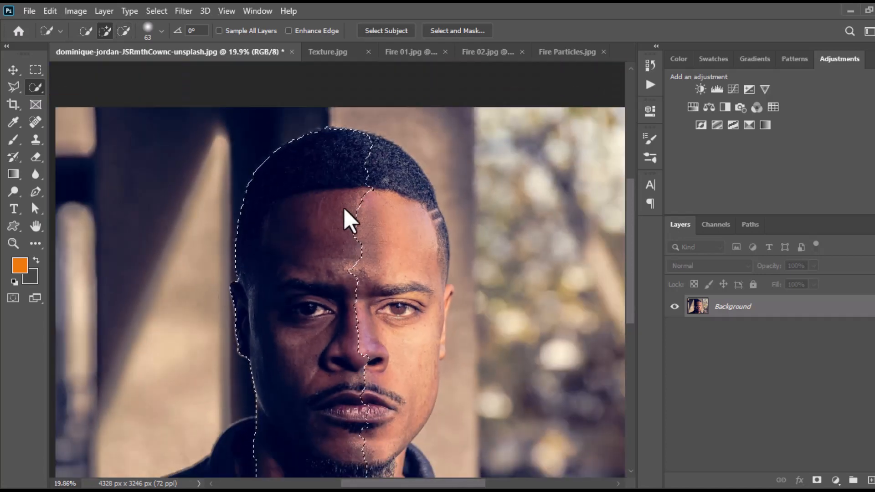
{"action": "scroll", "coordinate": [348, 329], "scroll_direction": "down", "scroll_amount": 3}
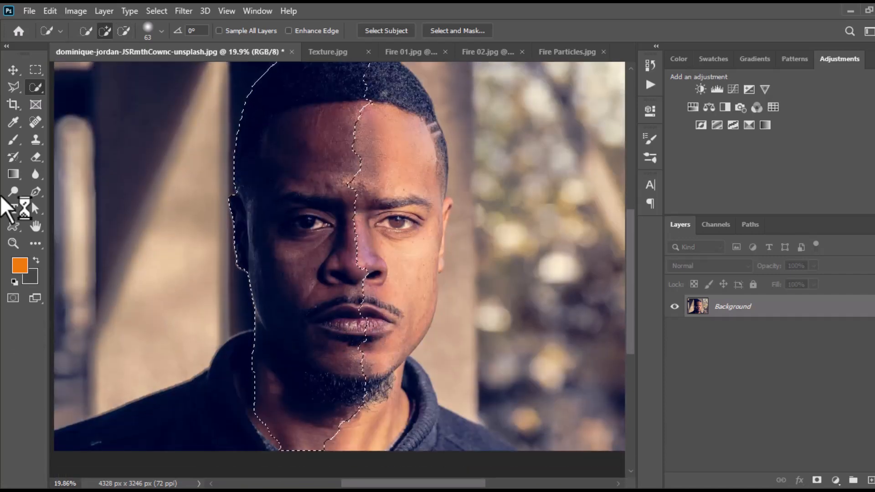
- Show the selection as a Quick Mask and set up the Brush tool with a harder 130 px tip
{"action": "key", "text": "q"}
{"action": "left_click", "coordinate": [13, 140]}
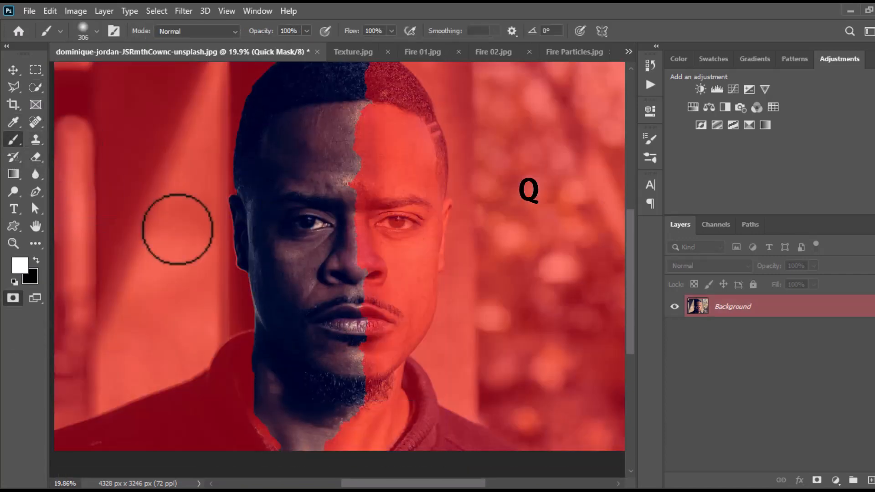
{"action": "scroll", "coordinate": [371, 141], "scroll_direction": "up", "scroll_amount": 2}
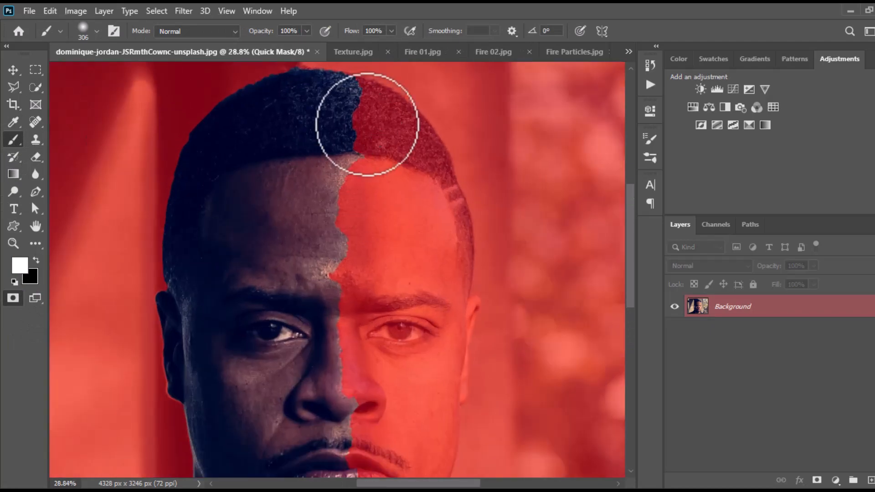
{"action": "right_click", "coordinate": [367, 112]}
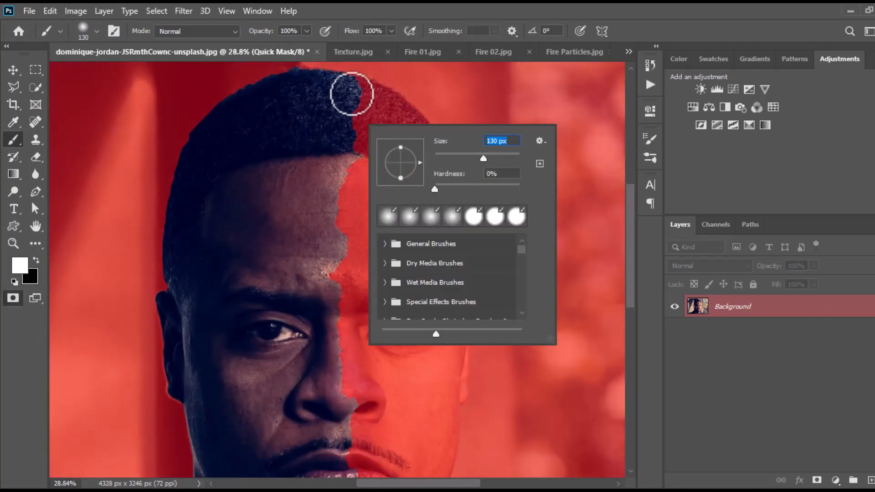
{"action": "key", "text": "Return"}
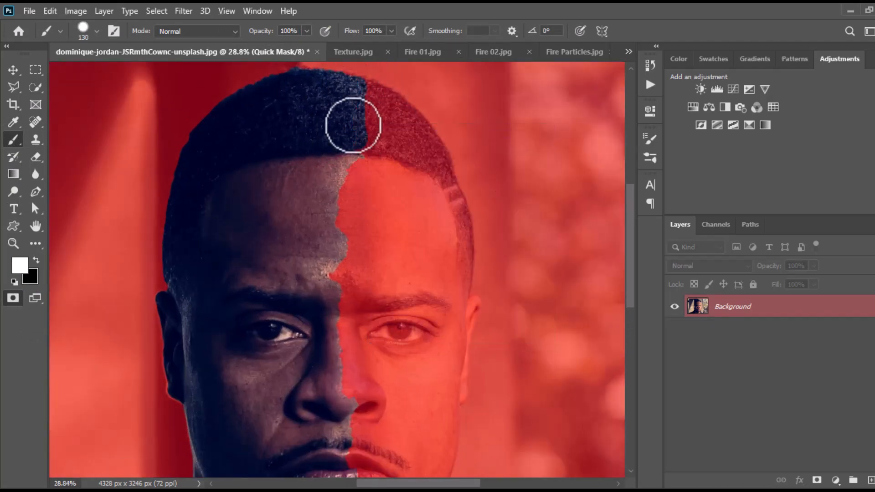
- Paint the mask with black and white to straighten its dividing edge down the middle of the hair and forehead
{"action": "key", "text": "x"}
{"action": "mouse_move", "coordinate": [342, 72]}
{"action": "left_mouse_down"}
{"action": "mouse_move", "coordinate": [349, 140]}
{"action": "mouse_move", "coordinate": [357, 89]}
{"action": "mouse_move", "coordinate": [349, 141]}
{"action": "mouse_move", "coordinate": [366, 169]}
{"action": "mouse_move", "coordinate": [358, 192]}
{"action": "mouse_move", "coordinate": [356, 183]}
{"action": "mouse_move", "coordinate": [346, 232]}
{"action": "left_mouse_up"}
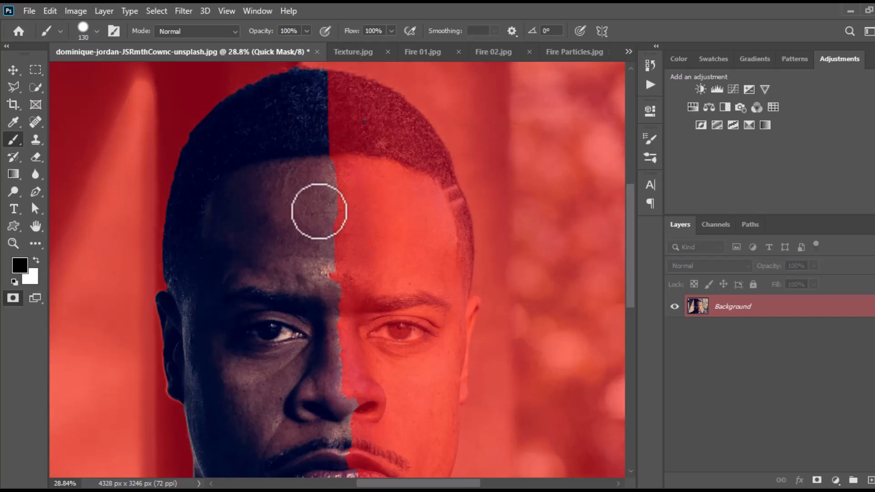
{"action": "left_click_drag", "start_coordinate": [353, 296], "coordinate": [354, 230]}
{"action": "key", "text": "x"}
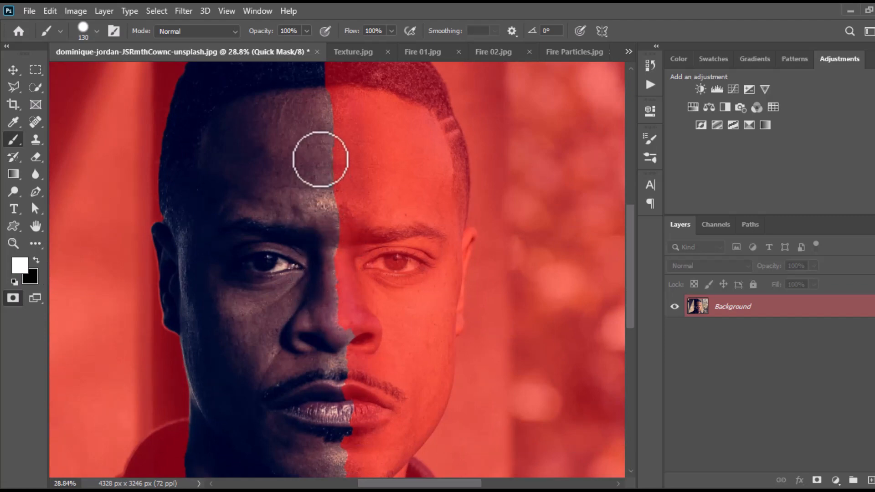
{"action": "left_click_drag", "start_coordinate": [337, 133], "coordinate": [317, 152]}
{"action": "left_click_drag", "start_coordinate": [345, 261], "coordinate": [347, 149]}
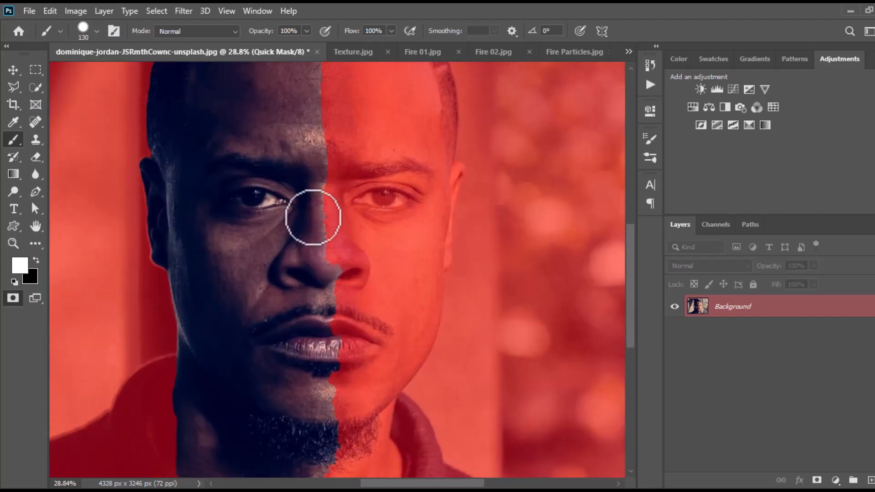
- Continue straightening the mask's dividing edge along the nose, lips, chin and beard, alternating black and white paint
{"action": "key", "text": "x"}
{"action": "mouse_move", "coordinate": [356, 262]}
{"action": "left_mouse_down"}
{"action": "mouse_move", "coordinate": [342, 336]}
{"action": "mouse_move", "coordinate": [349, 411]}
{"action": "left_mouse_up"}
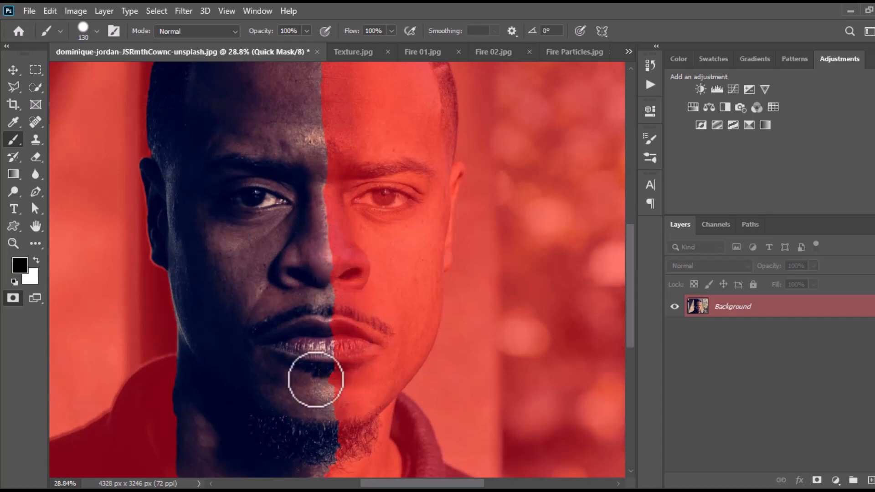
{"action": "key", "text": "x"}
{"action": "mouse_move", "coordinate": [398, 436]}
{"action": "left_mouse_down"}
{"action": "mouse_move", "coordinate": [388, 342]}
{"action": "mouse_move", "coordinate": [339, 355]}
{"action": "mouse_move", "coordinate": [344, 386]}
{"action": "mouse_move", "coordinate": [296, 394]}
{"action": "left_mouse_up"}
{"action": "key", "text": "x"}
{"action": "key", "text": "x"}
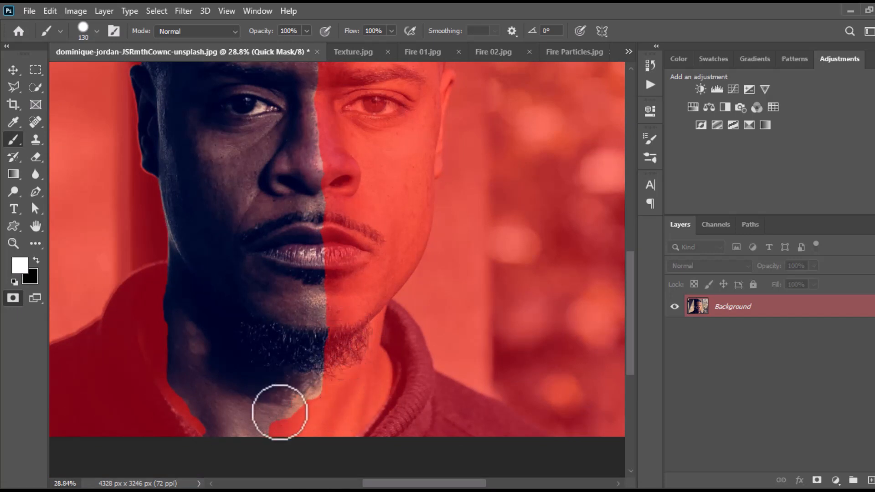
{"action": "left_click_drag", "start_coordinate": [256, 426], "coordinate": [258, 360]}
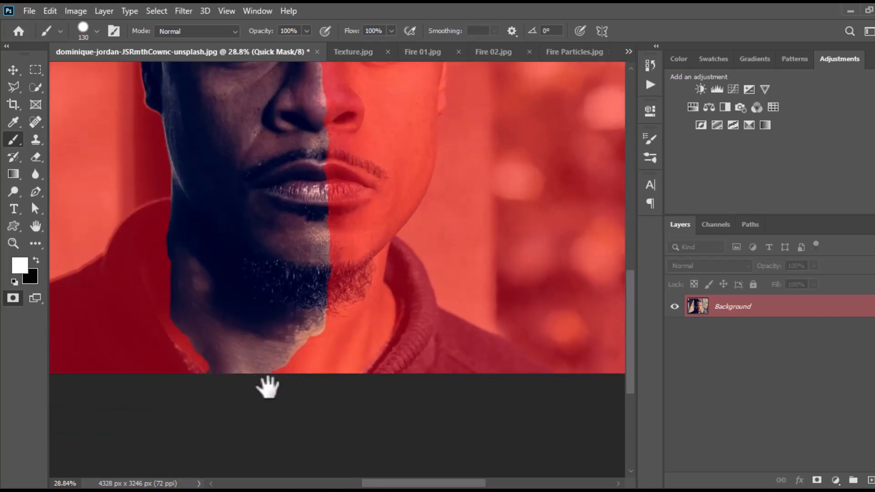
{"action": "left_click_drag", "start_coordinate": [157, 246], "coordinate": [198, 364]}
{"action": "left_click_drag", "start_coordinate": [261, 330], "coordinate": [272, 460]}
- Reduce the brush to 67 px and paint the missing upper hairline of the unmasked half with white
{"action": "scroll", "coordinate": [302, 161], "scroll_direction": "up", "scroll_amount": 2}
{"action": "left_click", "coordinate": [36, 260]}
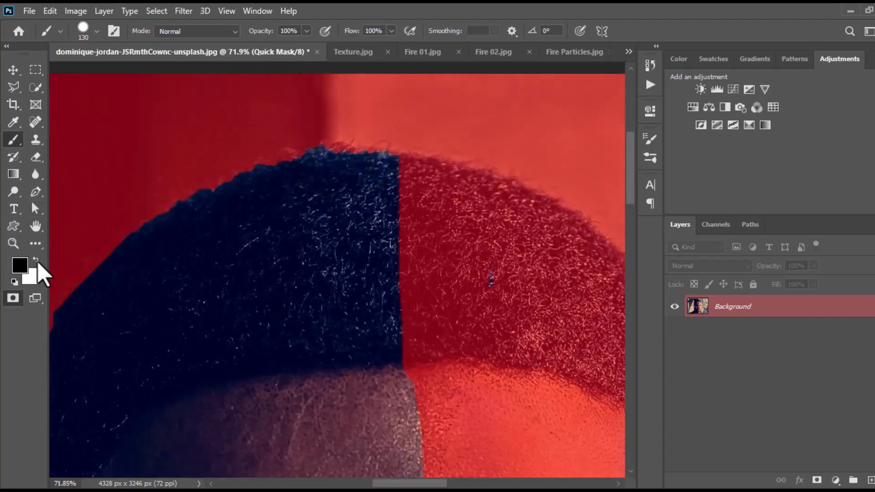
{"action": "right_click", "coordinate": [354, 123]}
{"action": "mouse_move", "coordinate": [472, 148]}
{"action": "left_mouse_down"}
{"action": "mouse_move", "coordinate": [461, 157]}
{"action": "mouse_move", "coordinate": [447, 149]}
{"action": "left_mouse_up"}
{"action": "key", "text": "Return"}
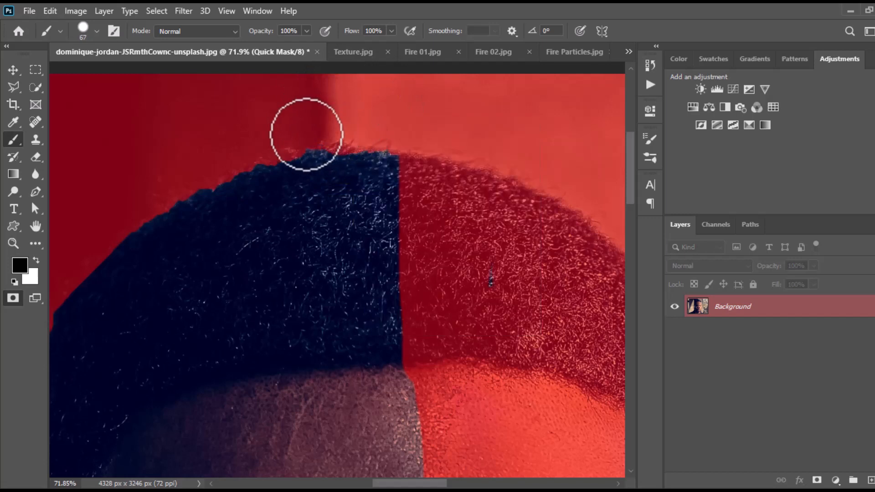
{"action": "key", "text": "x"}
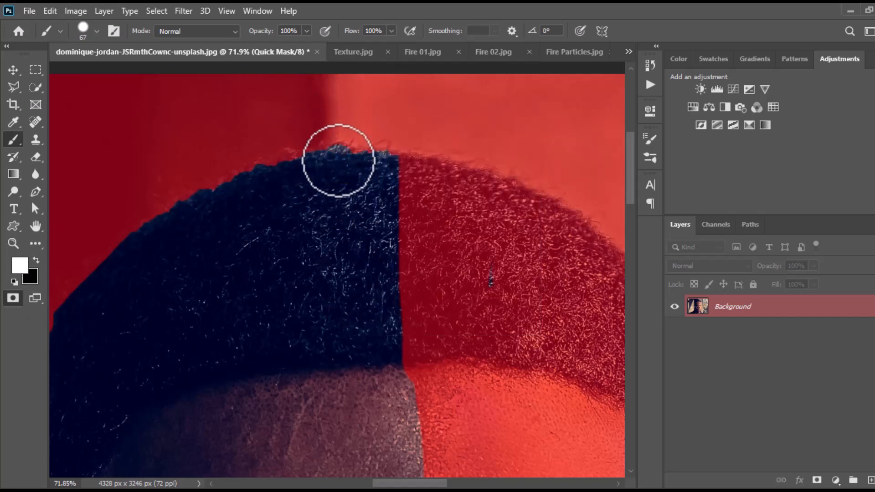
{"action": "mouse_move", "coordinate": [322, 178]}
{"action": "left_mouse_down"}
{"action": "mouse_move", "coordinate": [283, 177]}
{"action": "mouse_move", "coordinate": [187, 211]}
{"action": "left_mouse_up"}
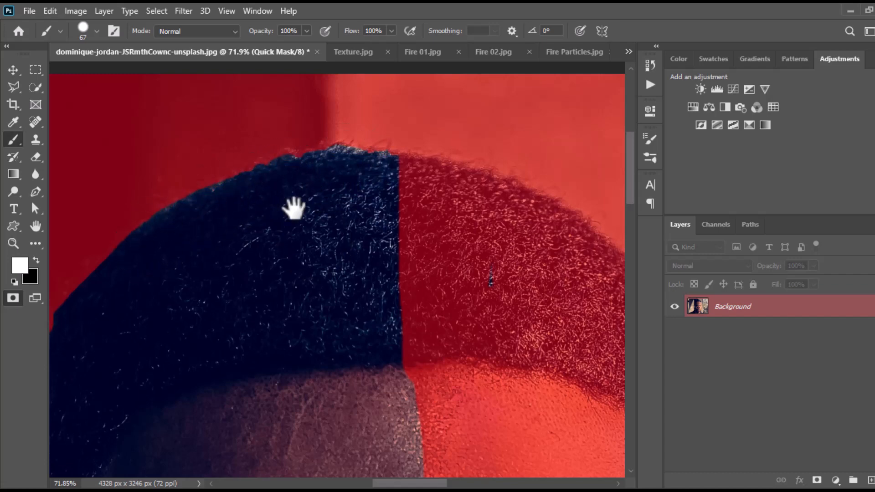
- Paint over the stray unmasked spot in the hair of the masked half with black
{"action": "scroll", "coordinate": [356, 197], "scroll_direction": "down", "scroll_amount": 3}
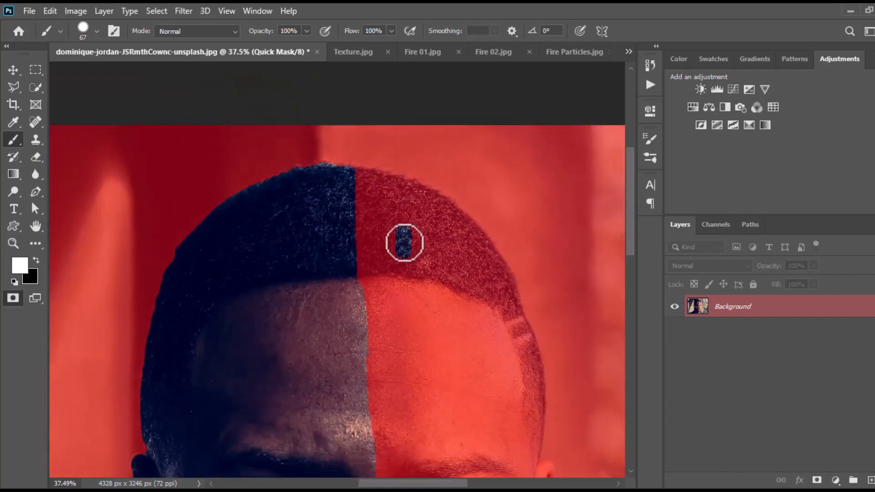
{"action": "key", "text": "x"}
{"action": "scroll", "coordinate": [402, 255], "scroll_direction": "down", "scroll_amount": 4}
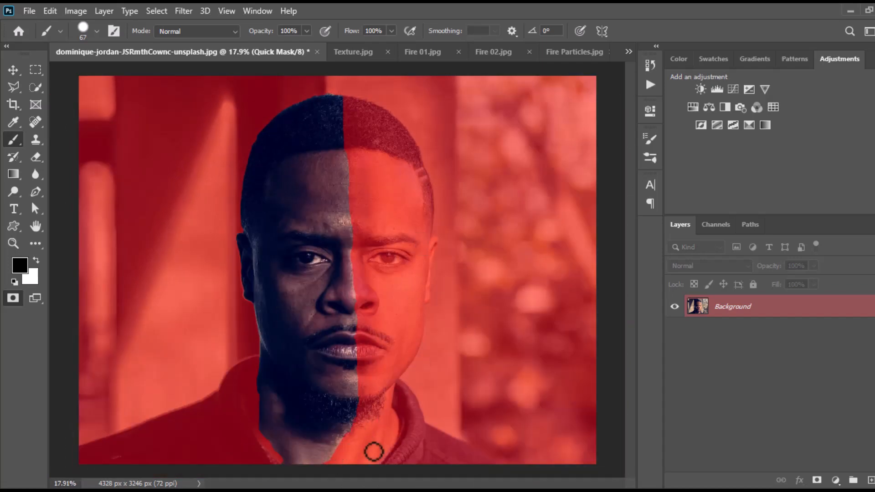
- Turn the Quick Mask back into a selection and copy the selected half of the head to a new layer
{"action": "left_click", "coordinate": [13, 70]}
{"action": "left_click", "coordinate": [13, 298]}
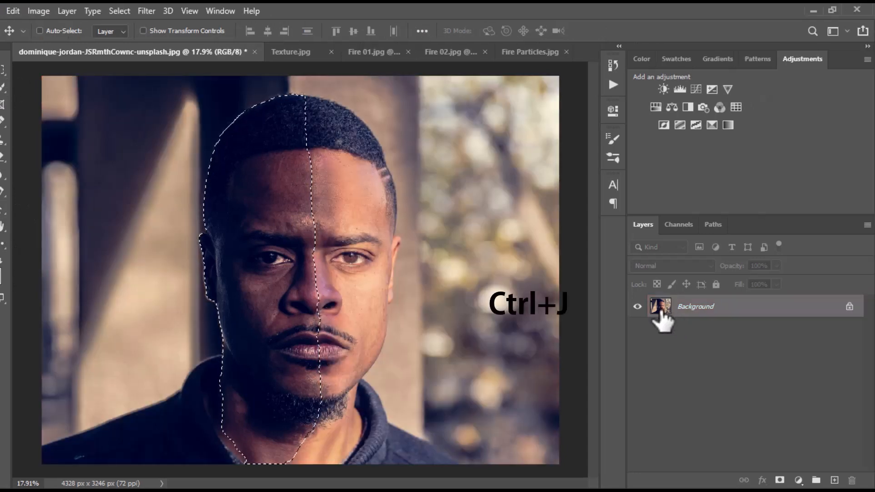
{"action": "key", "text": "ctrl+j"}
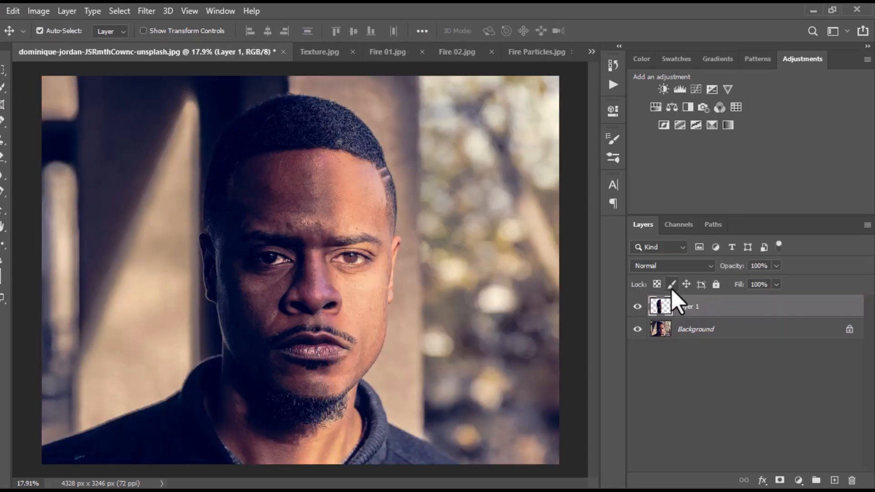
- Check the copied half-head layer in isolation, hide it, and add a new empty layer above it
{"action": "left_click", "coordinate": [638, 306], "text": "alt"}
{"action": "left_click", "coordinate": [637, 306], "text": "alt"}
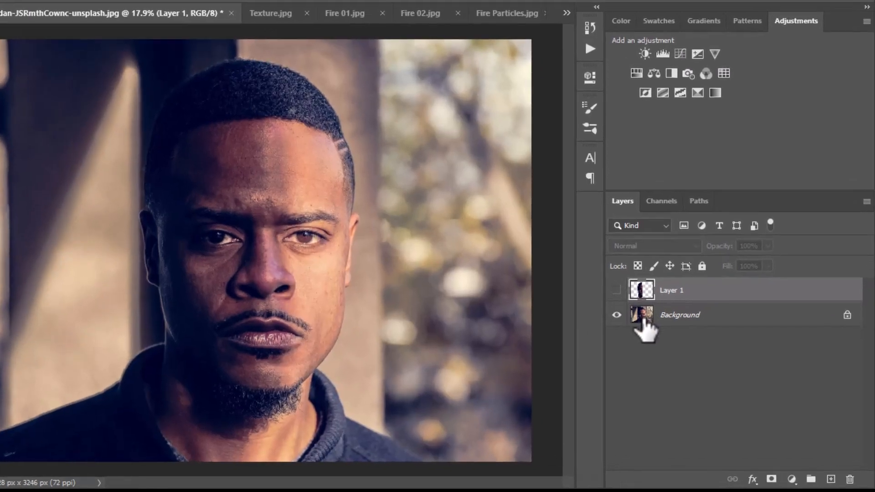
{"action": "left_click", "coordinate": [662, 331]}
{"action": "left_click", "coordinate": [529, 194]}
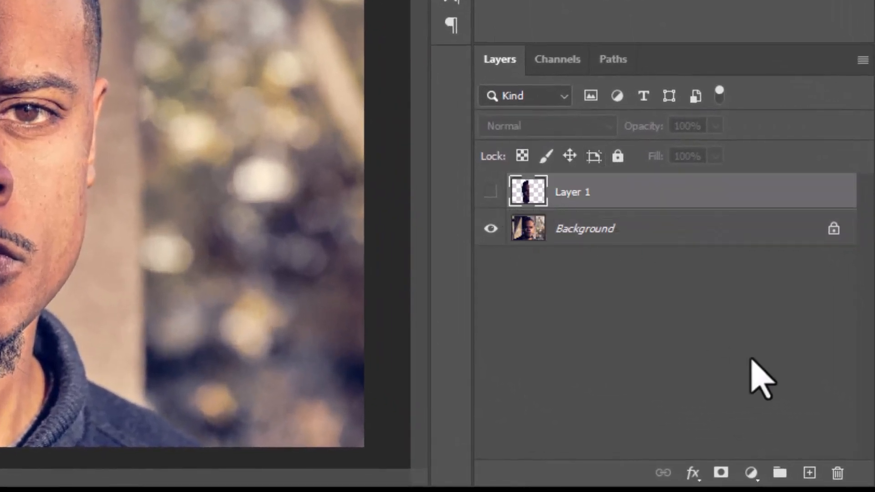
{"action": "left_click", "coordinate": [810, 473]}
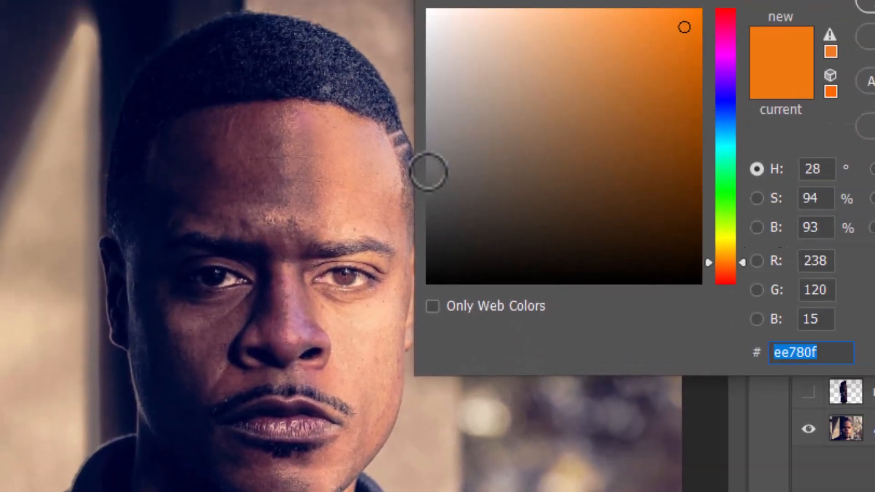
- Set the foreground color to the grey #5d5d5d
{"action": "type", "text": "696969"}
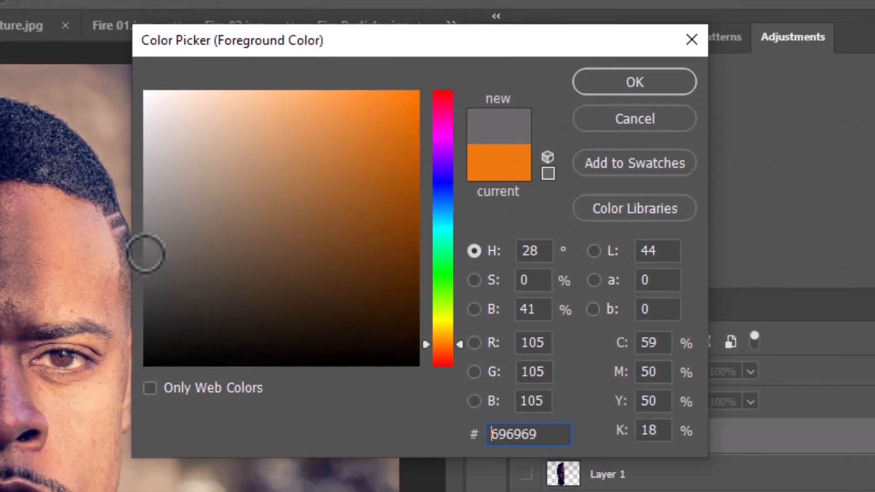
{"action": "left_click_drag", "start_coordinate": [146, 254], "coordinate": [146, 267]}
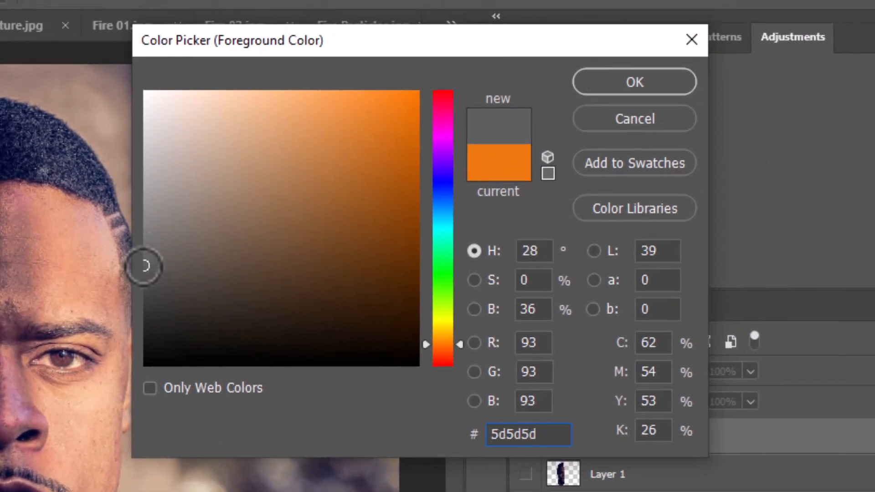
{"action": "left_click", "coordinate": [586, 82]}
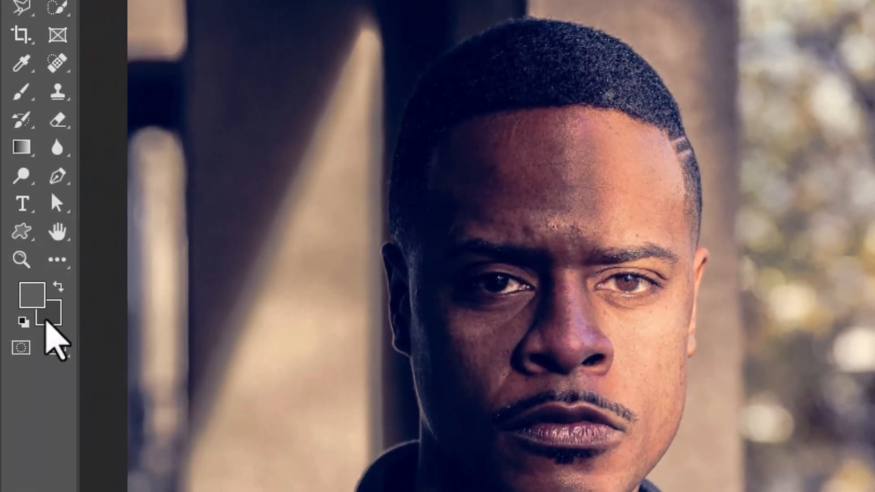
- Choose a slightly darker grey as the background color
{"action": "left_click", "coordinate": [44, 319]}
{"action": "left_click_drag", "start_coordinate": [713, 217], "coordinate": [712, 215]}
{"action": "left_click_drag", "start_coordinate": [504, 234], "coordinate": [504, 231]}
{"action": "left_click", "coordinate": [762, 47]}
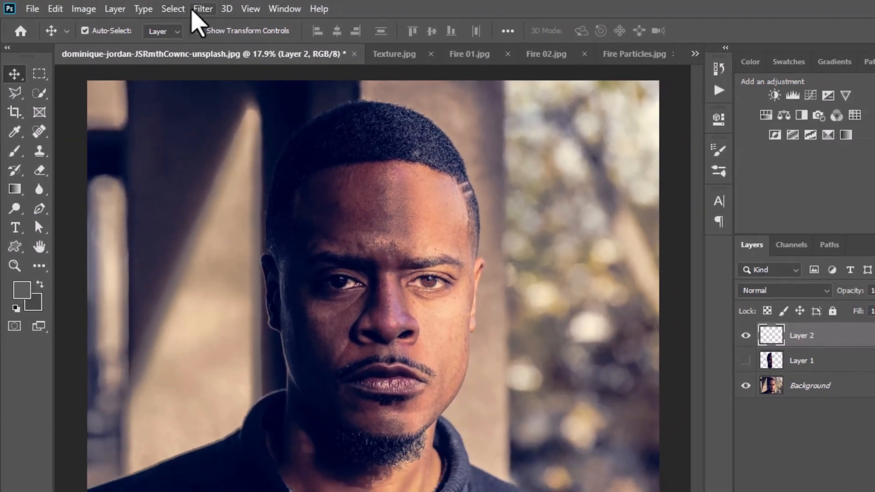
- Fill the new empty layer with the Clouds render filter
{"action": "left_click", "coordinate": [196, 10]}
{"action": "mouse_move", "coordinate": [250, 246]}
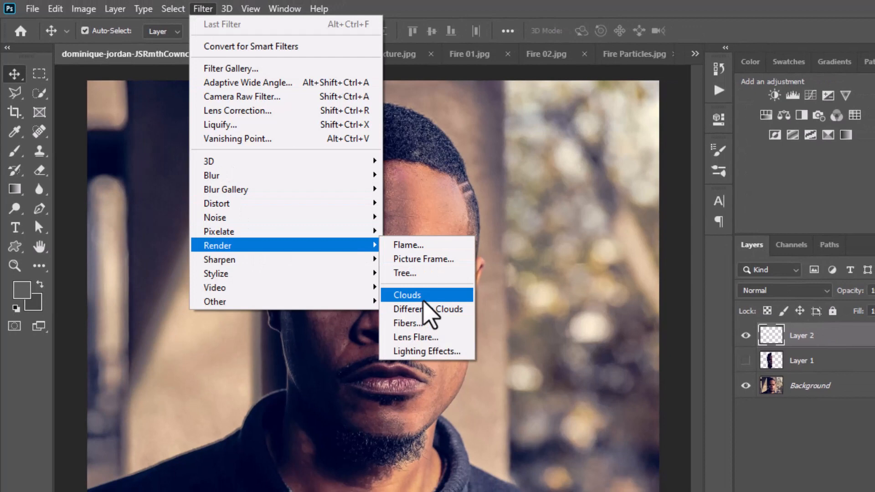
{"action": "left_click", "coordinate": [424, 300]}
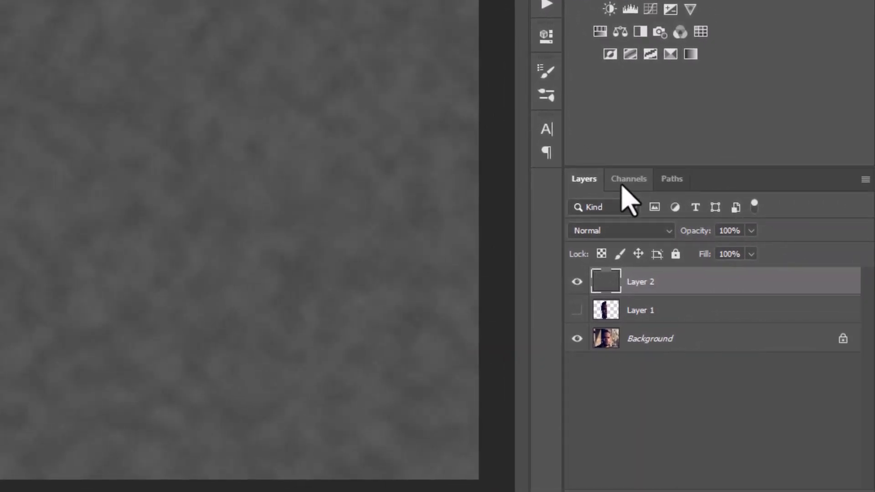
- Create a new alpha channel and fill it with the Difference Clouds render filter
{"action": "left_click", "coordinate": [625, 181]}
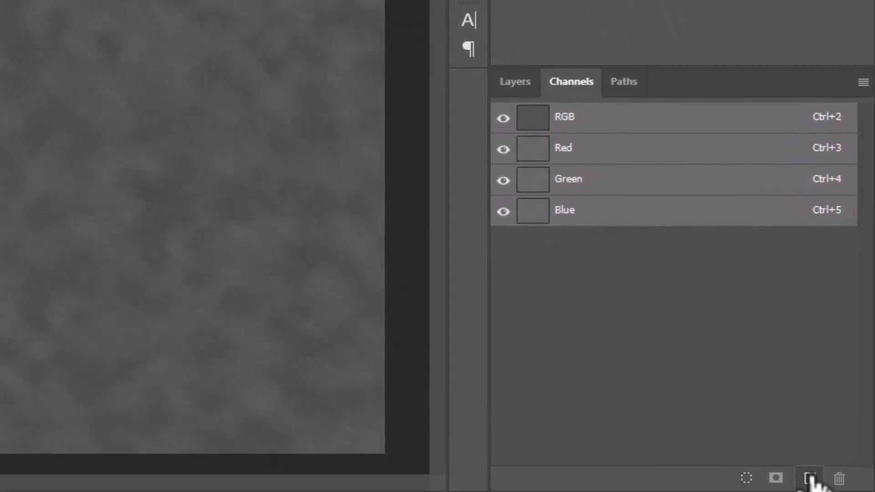
{"action": "left_click", "coordinate": [810, 479]}
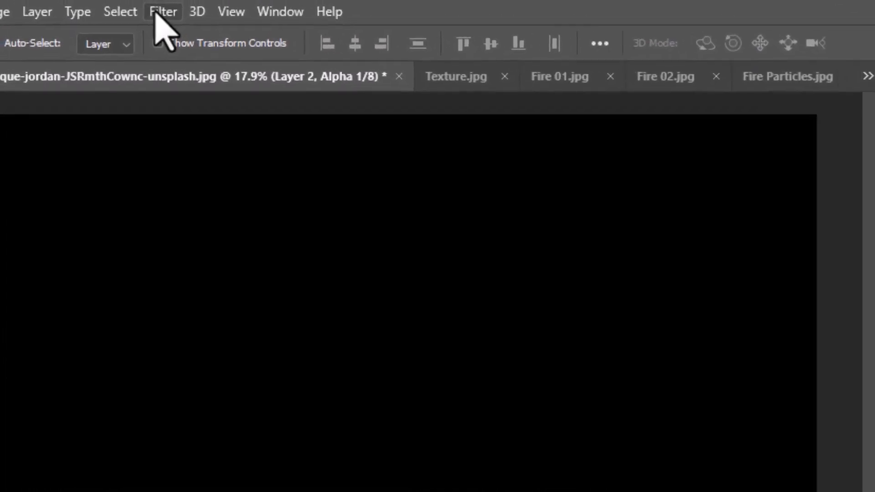
{"action": "left_click", "coordinate": [156, 13]}
{"action": "mouse_move", "coordinate": [219, 350]}
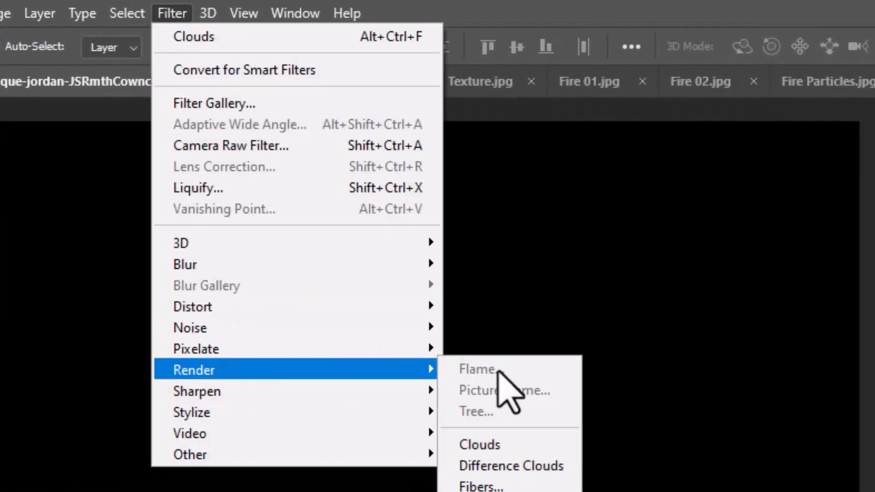
{"action": "left_click", "coordinate": [517, 468]}
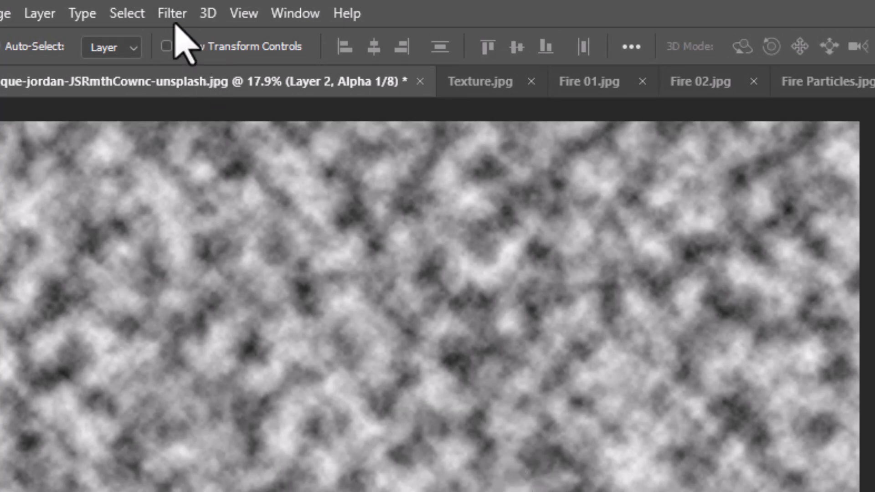
- Apply the Difference Clouds render filter three more times to the Alpha 1 channel
{"action": "left_click", "coordinate": [169, 14]}
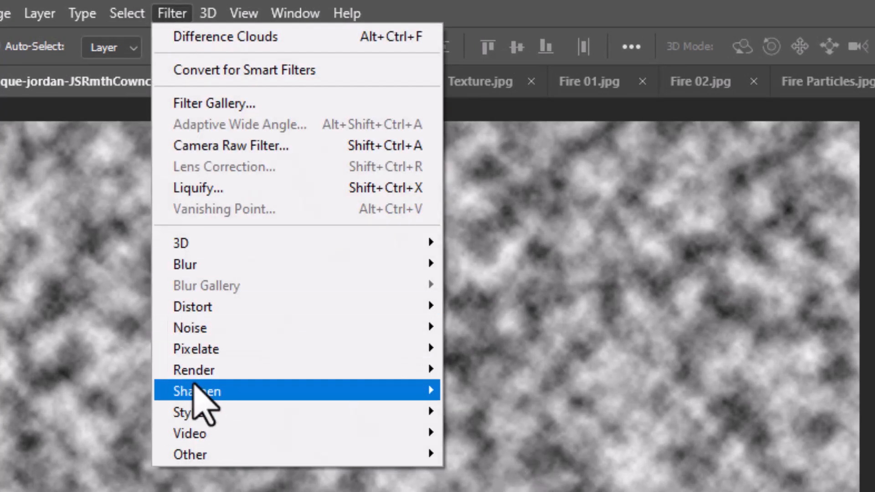
{"action": "mouse_move", "coordinate": [208, 372]}
{"action": "left_click", "coordinate": [520, 467]}
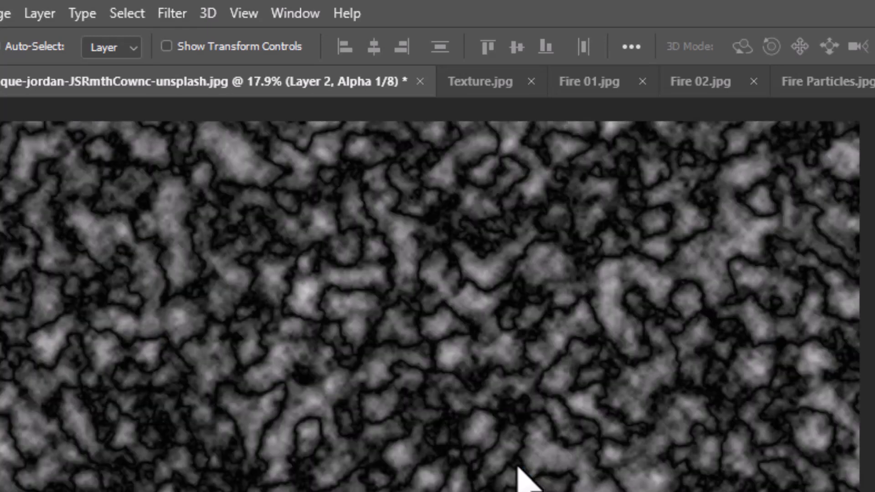
{"action": "left_click", "coordinate": [172, 12]}
{"action": "mouse_move", "coordinate": [214, 370]}
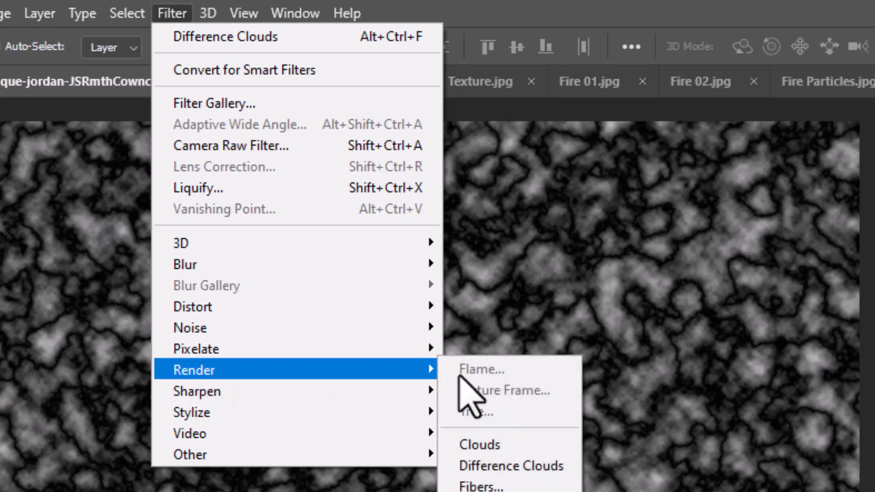
{"action": "left_click", "coordinate": [497, 468]}
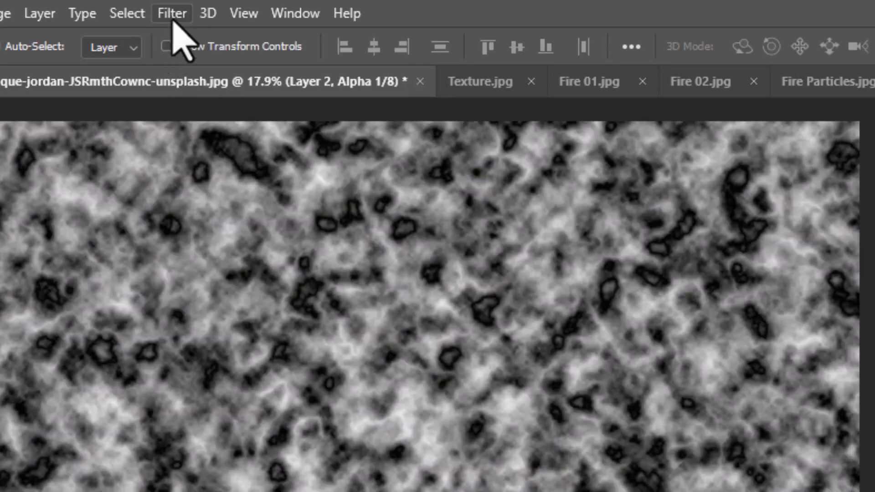
{"action": "left_click", "coordinate": [173, 21]}
{"action": "mouse_move", "coordinate": [223, 370]}
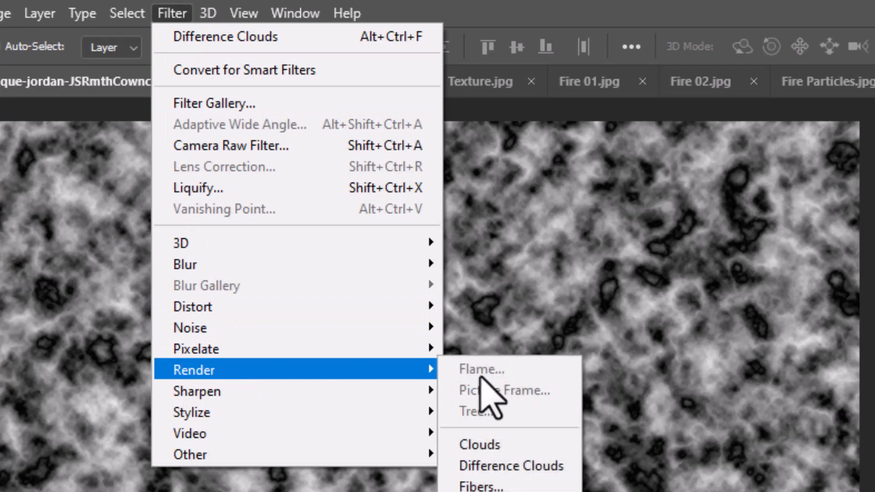
{"action": "left_click", "coordinate": [502, 466]}
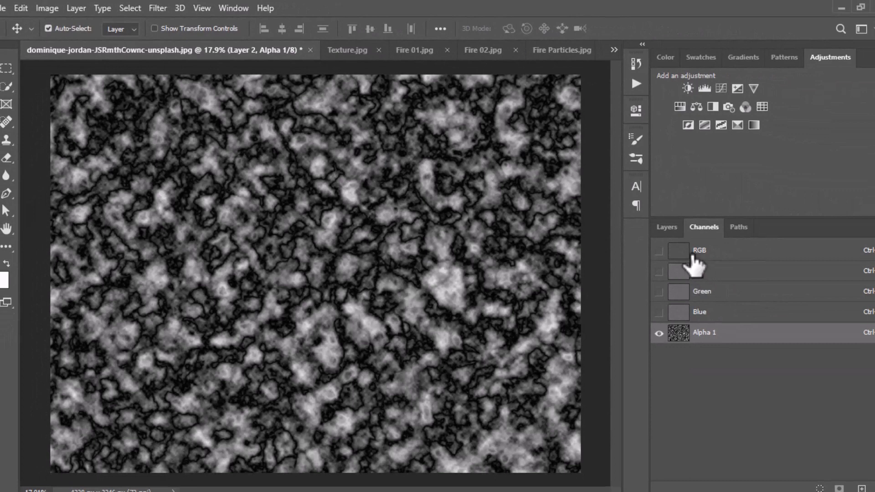
- Switch back to the RGB composite and start the Lighting Effects render filter on the grey clouds layer
{"action": "left_click", "coordinate": [694, 254]}
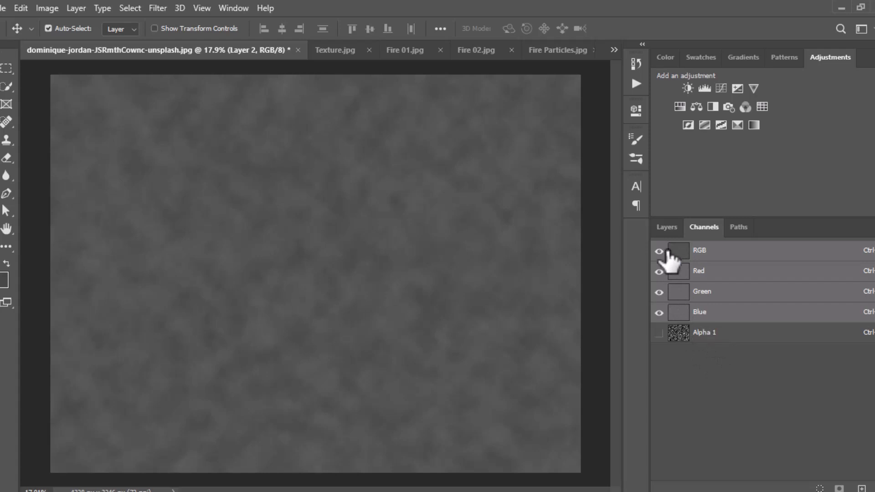
{"action": "left_click", "coordinate": [668, 228]}
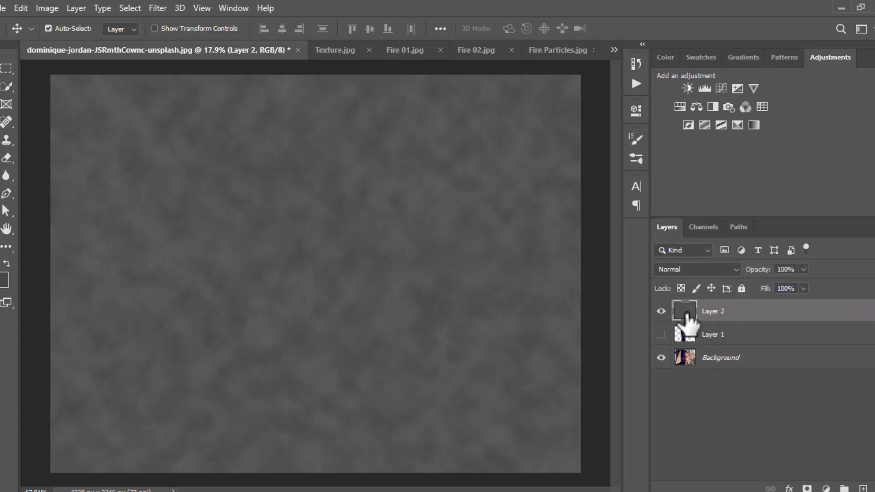
{"action": "left_click", "coordinate": [157, 9]}
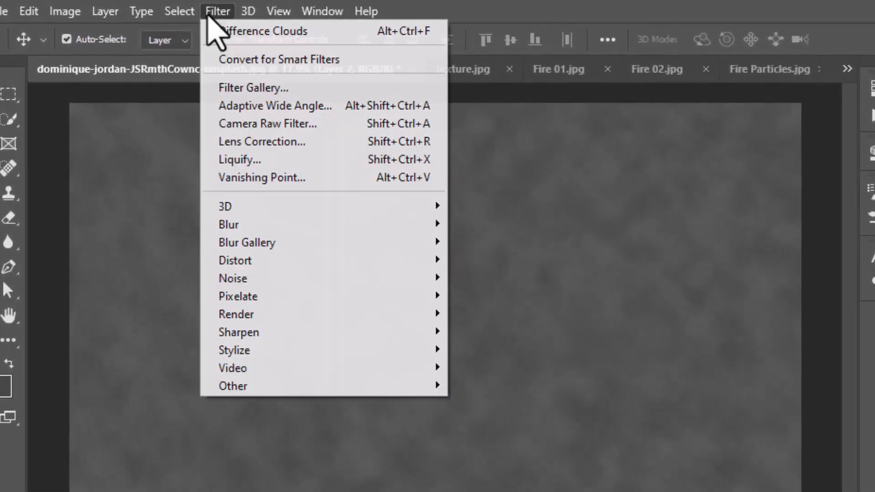
{"action": "mouse_move", "coordinate": [242, 314]}
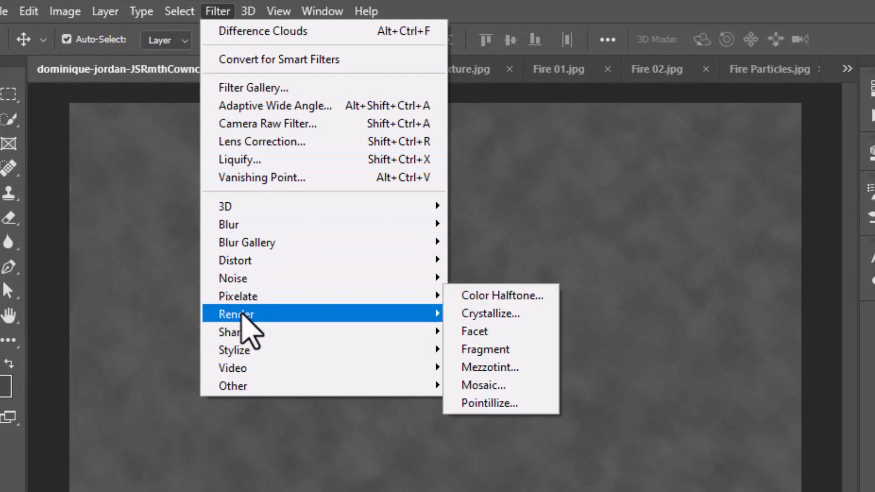
{"action": "mouse_move", "coordinate": [278, 314]}
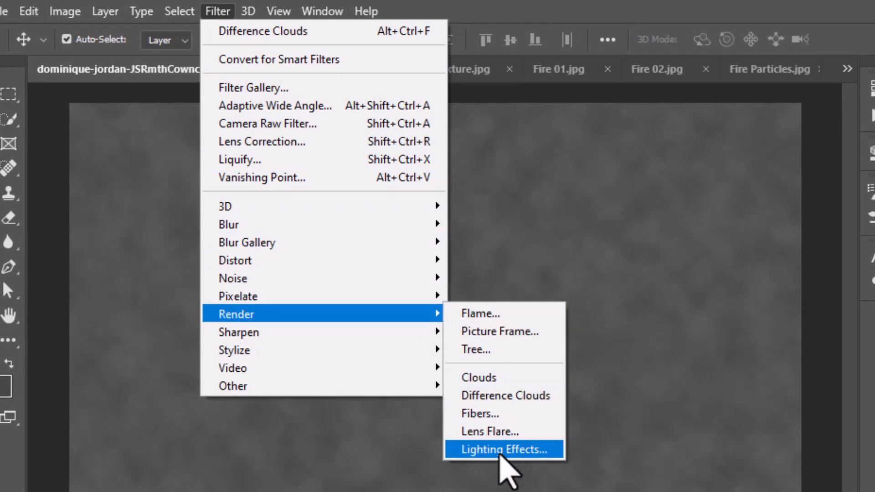
{"action": "left_click", "coordinate": [500, 451]}
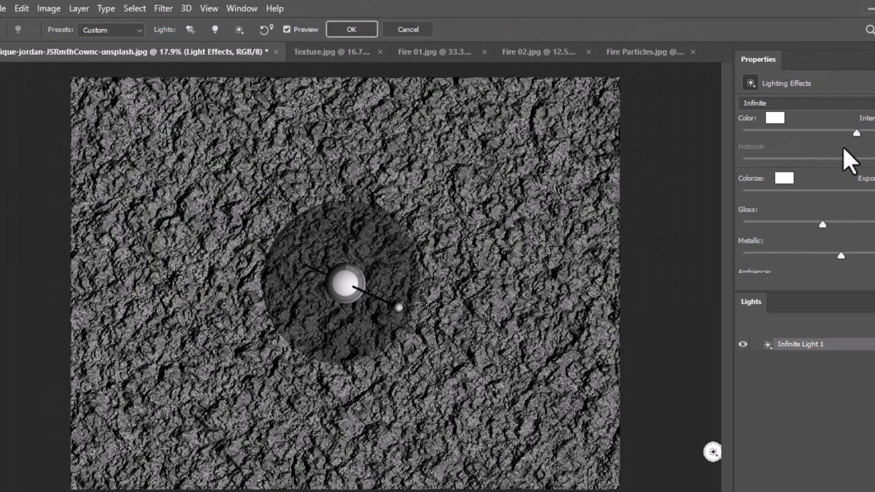
- Set the light type to Infinite and use the Alpha 1 channel as the texture with a height of 32
{"action": "left_click", "coordinate": [758, 104]}
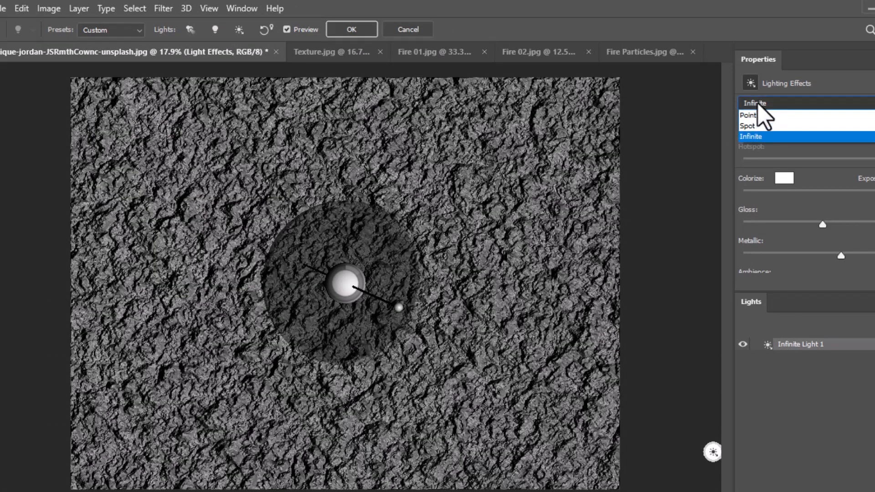
{"action": "left_click", "coordinate": [752, 137]}
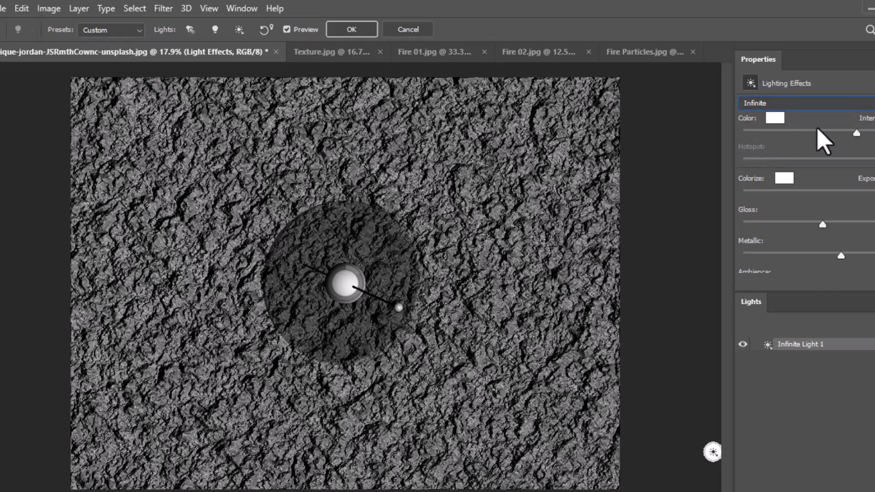
{"action": "scroll", "coordinate": [806, 272], "scroll_direction": "down", "scroll_amount": 3}
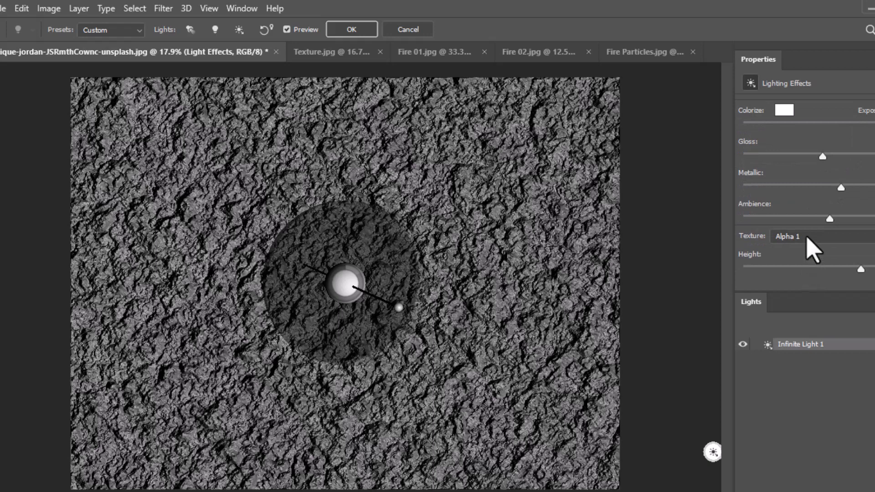
{"action": "left_click", "coordinate": [807, 236]}
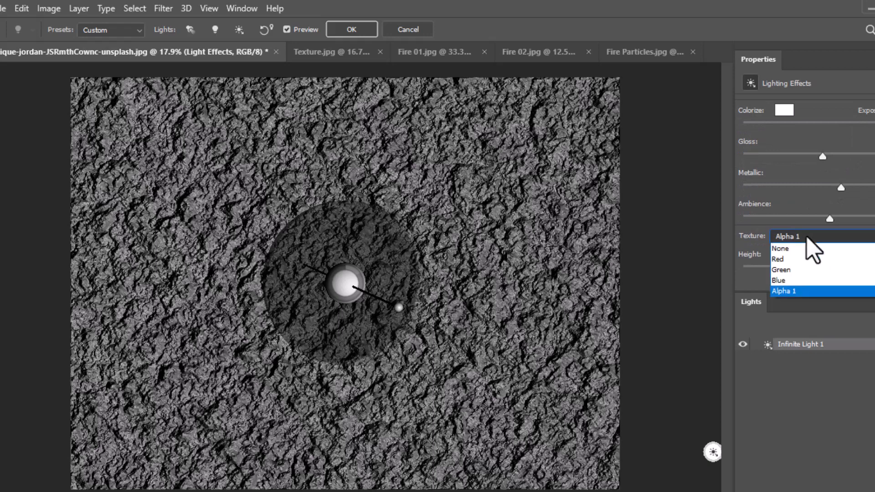
{"action": "left_click", "coordinate": [784, 292]}
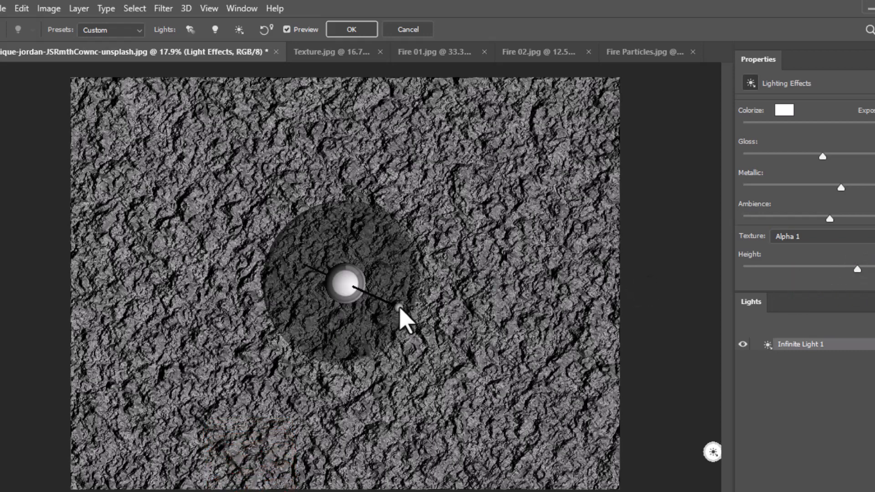
- Aim the infinite light from the upper right, set the exposure to 58 and apply the lighting effect
{"action": "left_click_drag", "start_coordinate": [396, 310], "coordinate": [379, 288]}
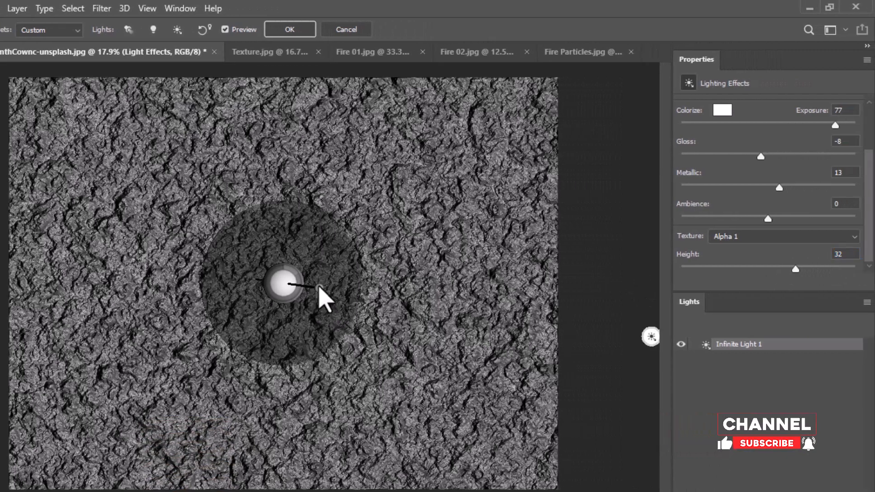
{"action": "left_click_drag", "start_coordinate": [319, 287], "coordinate": [307, 243]}
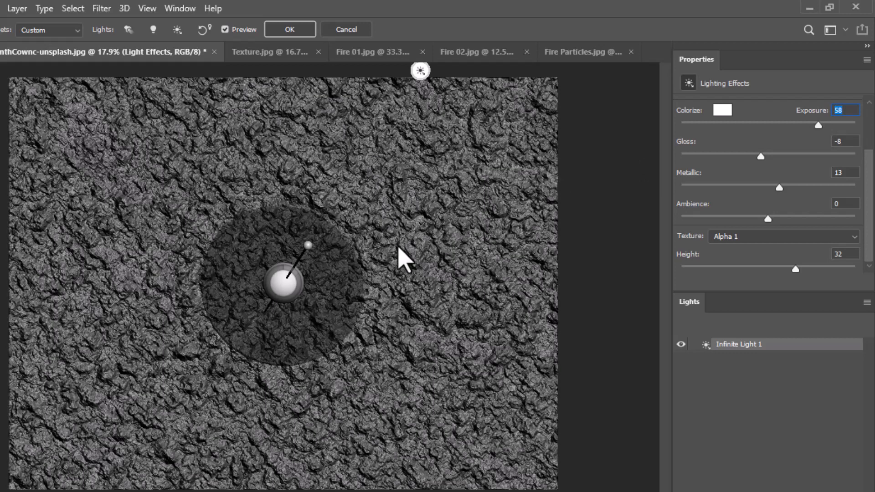
{"action": "left_click", "coordinate": [291, 29]}
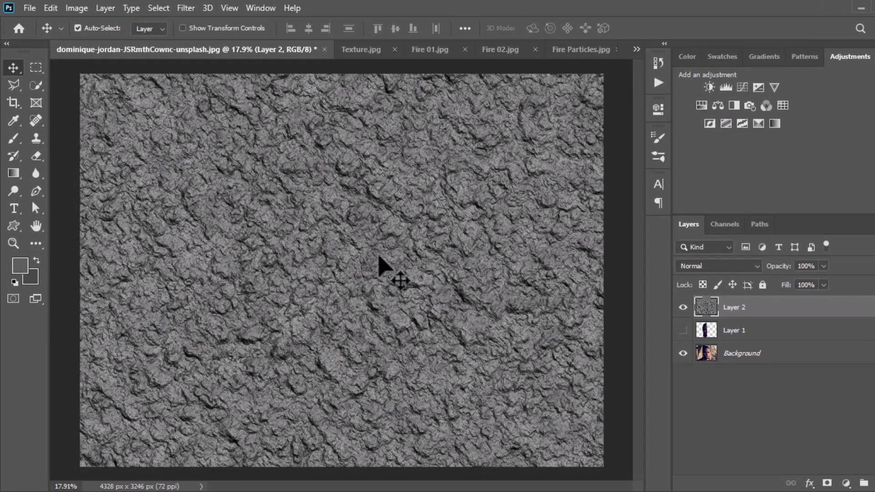
- Load the outline of Layer 1 as a selection and use it to mask the rock texture on Layer 2
{"action": "left_click", "coordinate": [683, 353]}
{"action": "left_click", "coordinate": [683, 307]}
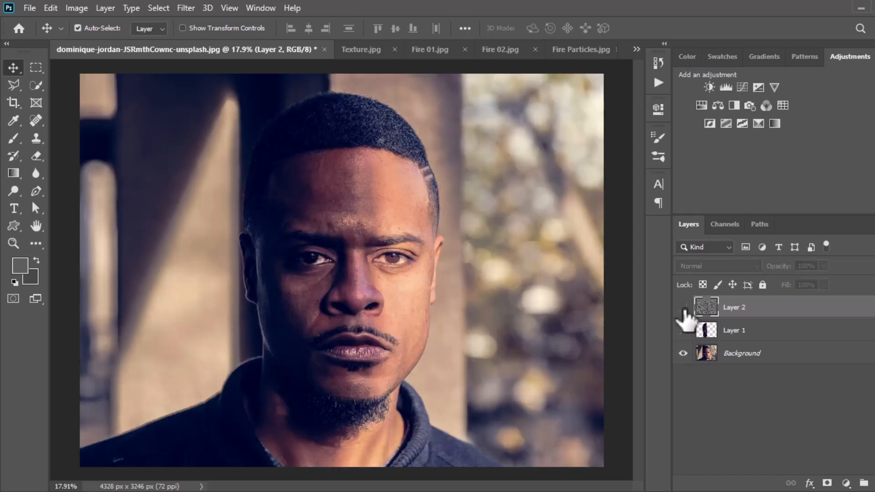
{"action": "left_click", "coordinate": [683, 308]}
{"action": "scroll", "coordinate": [413, 273], "scroll_direction": "down", "scroll_amount": 1}
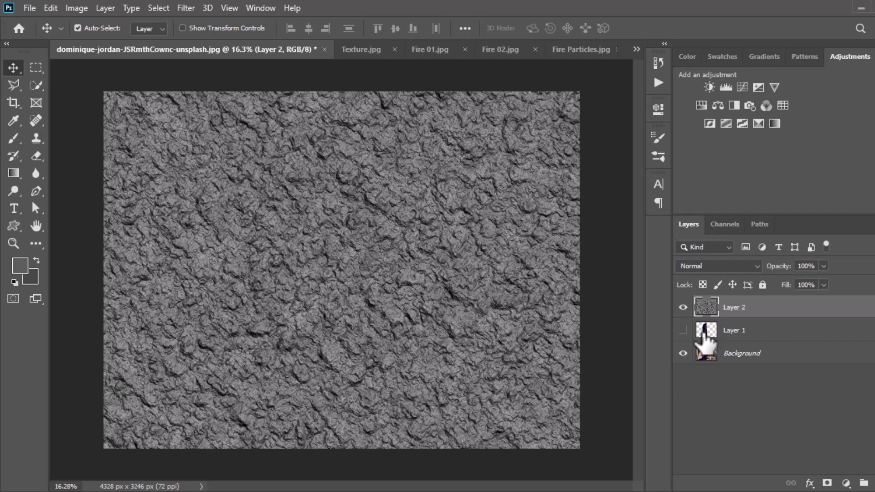
{"action": "left_click", "coordinate": [706, 330], "text": "ctrl"}
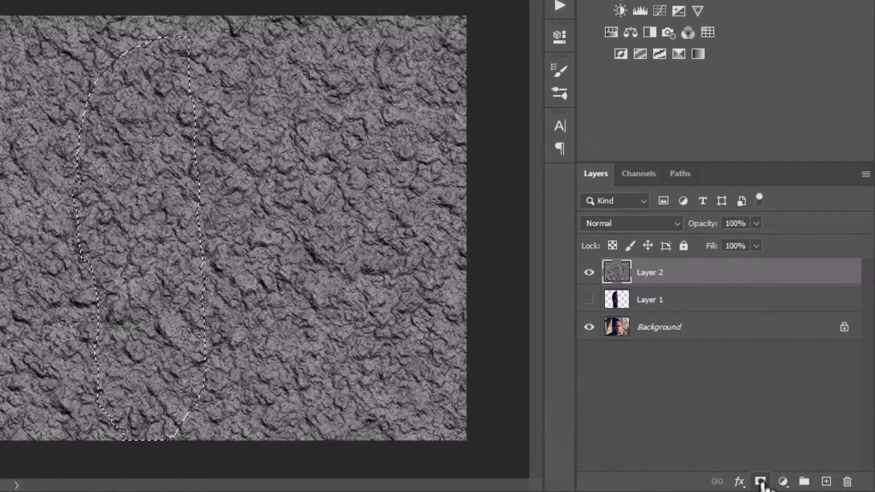
{"action": "left_click", "coordinate": [760, 481]}
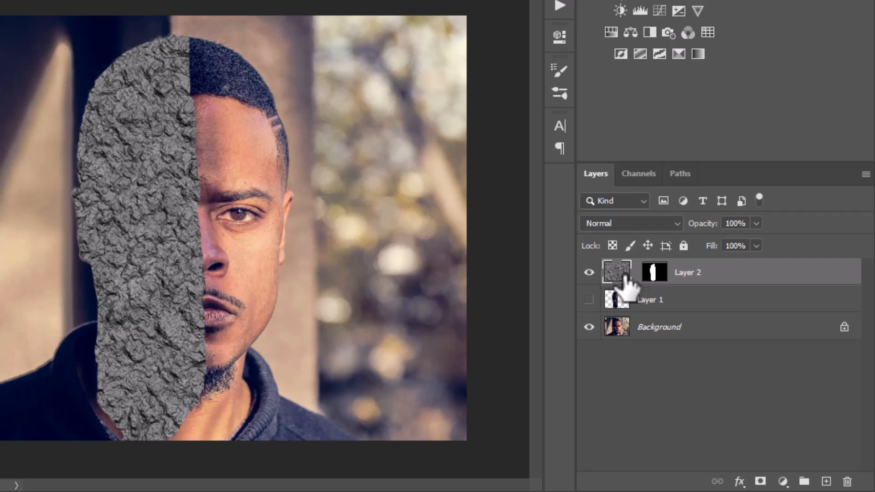
- Scale the rock texture independently of its mask to 58.46% width and 100% height, keeping the half face covered
{"action": "key", "text": "ctrl+t"}
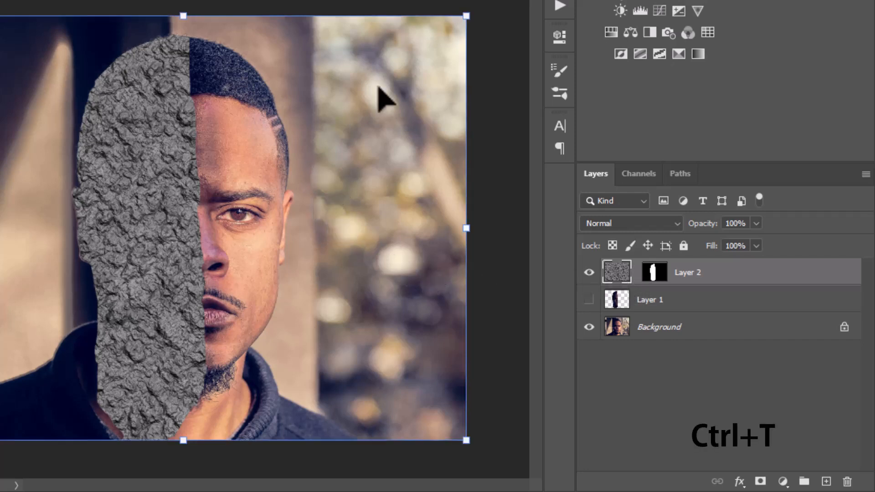
{"action": "left_click_drag", "start_coordinate": [460, 18], "coordinate": [446, 30]}
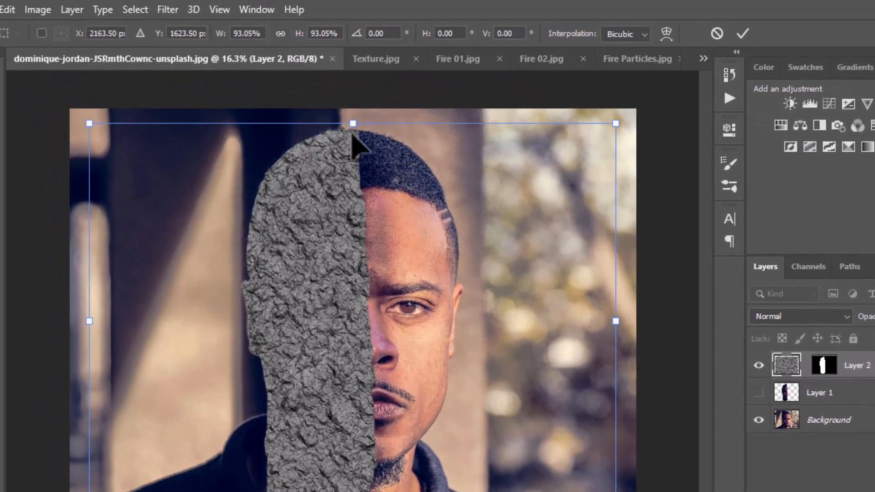
{"action": "left_click_drag", "start_coordinate": [357, 123], "coordinate": [356, 119]}
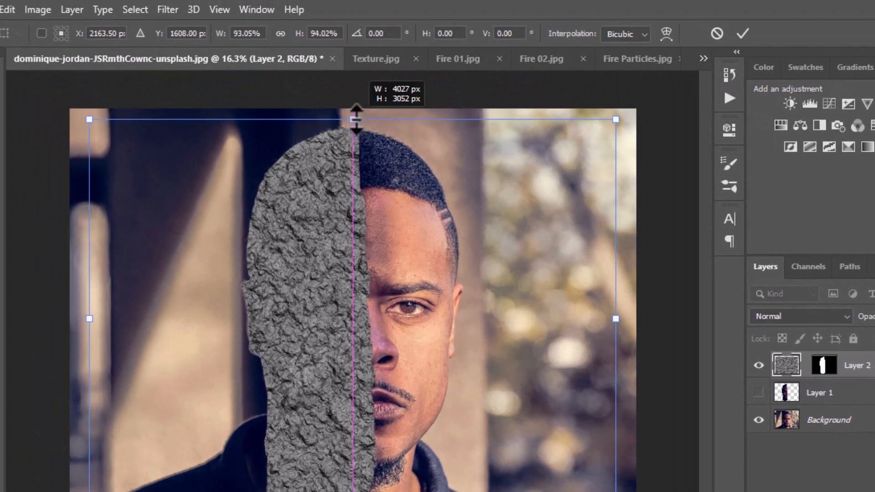
{"action": "left_click_drag", "start_coordinate": [617, 317], "coordinate": [516, 336]}
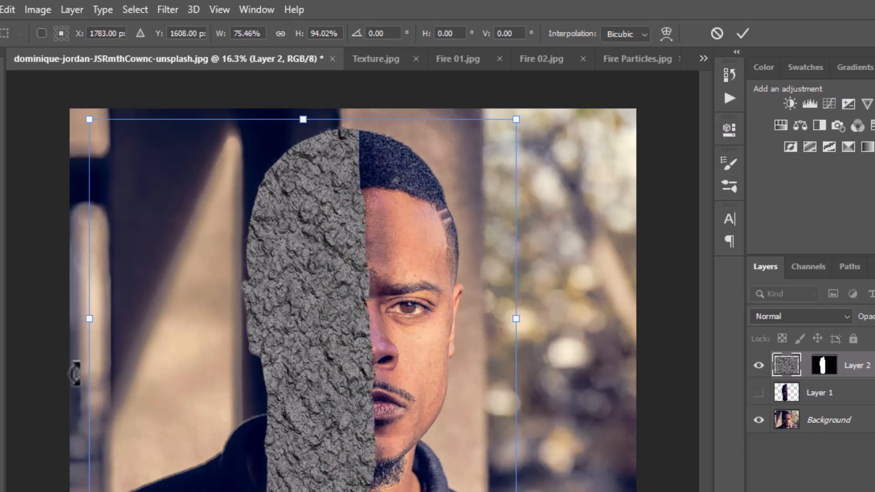
{"action": "left_click_drag", "start_coordinate": [90, 322], "coordinate": [182, 321]}
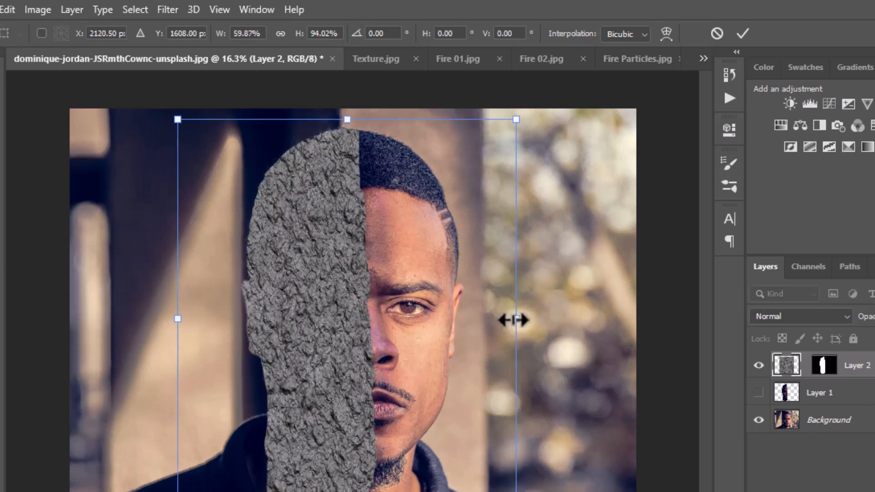
{"action": "left_click_drag", "start_coordinate": [515, 320], "coordinate": [511, 320]}
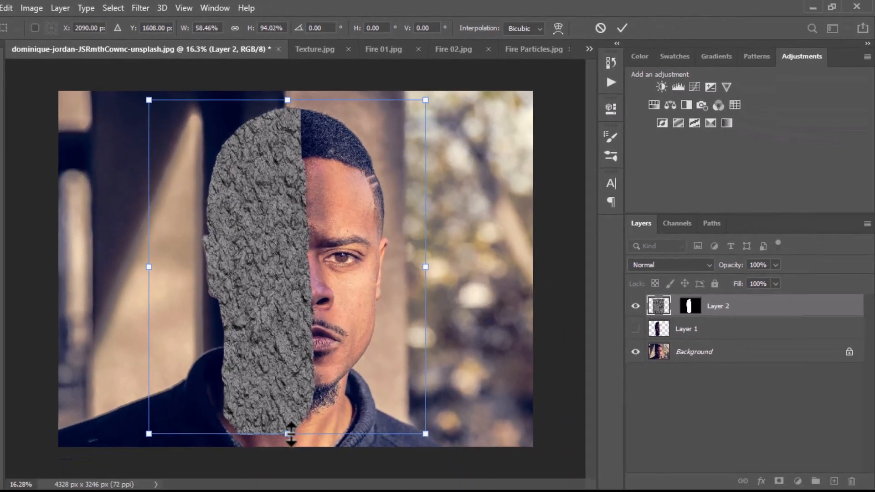
{"action": "left_click_drag", "start_coordinate": [290, 434], "coordinate": [288, 446]}
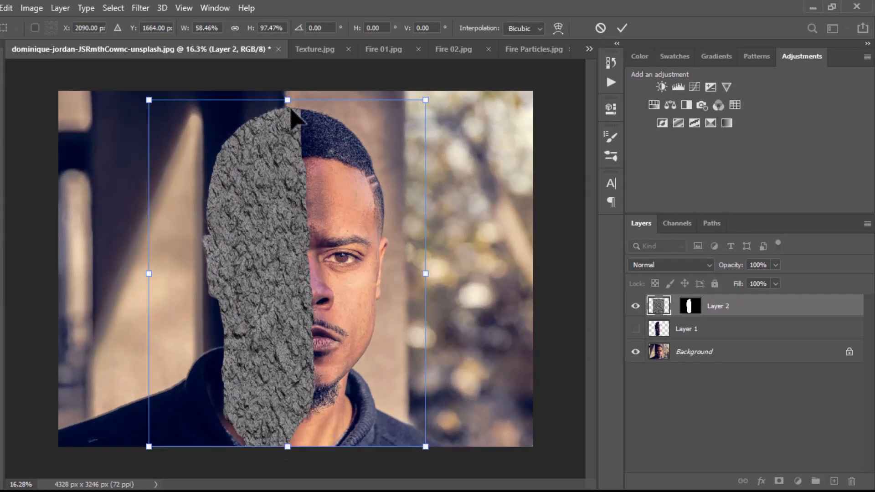
{"action": "left_click_drag", "start_coordinate": [290, 99], "coordinate": [290, 91]}
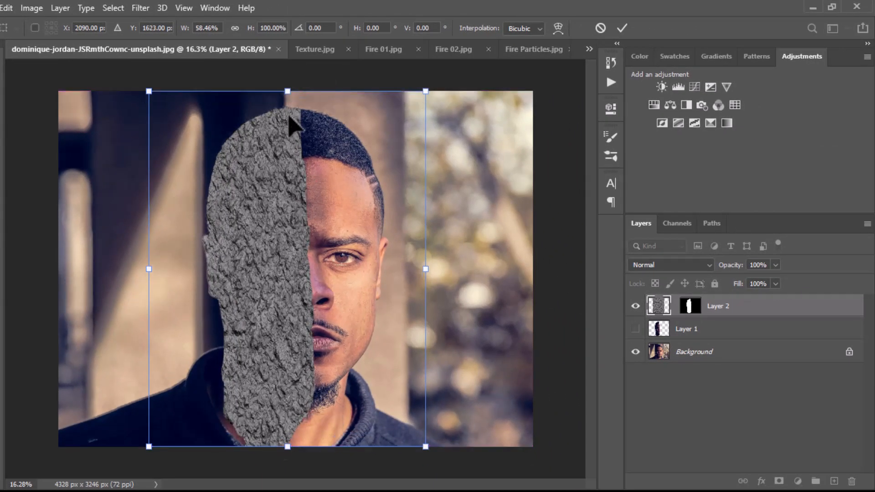
{"action": "left_click", "coordinate": [623, 29]}
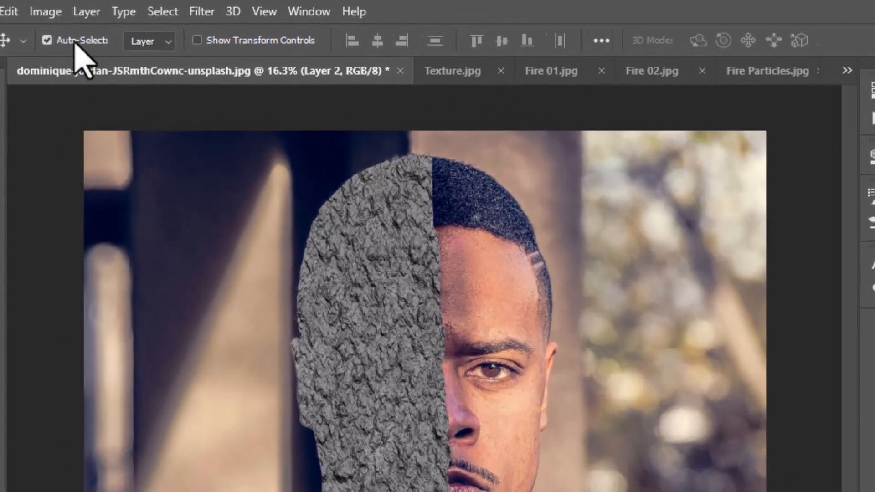
- Apply a Levels adjustment to the rock texture with black input 61 and midtone 0.86, lowering the white input as well
{"action": "left_click", "coordinate": [32, 8]}
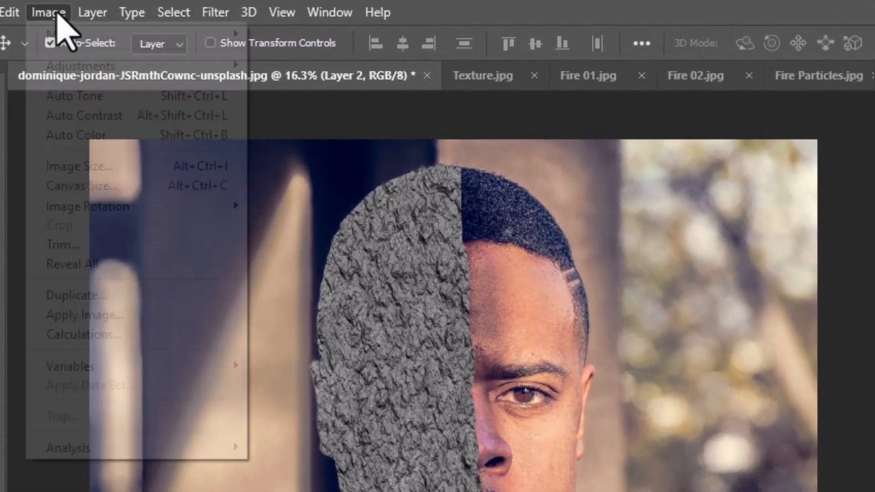
{"action": "mouse_move", "coordinate": [69, 71]}
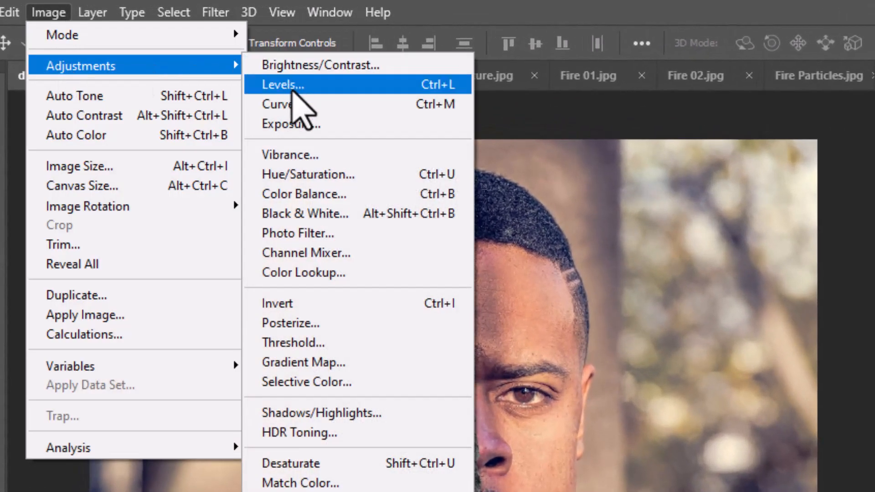
{"action": "left_click", "coordinate": [294, 90]}
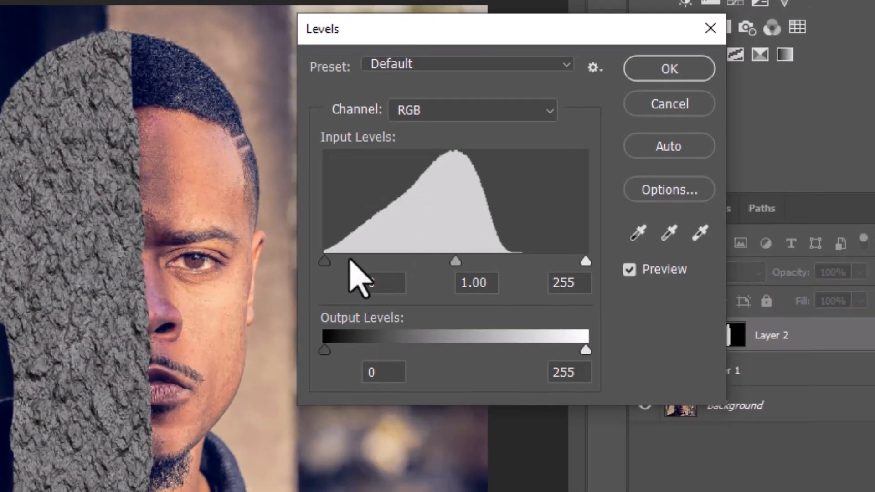
{"action": "left_click_drag", "start_coordinate": [325, 261], "coordinate": [388, 261]}
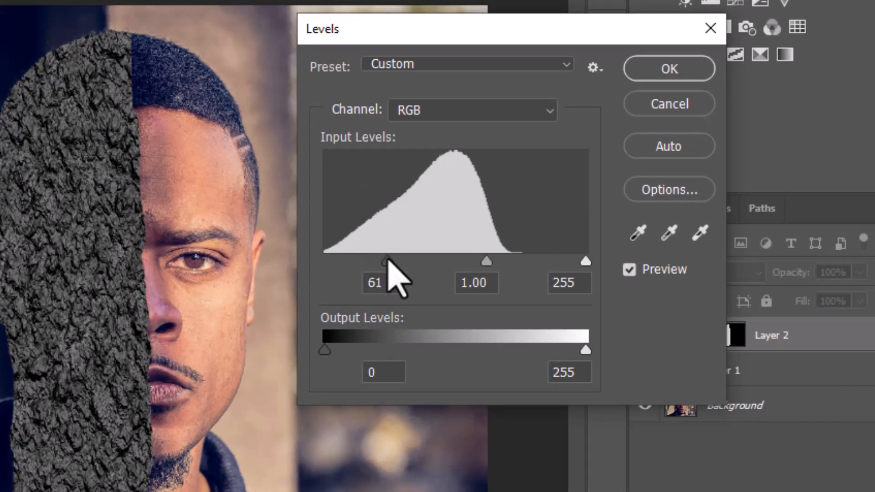
{"action": "left_click_drag", "start_coordinate": [586, 261], "coordinate": [544, 270]}
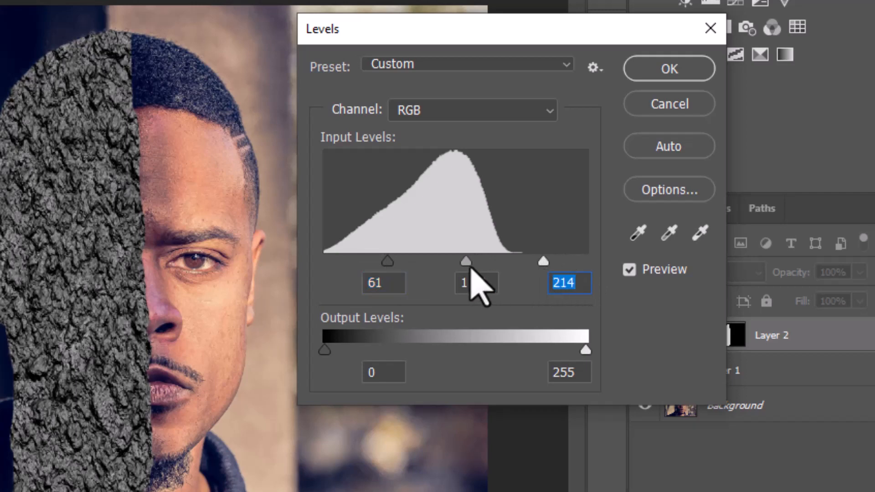
{"action": "left_click_drag", "start_coordinate": [466, 262], "coordinate": [478, 261]}
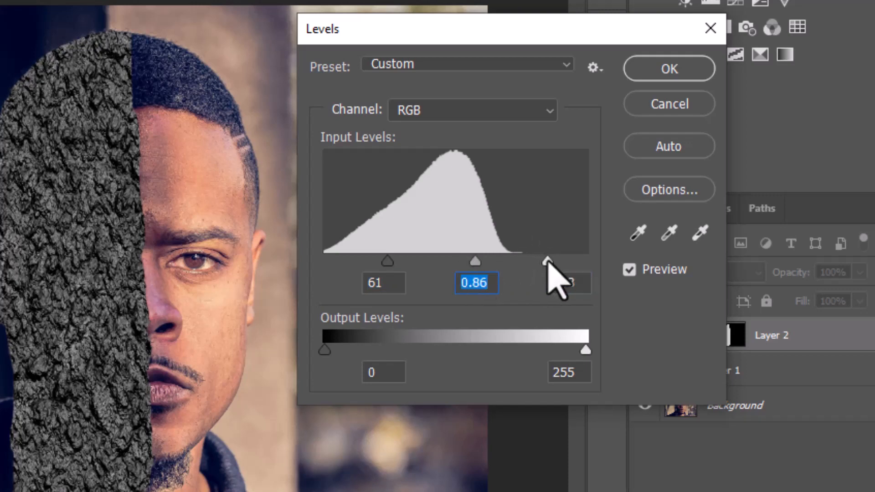
{"action": "left_click_drag", "start_coordinate": [549, 261], "coordinate": [554, 261]}
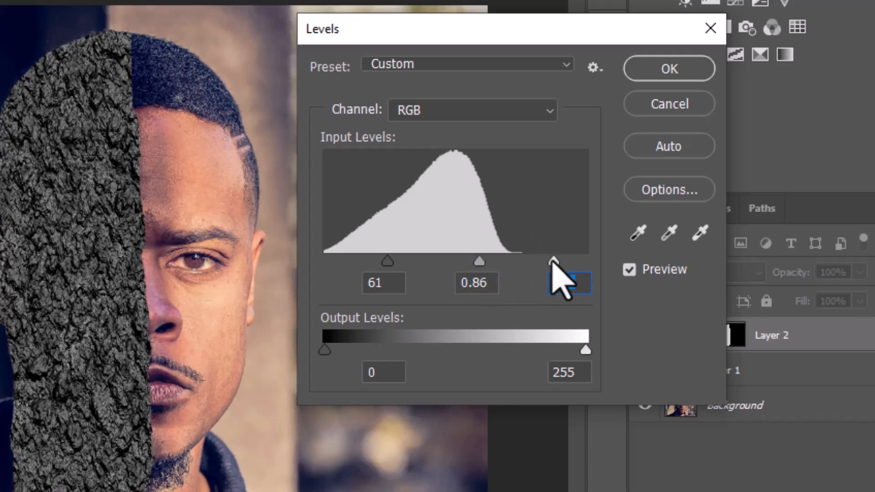
{"action": "left_click", "coordinate": [697, 76]}
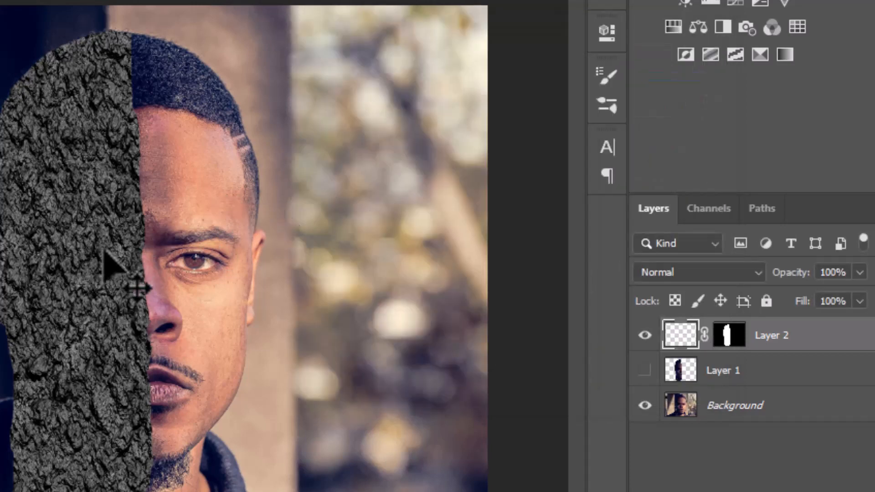
- Duplicate Layer 1 and place the copy above Layer 2 in the layer stack
{"action": "scroll", "coordinate": [92, 247], "scroll_direction": "up", "scroll_amount": 5}
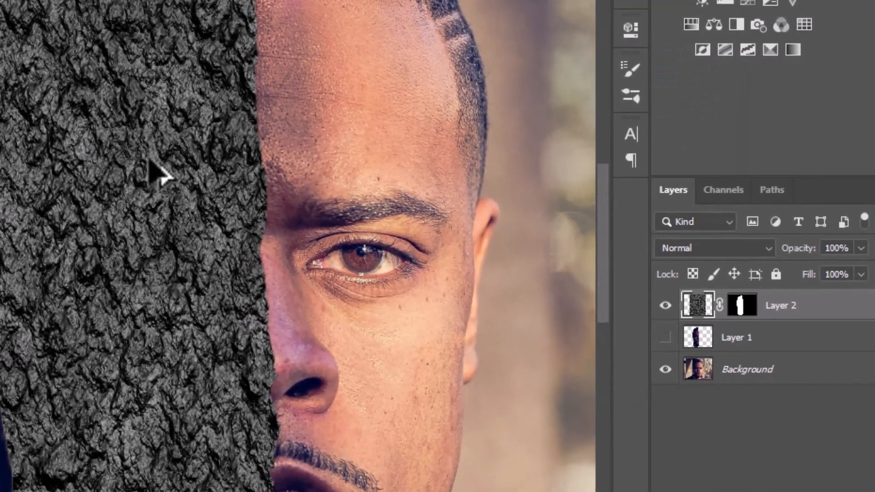
{"action": "scroll", "coordinate": [158, 235], "scroll_direction": "down", "scroll_amount": 3}
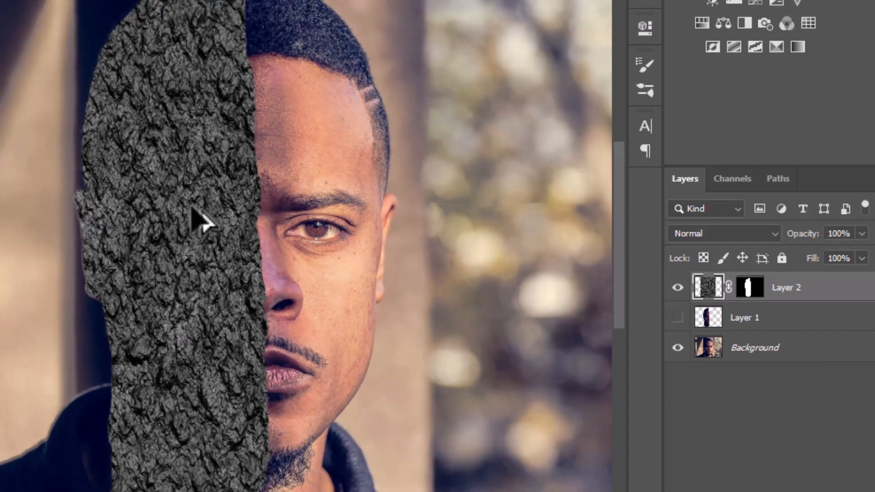
{"action": "scroll", "coordinate": [200, 221], "scroll_direction": "up", "scroll_amount": 1}
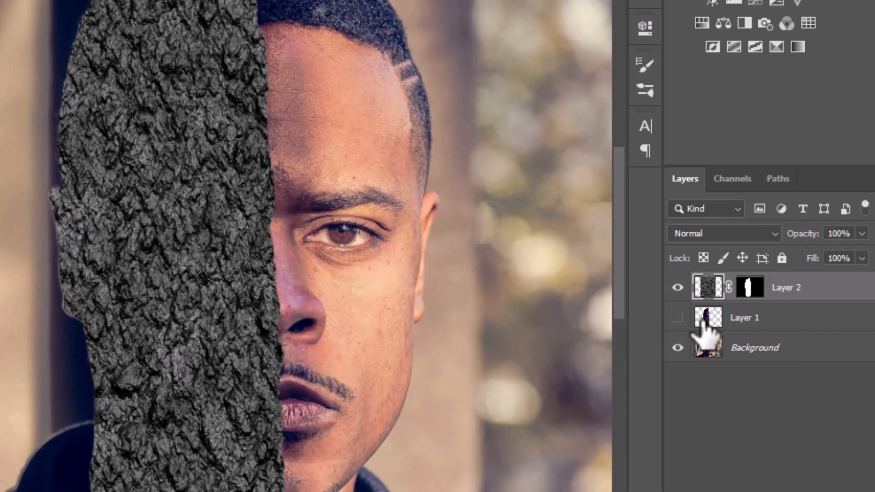
{"action": "left_click", "coordinate": [714, 319]}
{"action": "left_click_drag", "start_coordinate": [716, 321], "coordinate": [821, 479]}
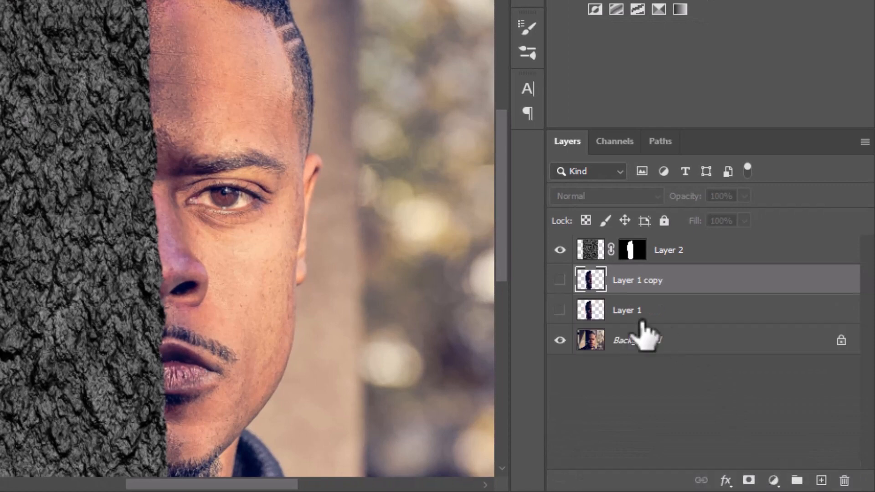
{"action": "left_click_drag", "start_coordinate": [624, 280], "coordinate": [618, 246]}
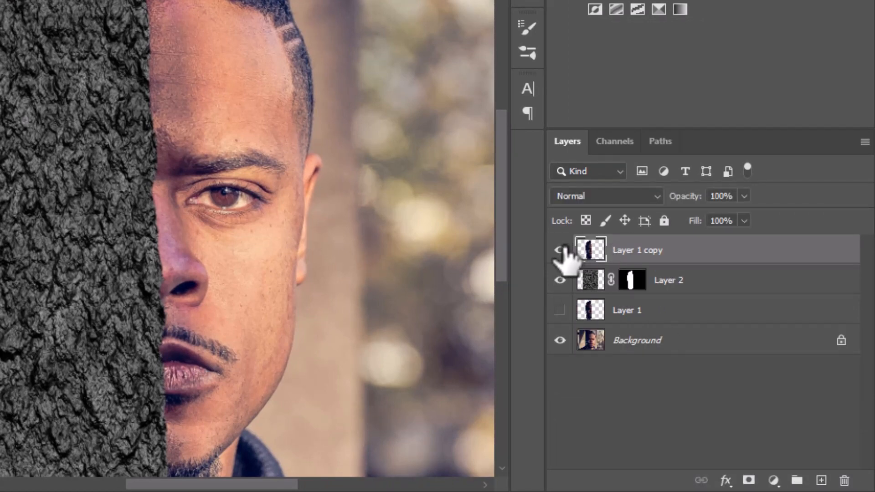
- Make the Layer 1 copy visible and set its blend mode to Overlay over the rock texture
{"action": "left_click", "coordinate": [560, 250]}
{"action": "left_click", "coordinate": [589, 197]}
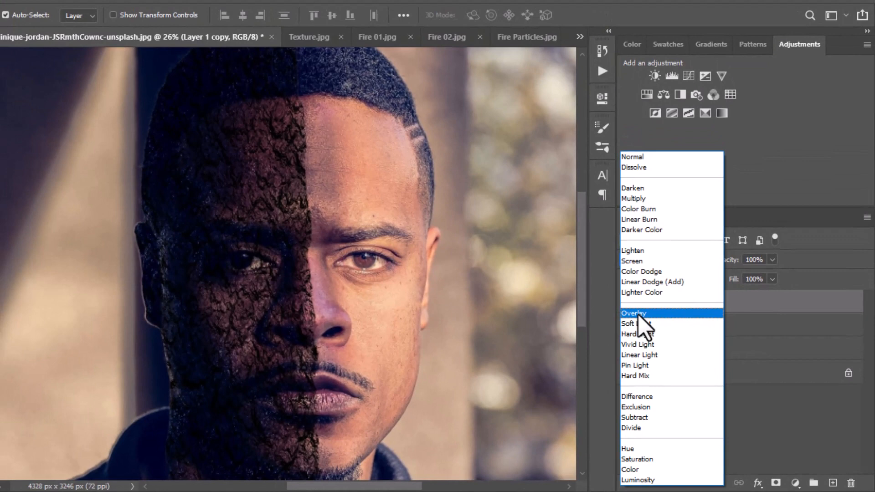
{"action": "left_click", "coordinate": [638, 313]}
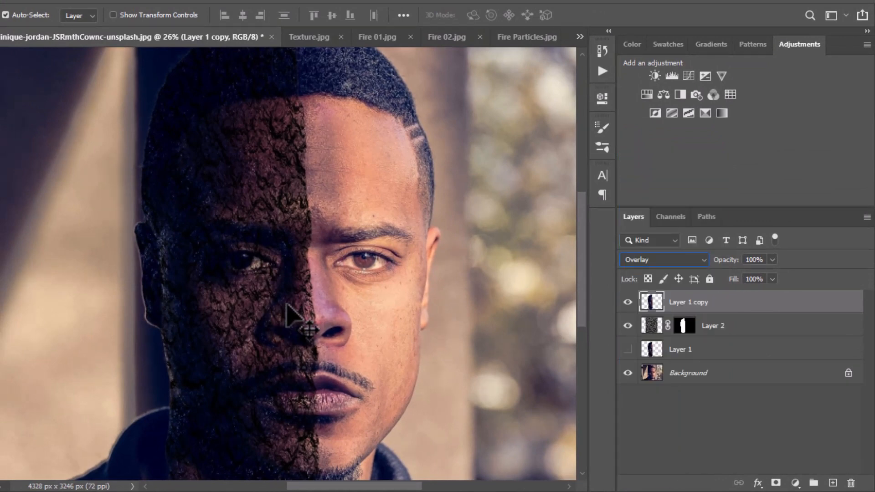
{"action": "scroll", "coordinate": [287, 310], "scroll_direction": "down", "scroll_amount": 2}
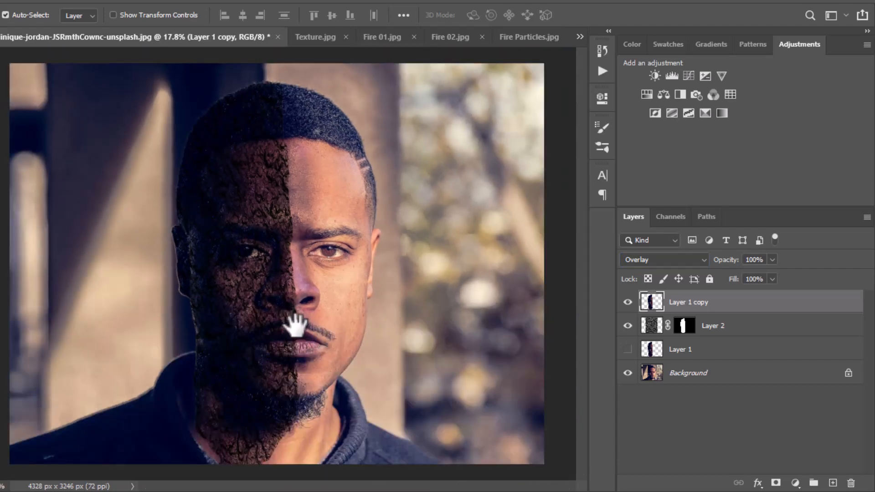
{"action": "scroll", "coordinate": [274, 298], "scroll_direction": "up", "scroll_amount": 1}
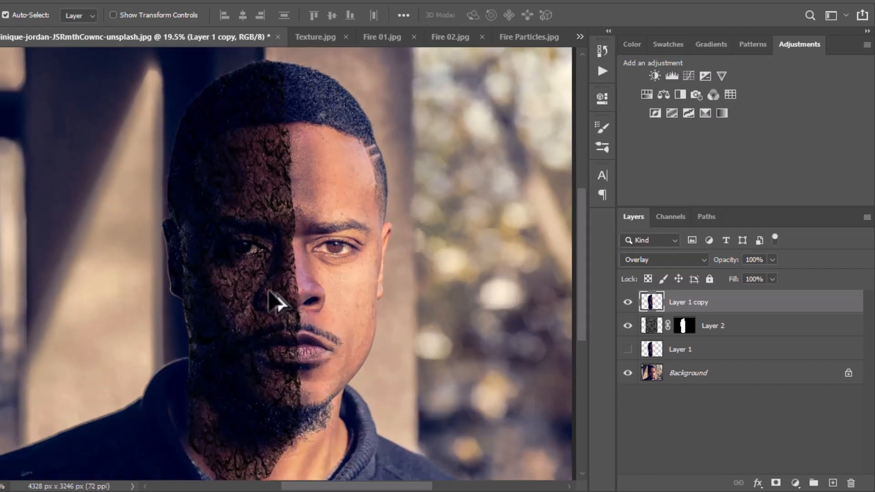
{"action": "scroll", "coordinate": [276, 302], "scroll_direction": "up", "scroll_amount": 1}
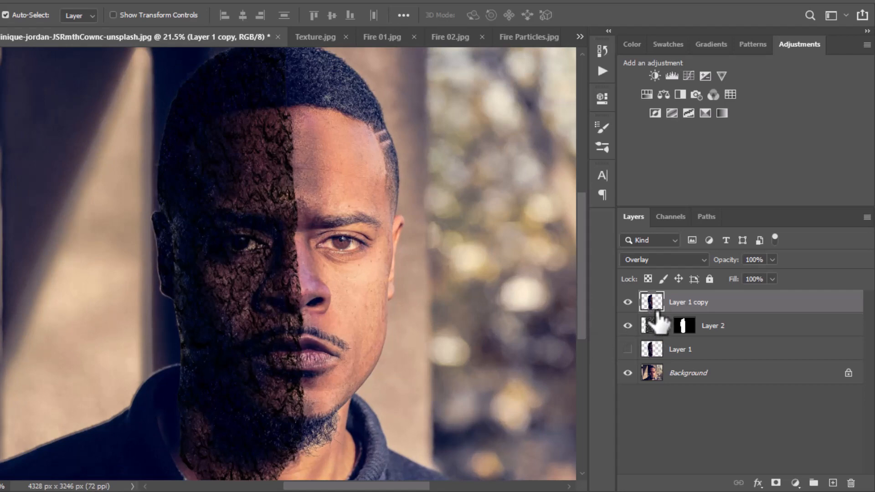
- Select the entire cracked-ground image in Texture.jpg and copy it
{"action": "left_click", "coordinate": [321, 40]}
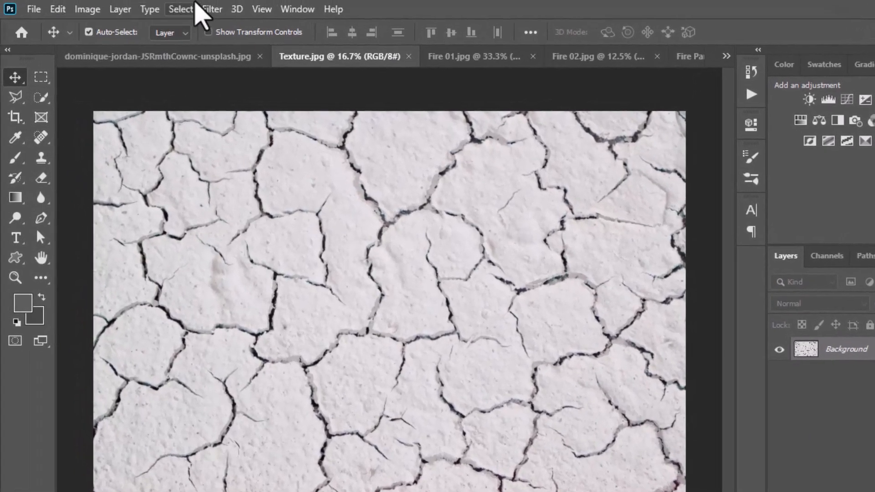
{"action": "left_click", "coordinate": [192, 8]}
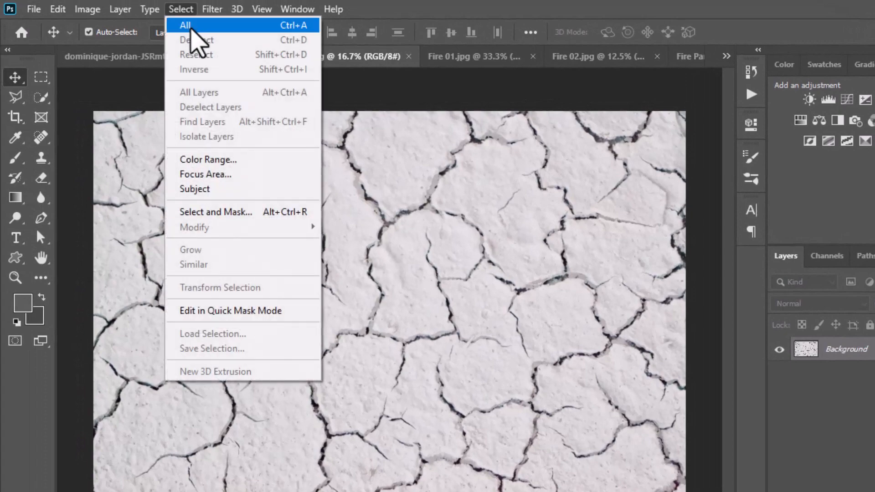
{"action": "left_click", "coordinate": [191, 29]}
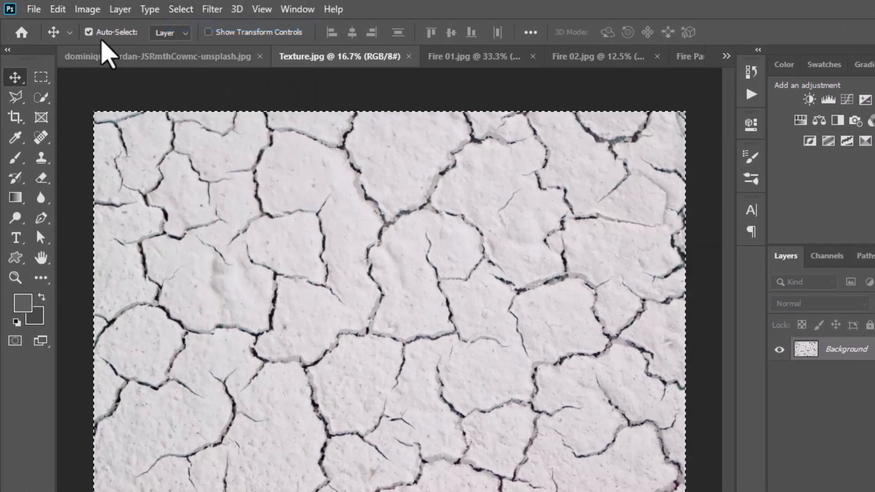
{"action": "left_click", "coordinate": [58, 9]}
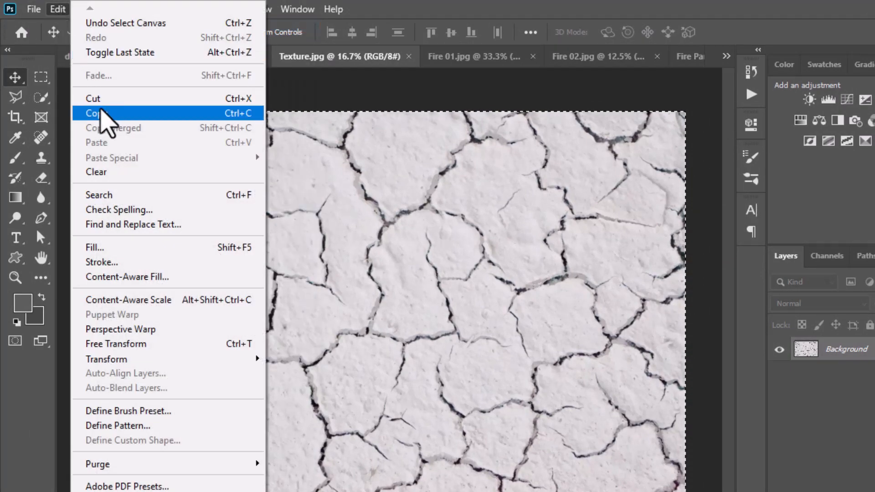
{"action": "left_click", "coordinate": [101, 113]}
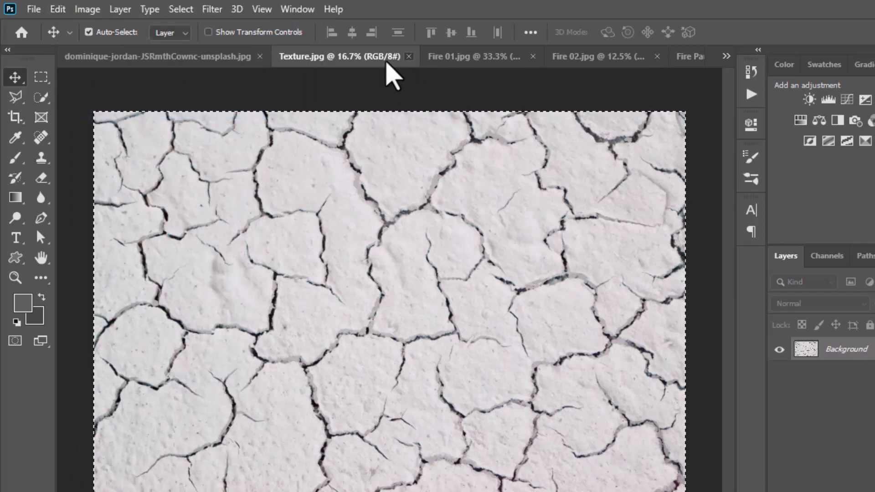
- Close Texture.jpg and paste the copied crack texture into the portrait document above the Layer 1 copy
{"action": "key", "text": "ctrl+w"}
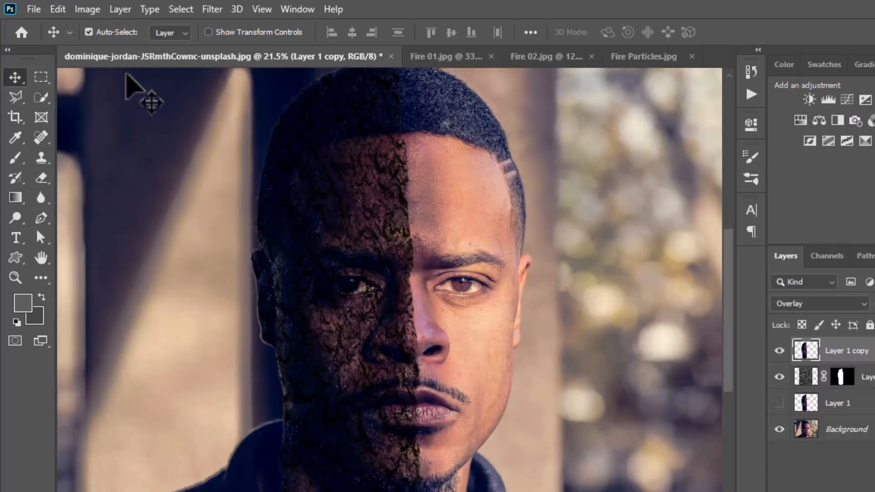
{"action": "left_click", "coordinate": [58, 9]}
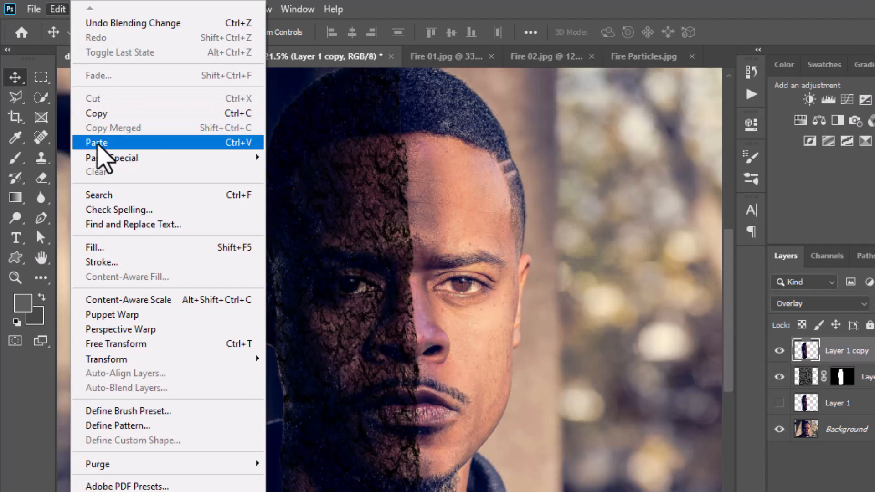
{"action": "left_click", "coordinate": [97, 144]}
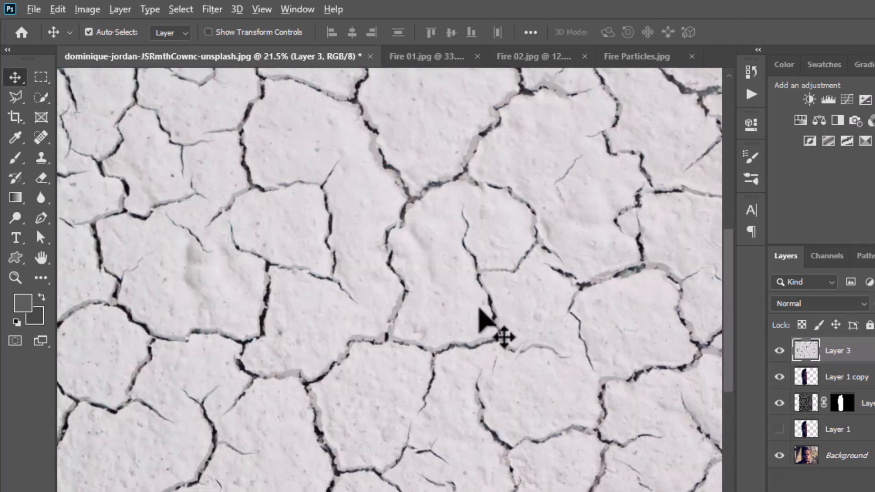
- Rotate the crack texture 90°, scale it to 67.51% width and 70.31% height, and position it over the face
{"action": "scroll", "coordinate": [480, 310], "scroll_direction": "down", "scroll_amount": 2}
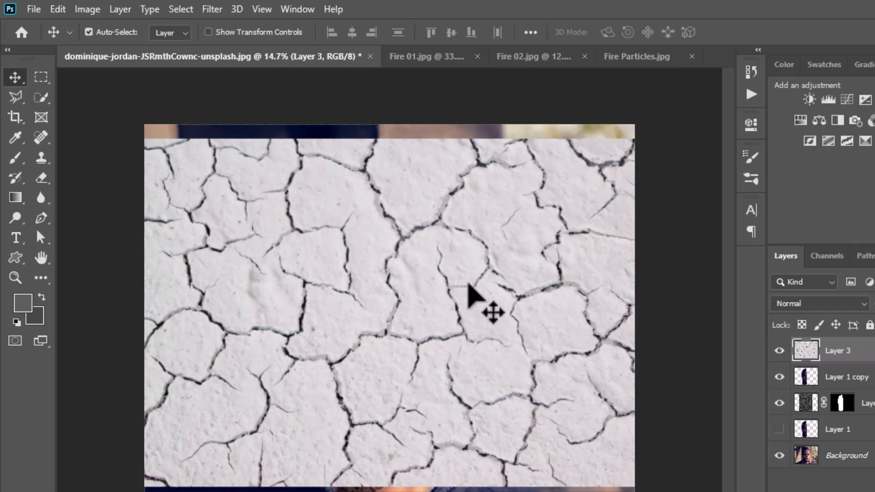
{"action": "key", "text": "ctrl+t"}
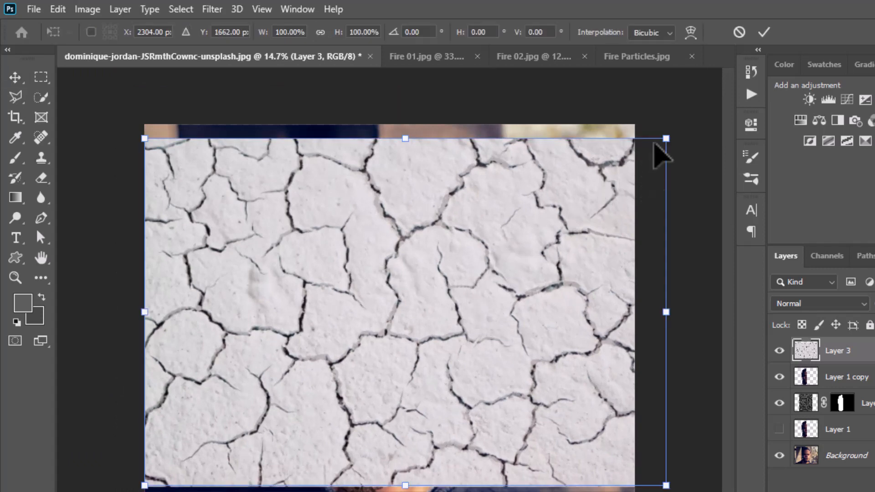
{"action": "left_click_drag", "start_coordinate": [666, 133], "coordinate": [574, 196]}
{"action": "left_click_drag", "start_coordinate": [621, 453], "coordinate": [289, 491]}
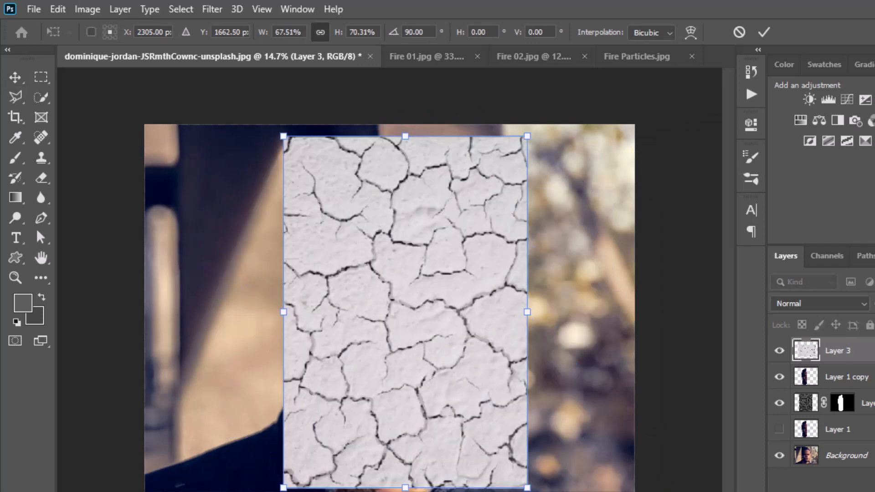
{"action": "left_click_drag", "start_coordinate": [469, 368], "coordinate": [434, 361]}
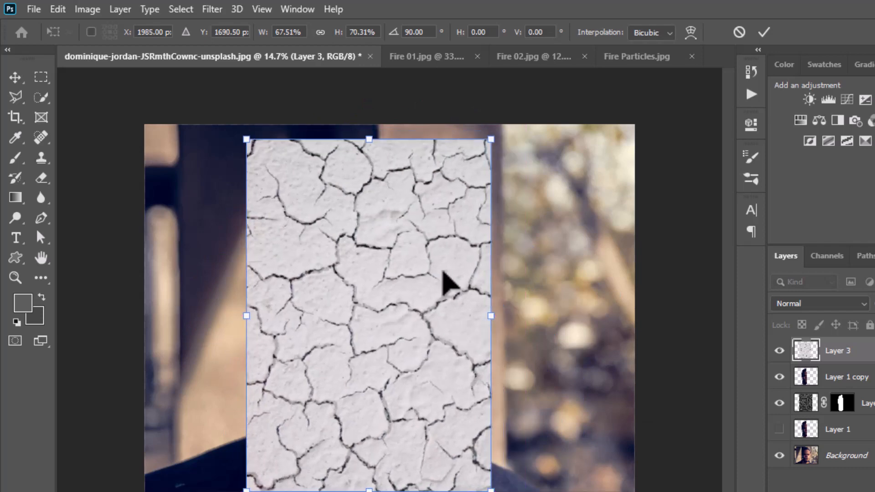
{"action": "left_click", "coordinate": [764, 32]}
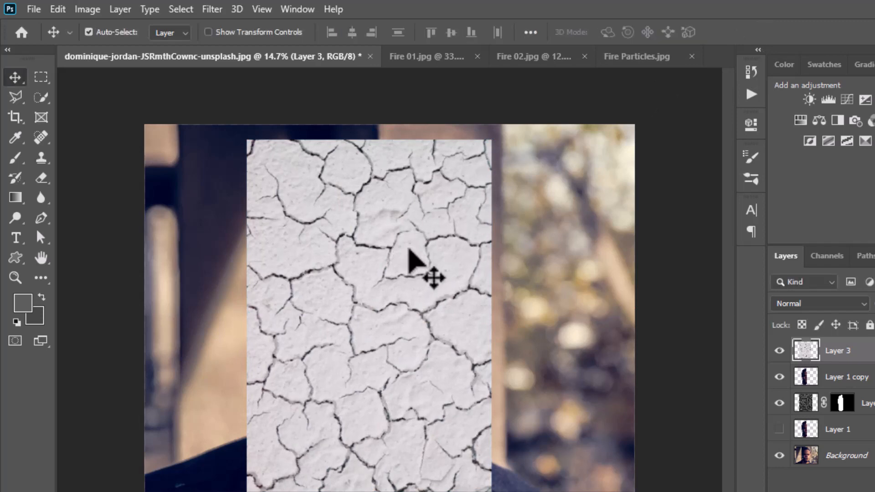
- Invert the colours of the crack texture on Layer 3
{"action": "scroll", "coordinate": [391, 294], "scroll_direction": "up", "scroll_amount": 3}
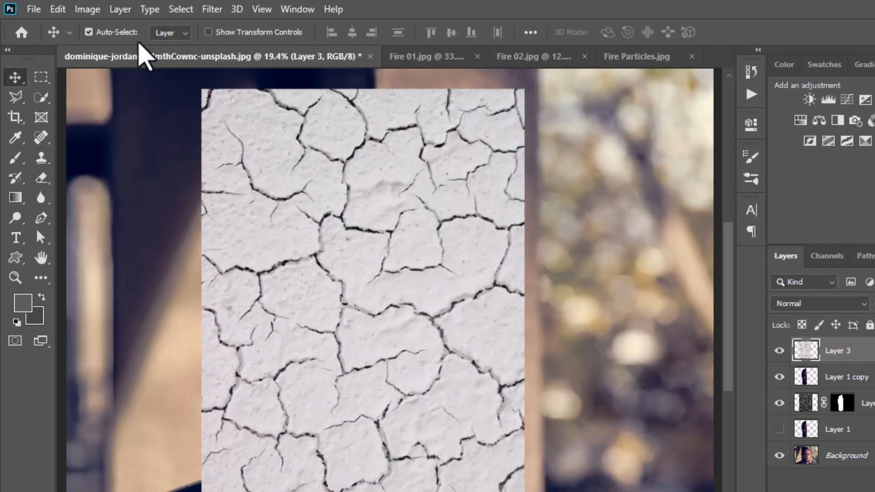
{"action": "left_click", "coordinate": [93, 10]}
{"action": "mouse_move", "coordinate": [103, 50]}
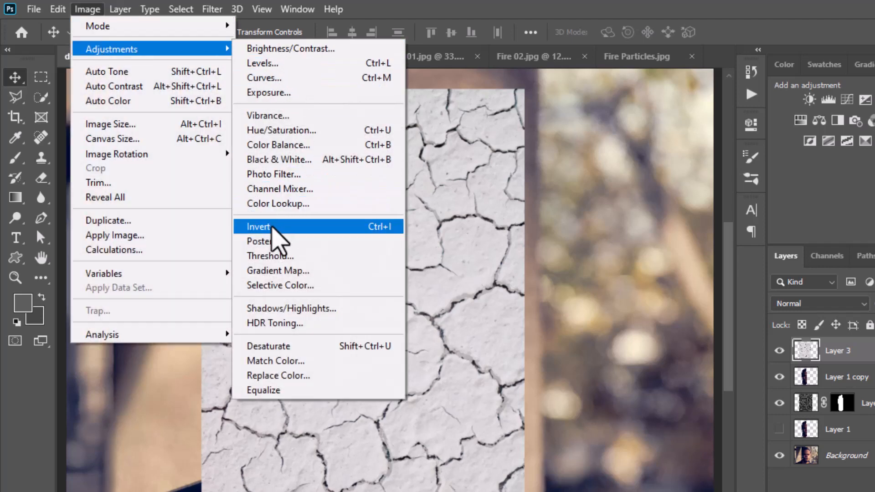
{"action": "left_click", "coordinate": [280, 228]}
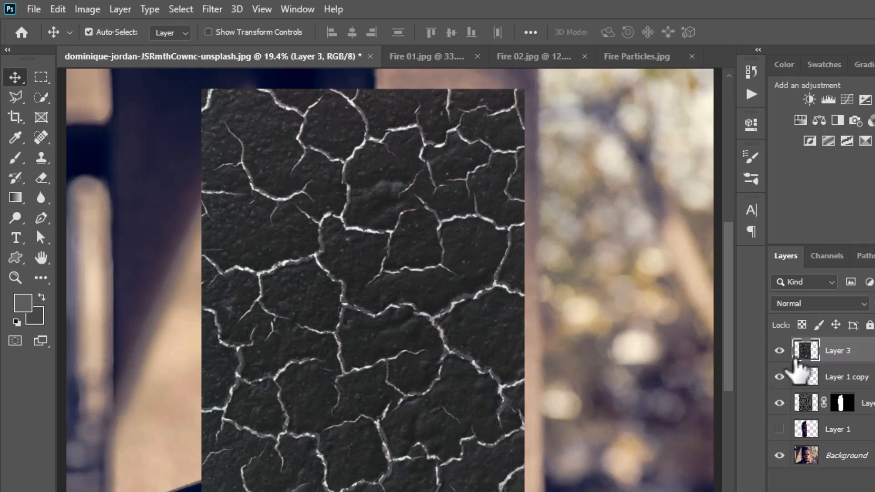
- Apply Levels to the crack texture on Layer 3 with input black at 121 and input white at 179
{"action": "left_click", "coordinate": [87, 9]}
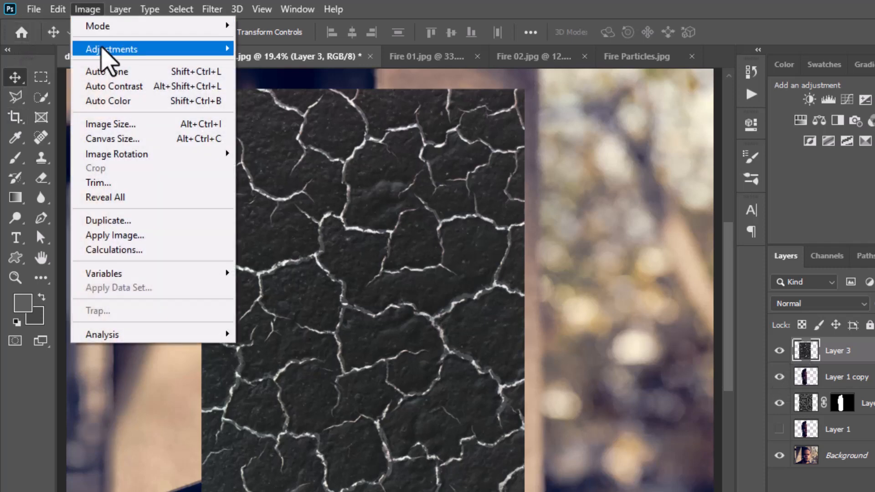
{"action": "mouse_move", "coordinate": [110, 50]}
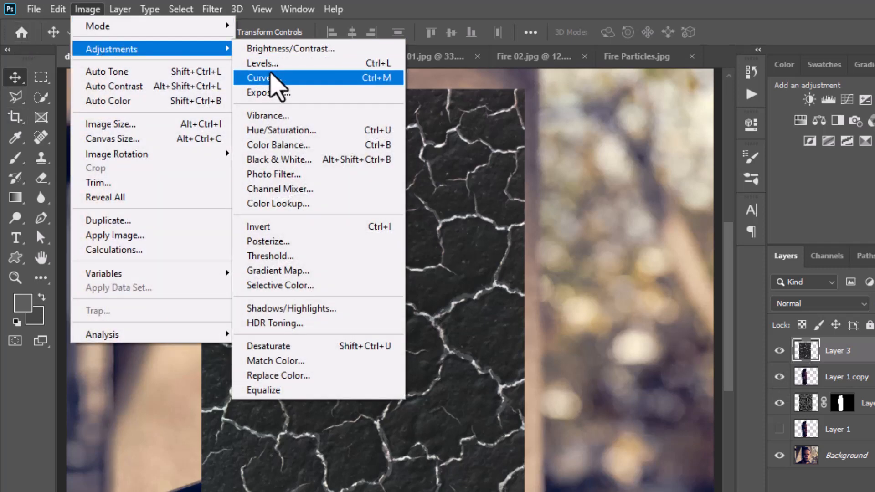
{"action": "left_click", "coordinate": [269, 64]}
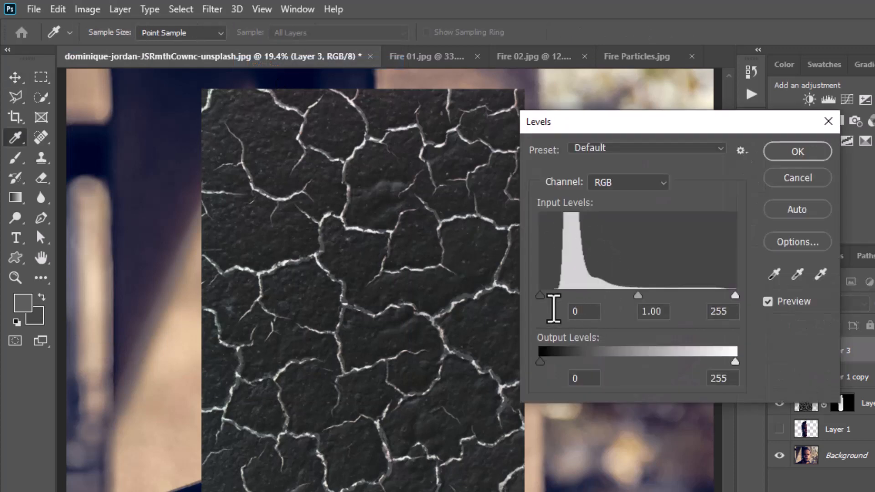
{"action": "left_click_drag", "start_coordinate": [539, 297], "coordinate": [634, 301]}
{"action": "left_click_drag", "start_coordinate": [735, 296], "coordinate": [683, 297]}
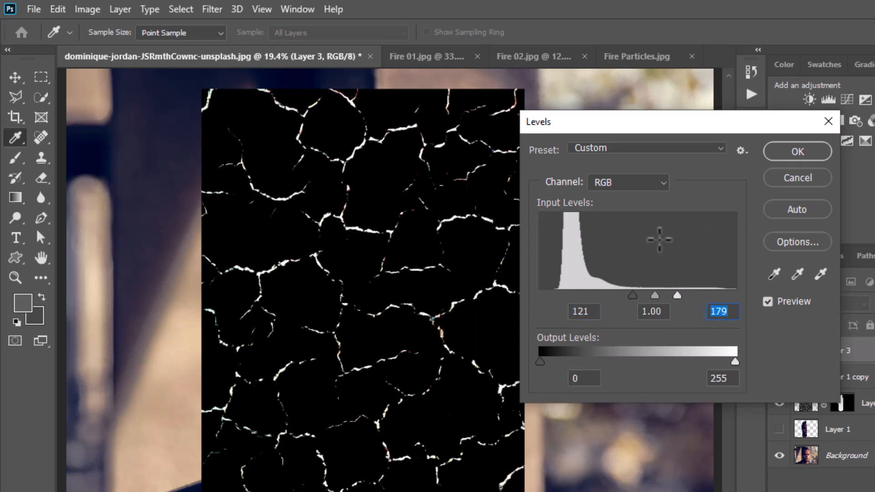
{"action": "left_click", "coordinate": [798, 152]}
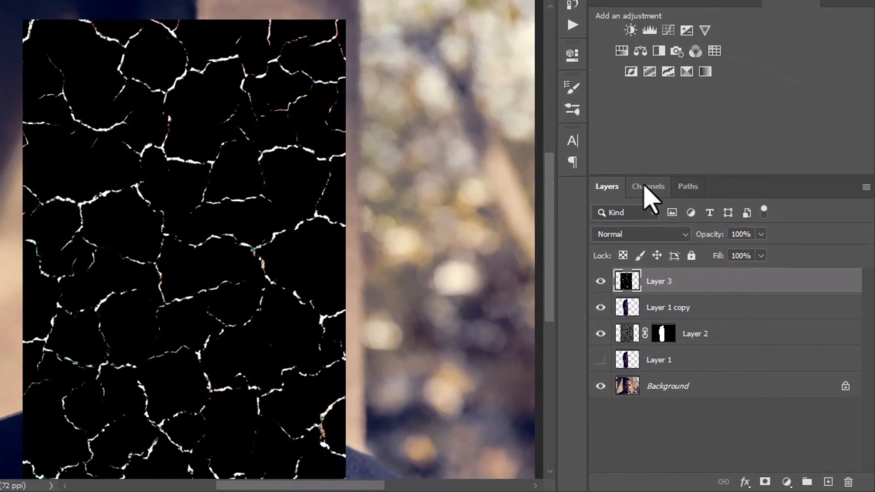
- Show only Layer 3 and duplicate its Blue channel
{"action": "left_click", "coordinate": [601, 282], "text": "alt"}
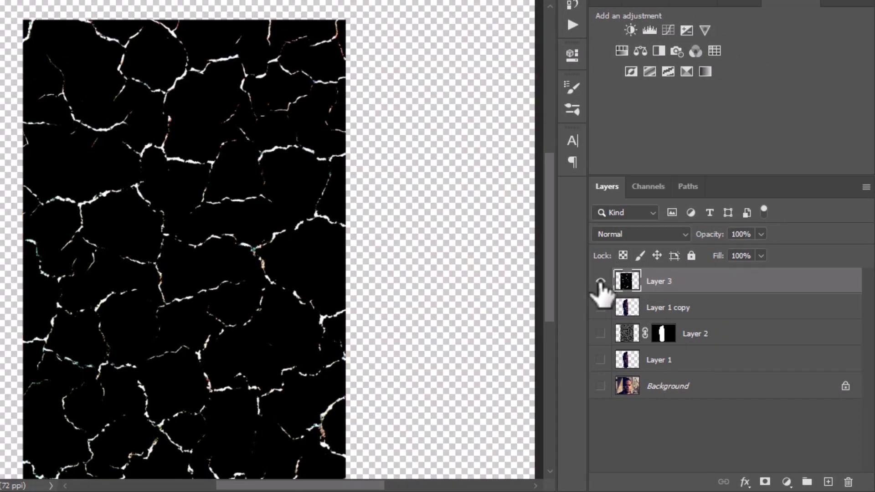
{"action": "left_click", "coordinate": [649, 187]}
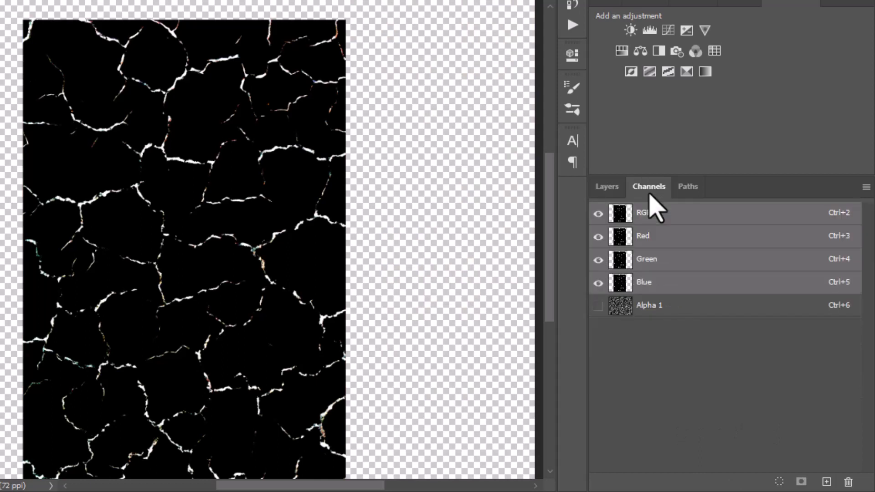
{"action": "left_click", "coordinate": [648, 283]}
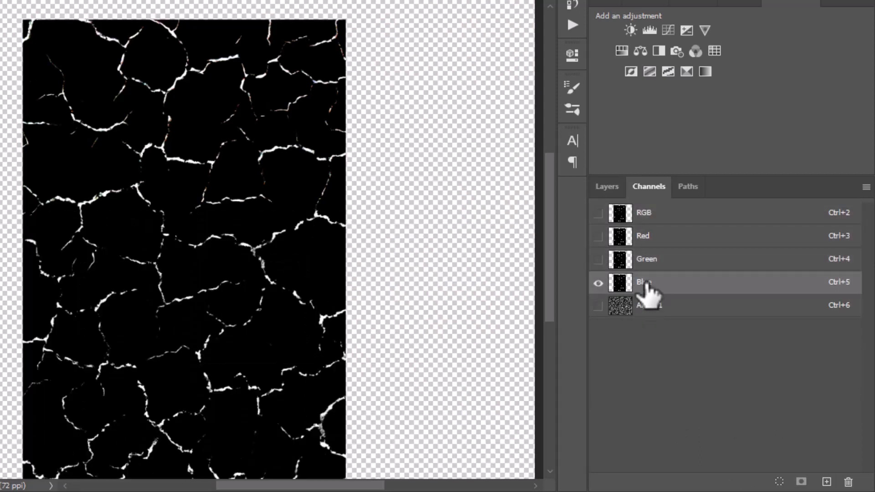
{"action": "left_click_drag", "start_coordinate": [646, 283], "coordinate": [712, 359]}
{"action": "left_click_drag", "start_coordinate": [805, 458], "coordinate": [827, 482]}
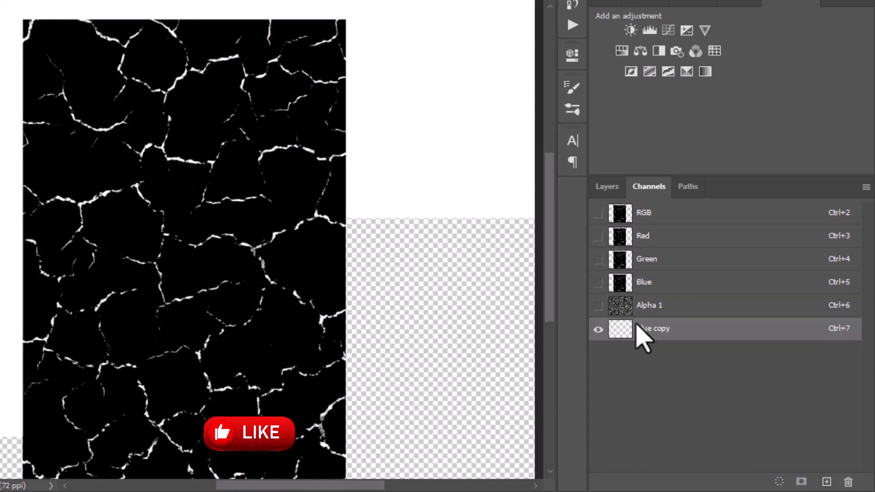
- Return to the Layer 3 composite, restore the other layers' visibility and hide Layer 3
{"action": "left_click", "coordinate": [608, 187]}
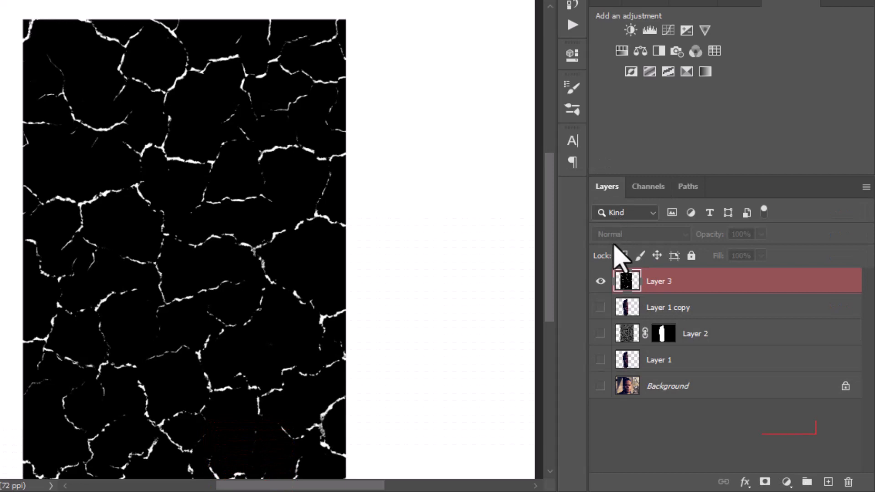
{"action": "left_click", "coordinate": [627, 281]}
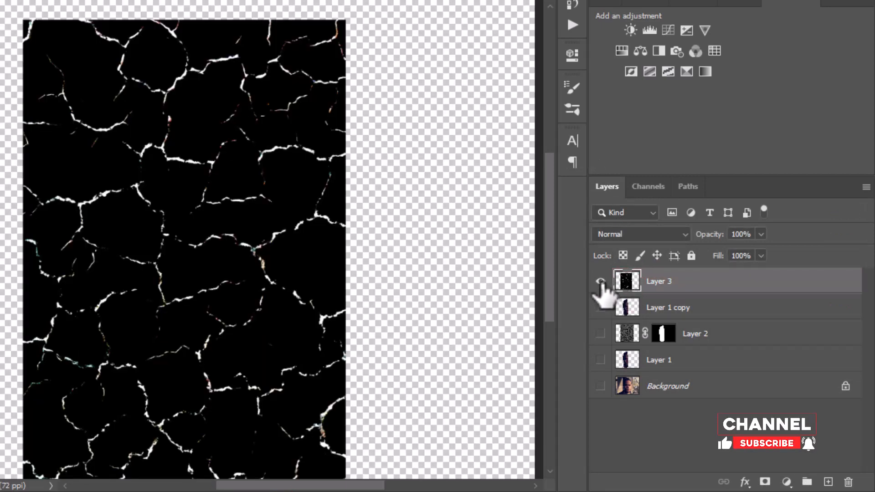
{"action": "left_click", "coordinate": [600, 282], "text": "alt"}
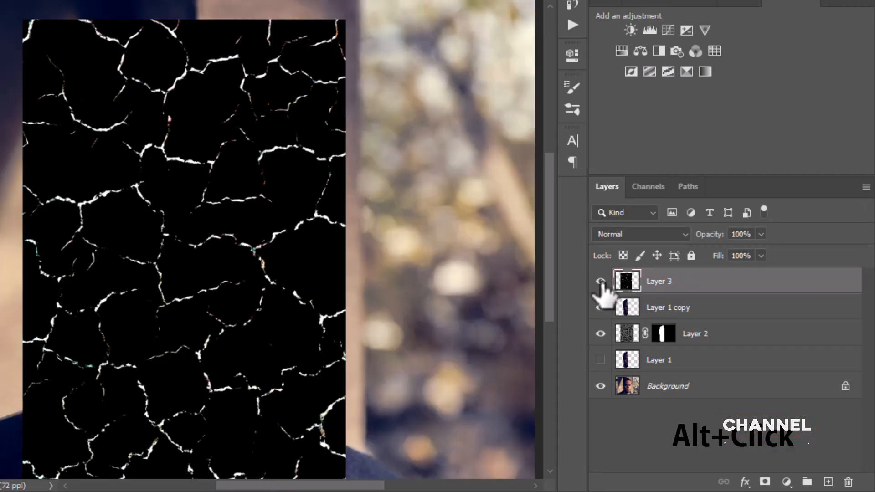
{"action": "left_click", "coordinate": [600, 284]}
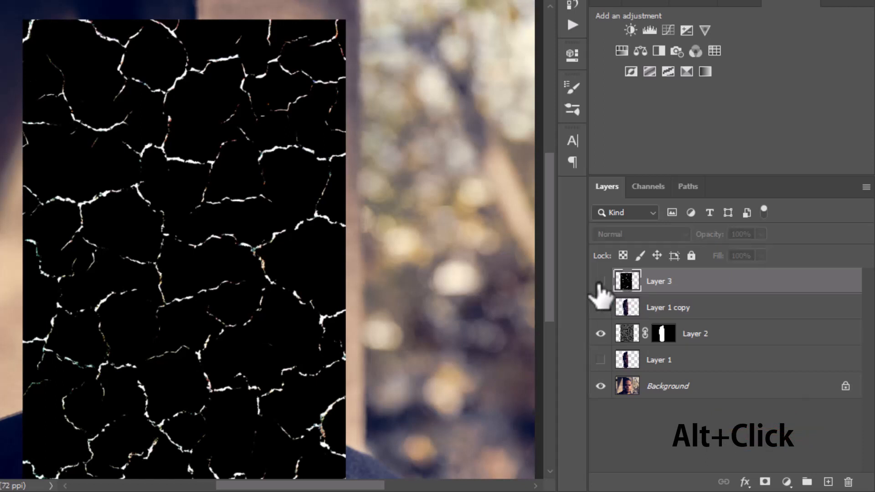
- Add a new empty layer above Layer 1 copy and clip it to that layer
{"action": "left_click", "coordinate": [636, 306]}
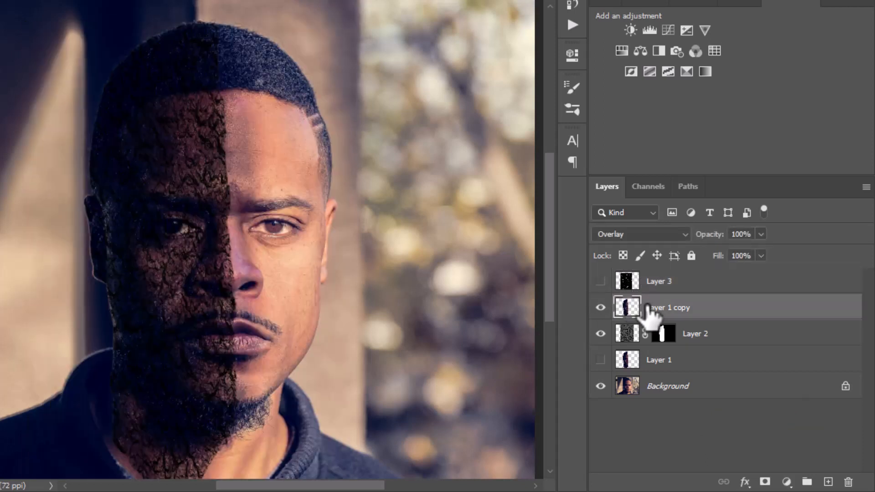
{"action": "left_click", "coordinate": [828, 482]}
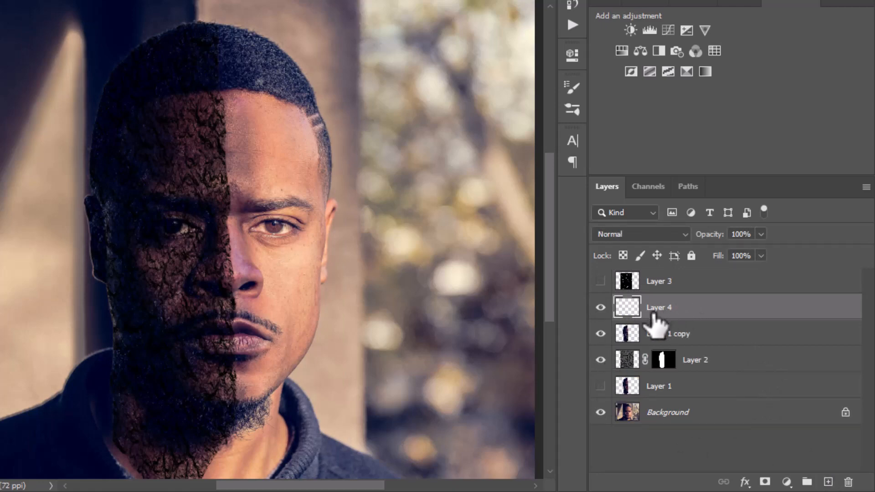
{"action": "right_click", "coordinate": [718, 313]}
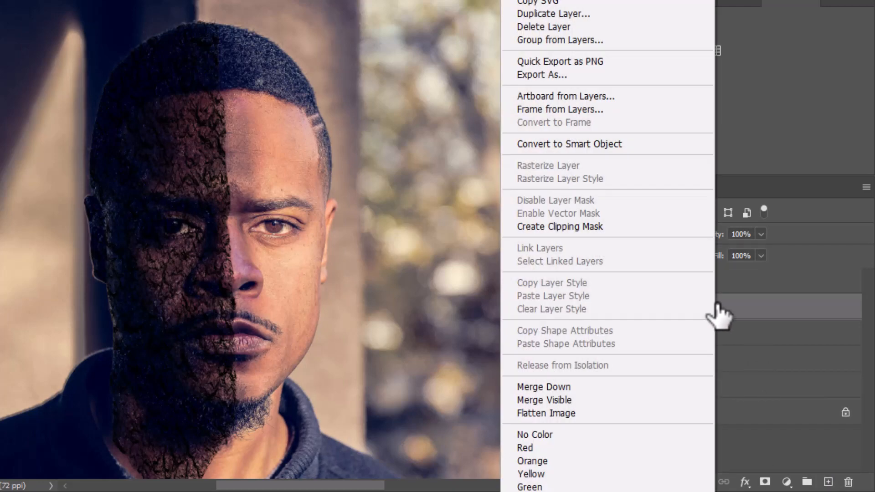
{"action": "left_click", "coordinate": [568, 228]}
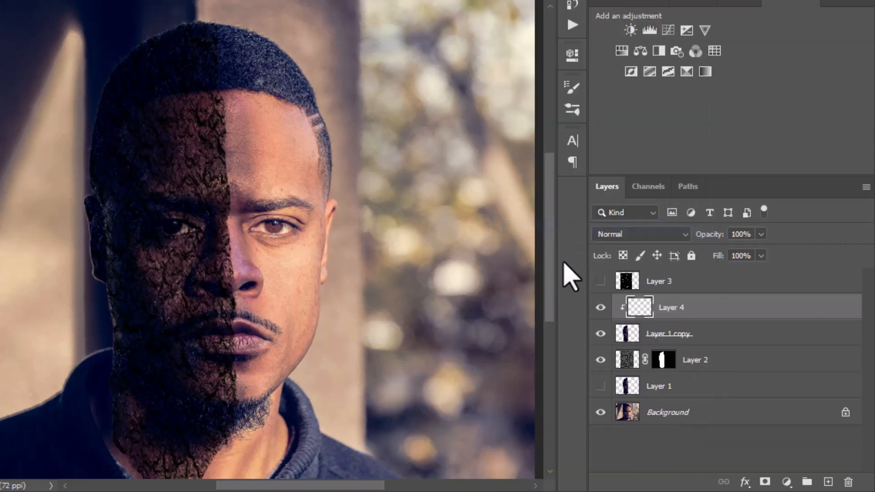
- Load the Blue copy channel as a selection and add it as a layer mask on Layer 4
{"action": "left_click", "coordinate": [653, 188]}
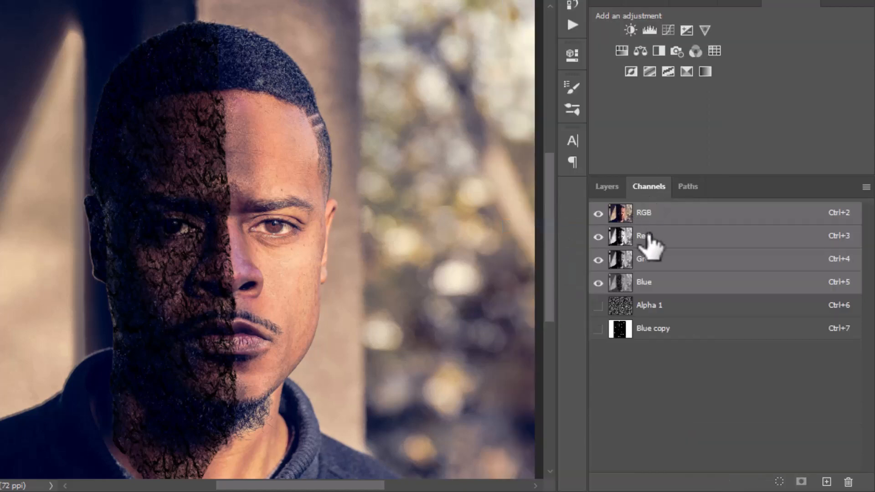
{"action": "left_click", "coordinate": [620, 329], "text": "ctrl"}
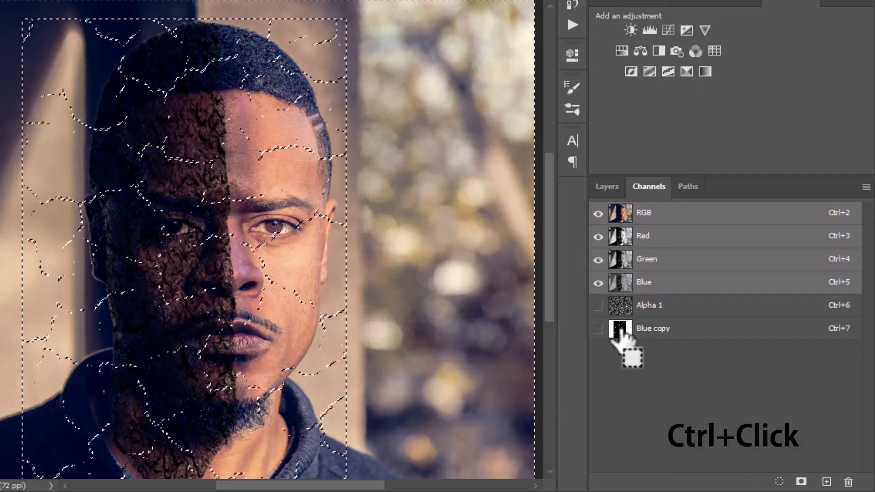
{"action": "left_click", "coordinate": [608, 191]}
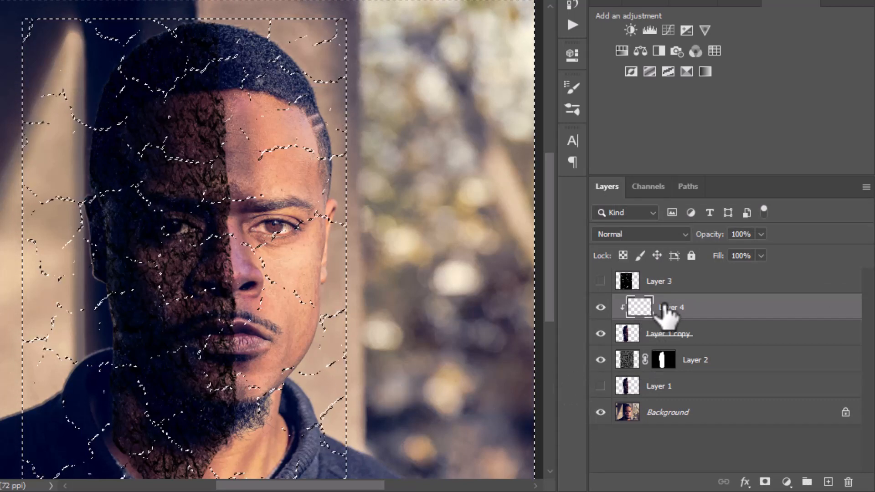
{"action": "left_click", "coordinate": [765, 482]}
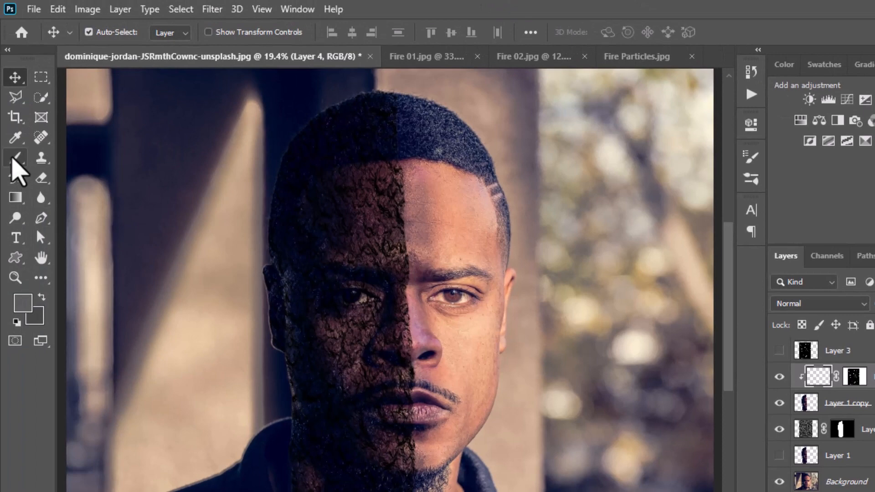
- Choose the Brush tool and set the foreground colour to the red-orange fb3f05
{"action": "left_click", "coordinate": [16, 159]}
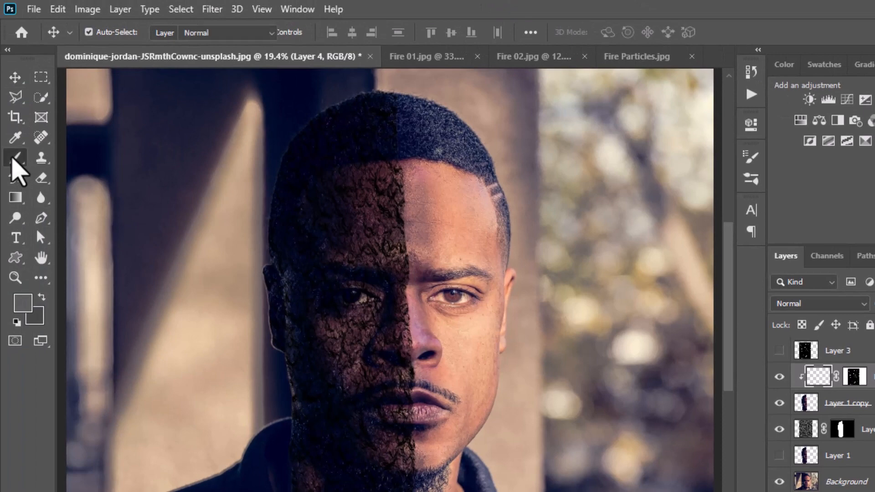
{"action": "left_click", "coordinate": [23, 303]}
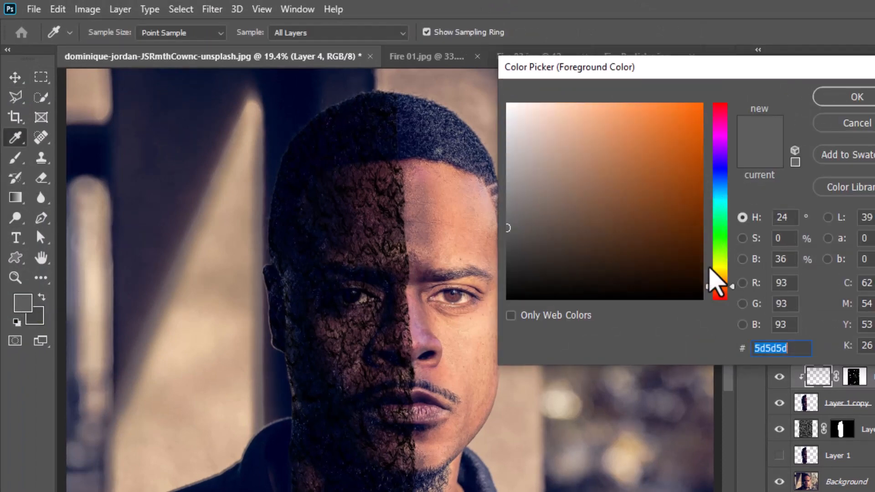
{"action": "left_click_drag", "start_coordinate": [671, 173], "coordinate": [699, 114]}
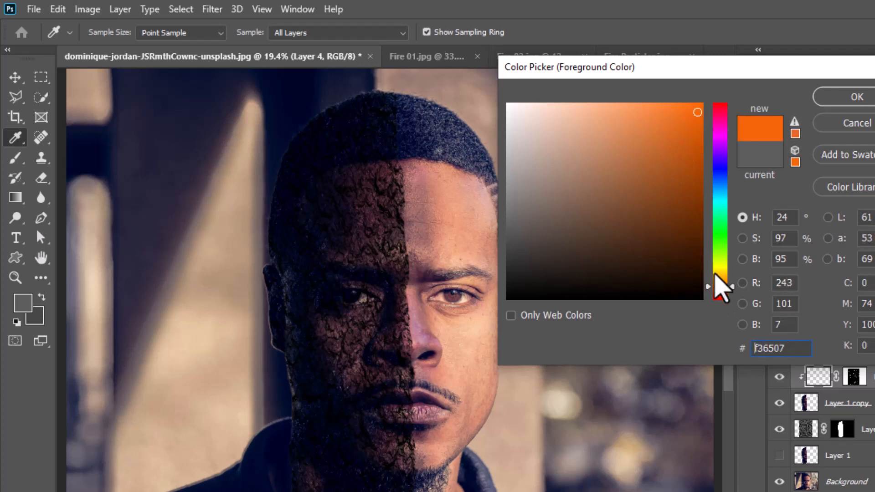
{"action": "left_click_drag", "start_coordinate": [723, 288], "coordinate": [722, 294]}
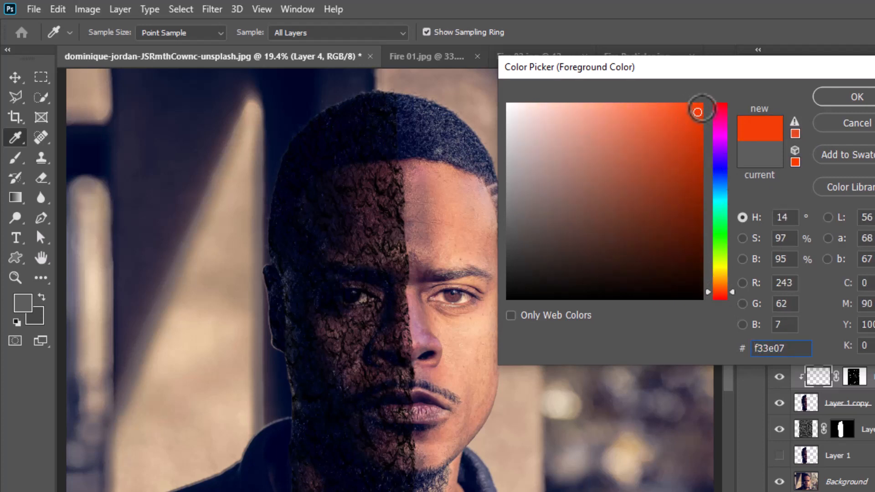
{"action": "mouse_move", "coordinate": [698, 112]}
{"action": "left_mouse_down"}
{"action": "mouse_move", "coordinate": [686, 109]}
{"action": "mouse_move", "coordinate": [700, 106]}
{"action": "left_mouse_up"}
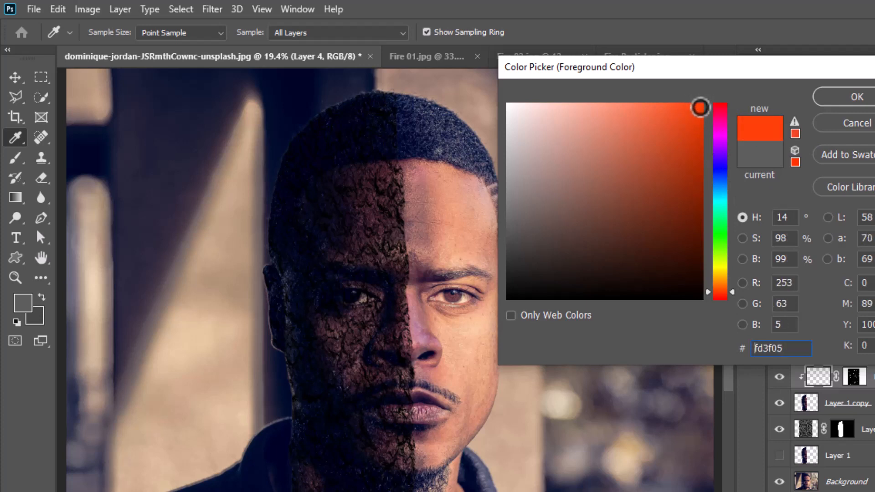
{"action": "left_click", "coordinate": [854, 96]}
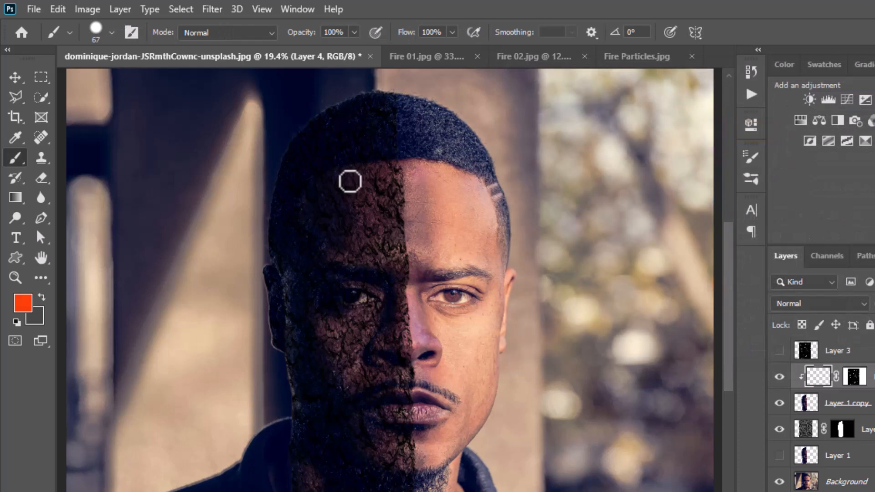
- Set the brush to 187 px with 0% hardness and paint red-orange cracks over the shaded hair and forehead on Layer 4
{"action": "right_click", "coordinate": [347, 175]}
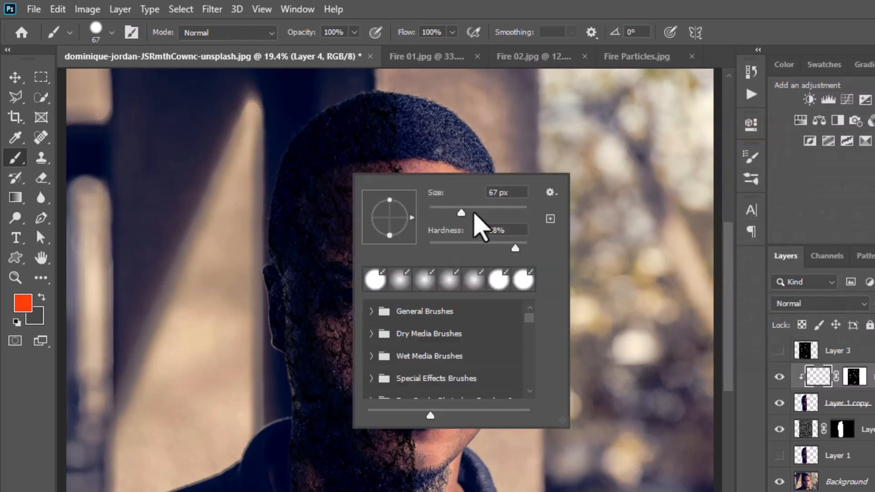
{"action": "mouse_move", "coordinate": [474, 218]}
{"action": "left_mouse_down"}
{"action": "mouse_move", "coordinate": [500, 216]}
{"action": "mouse_move", "coordinate": [482, 246]}
{"action": "mouse_move", "coordinate": [411, 249]}
{"action": "left_mouse_up"}
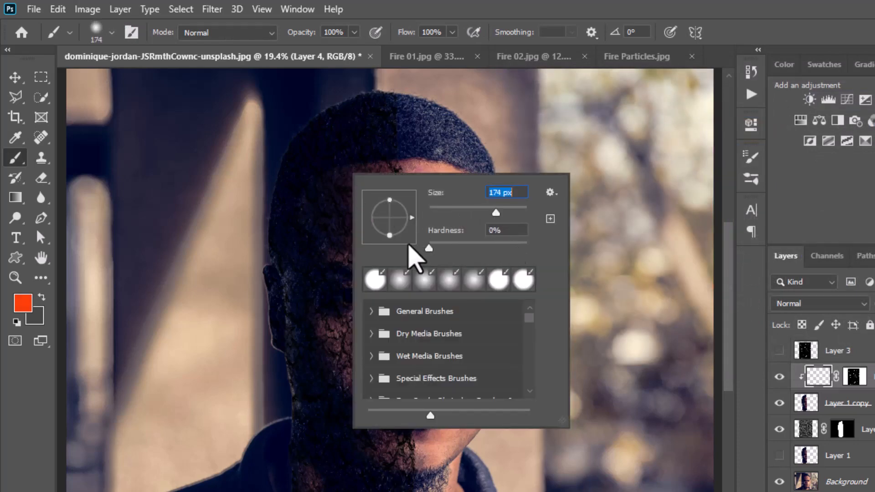
{"action": "left_click_drag", "start_coordinate": [498, 211], "coordinate": [499, 212]}
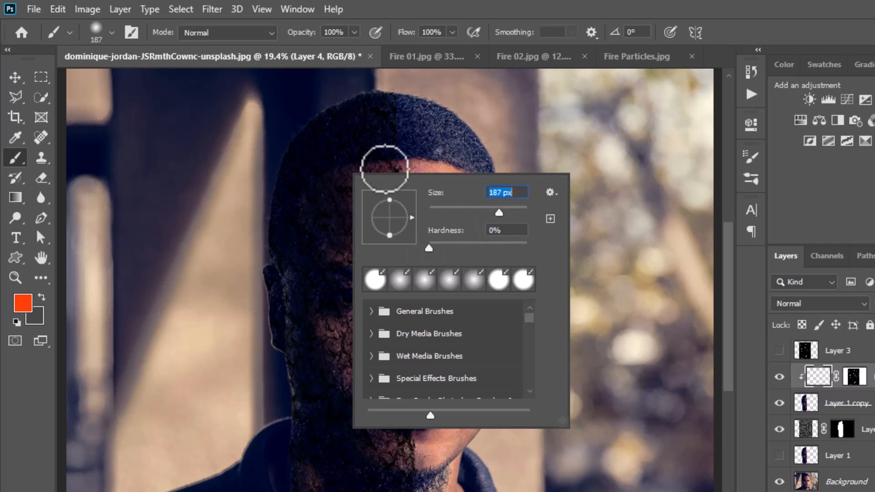
{"action": "left_click", "coordinate": [359, 126]}
{"action": "mouse_move", "coordinate": [352, 128]}
{"action": "left_mouse_down"}
{"action": "mouse_move", "coordinate": [365, 161]}
{"action": "mouse_move", "coordinate": [330, 149]}
{"action": "mouse_move", "coordinate": [375, 122]}
{"action": "mouse_move", "coordinate": [379, 191]}
{"action": "mouse_move", "coordinate": [305, 249]}
{"action": "mouse_move", "coordinate": [368, 208]}
{"action": "mouse_move", "coordinate": [383, 188]}
{"action": "mouse_move", "coordinate": [318, 264]}
{"action": "mouse_move", "coordinate": [350, 251]}
{"action": "mouse_move", "coordinate": [283, 254]}
{"action": "left_mouse_up"}
- Enlarge the brush to 464 px and paint the red-orange cracks down the rest of the shaded face to the chin
{"action": "right_click", "coordinate": [350, 245]}
{"action": "left_click_drag", "start_coordinate": [500, 284], "coordinate": [515, 285]}
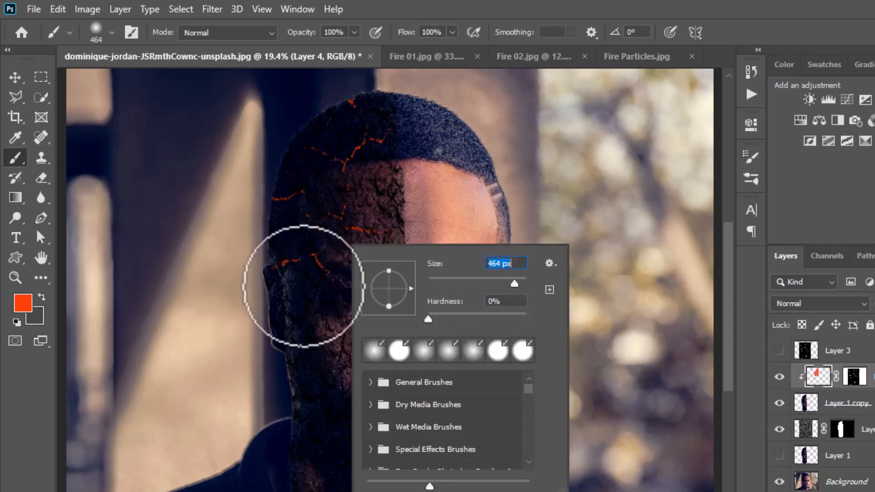
{"action": "mouse_move", "coordinate": [303, 286]}
{"action": "left_mouse_down"}
{"action": "mouse_move", "coordinate": [360, 310]}
{"action": "mouse_move", "coordinate": [357, 135]}
{"action": "mouse_move", "coordinate": [325, 187]}
{"action": "mouse_move", "coordinate": [334, 239]}
{"action": "mouse_move", "coordinate": [385, 190]}
{"action": "mouse_move", "coordinate": [367, 178]}
{"action": "mouse_move", "coordinate": [344, 302]}
{"action": "mouse_move", "coordinate": [296, 302]}
{"action": "mouse_move", "coordinate": [291, 292]}
{"action": "mouse_move", "coordinate": [372, 326]}
{"action": "mouse_move", "coordinate": [348, 338]}
{"action": "mouse_move", "coordinate": [358, 386]}
{"action": "mouse_move", "coordinate": [343, 340]}
{"action": "mouse_move", "coordinate": [365, 390]}
{"action": "mouse_move", "coordinate": [357, 476]}
{"action": "mouse_move", "coordinate": [327, 412]}
{"action": "mouse_move", "coordinate": [371, 490]}
{"action": "mouse_move", "coordinate": [414, 485]}
{"action": "mouse_move", "coordinate": [312, 451]}
{"action": "mouse_move", "coordinate": [338, 367]}
{"action": "mouse_move", "coordinate": [336, 399]}
{"action": "mouse_move", "coordinate": [397, 434]}
{"action": "mouse_move", "coordinate": [388, 347]}
{"action": "mouse_move", "coordinate": [351, 222]}
{"action": "mouse_move", "coordinate": [348, 127]}
{"action": "mouse_move", "coordinate": [379, 177]}
{"action": "mouse_move", "coordinate": [341, 99]}
{"action": "mouse_move", "coordinate": [373, 122]}
{"action": "mouse_move", "coordinate": [341, 150]}
{"action": "mouse_move", "coordinate": [308, 207]}
{"action": "mouse_move", "coordinate": [317, 425]}
{"action": "left_mouse_up"}
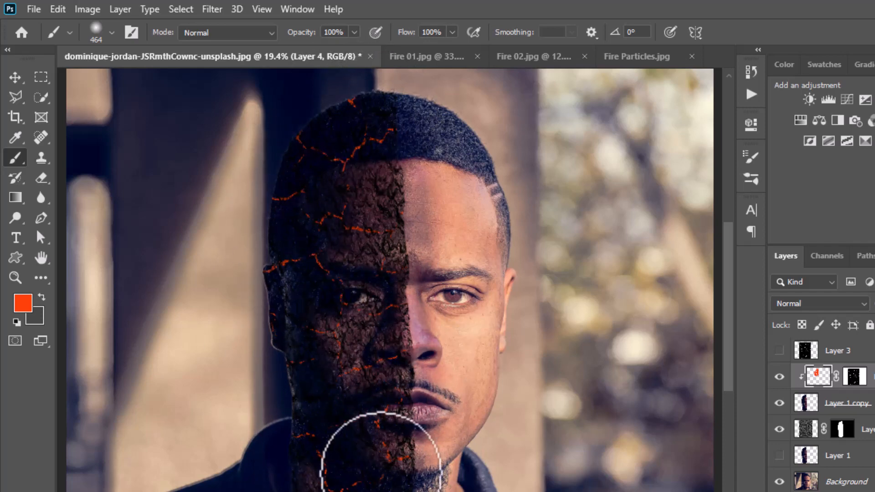
- Change the foreground colour to a lighter orange and brush it over parts of the cracks on the shaded face
{"action": "left_click", "coordinate": [22, 304]}
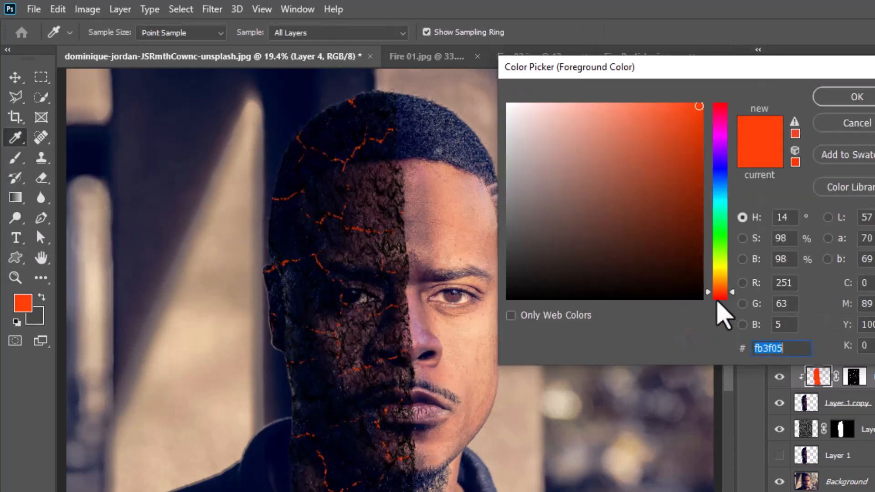
{"action": "left_click_drag", "start_coordinate": [720, 294], "coordinate": [721, 281]}
{"action": "key", "text": "Return"}
{"action": "mouse_move", "coordinate": [309, 313]}
{"action": "left_mouse_down"}
{"action": "mouse_move", "coordinate": [313, 266]}
{"action": "mouse_move", "coordinate": [327, 271]}
{"action": "mouse_move", "coordinate": [348, 321]}
{"action": "mouse_move", "coordinate": [347, 384]}
{"action": "mouse_move", "coordinate": [365, 272]}
{"action": "mouse_move", "coordinate": [332, 172]}
{"action": "mouse_move", "coordinate": [291, 276]}
{"action": "left_mouse_up"}
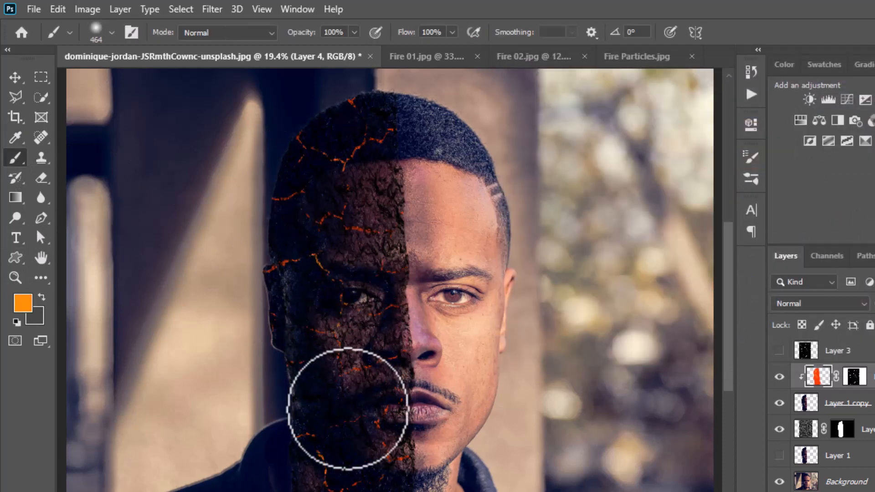
{"action": "scroll", "coordinate": [356, 384], "scroll_direction": "up", "scroll_amount": 4}
{"action": "scroll", "coordinate": [323, 354], "scroll_direction": "down", "scroll_amount": 2}
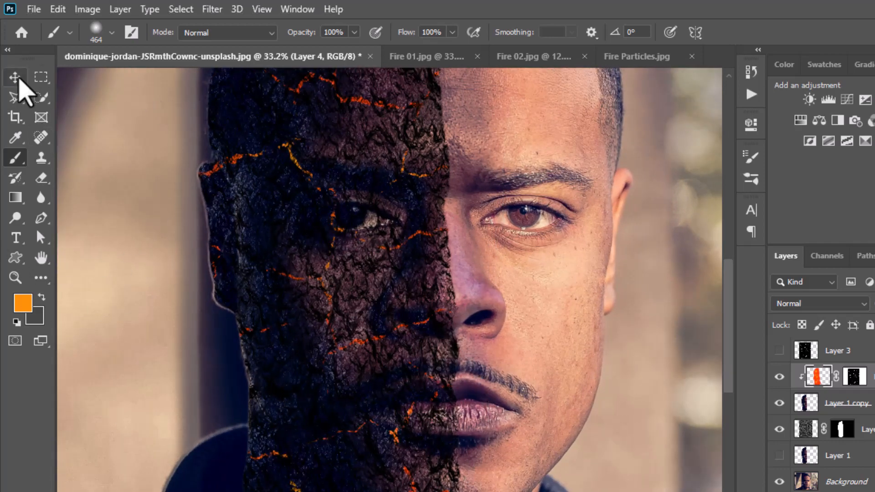
- Apply the Lighting Effects render filter to Layer 4's orange cracks with Alpha 1 as the texture
{"action": "left_click", "coordinate": [15, 77]}
{"action": "scroll", "coordinate": [348, 332], "scroll_direction": "down", "scroll_amount": 2}
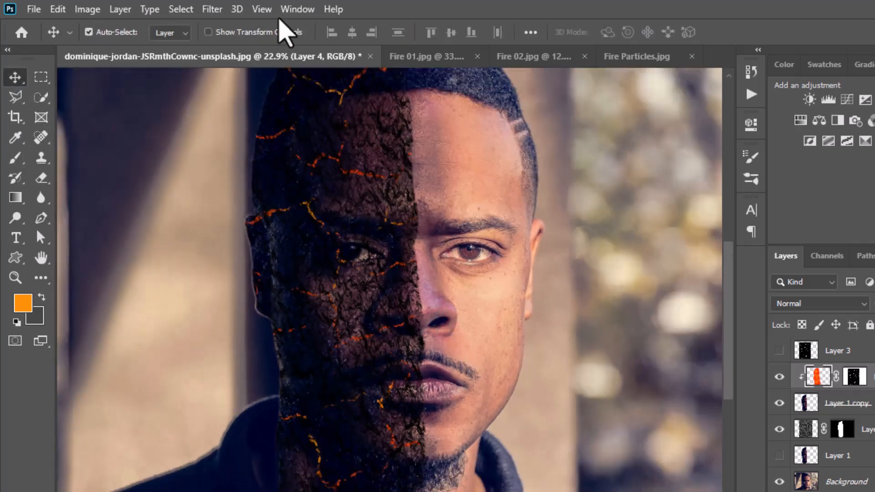
{"action": "left_click", "coordinate": [204, 10]}
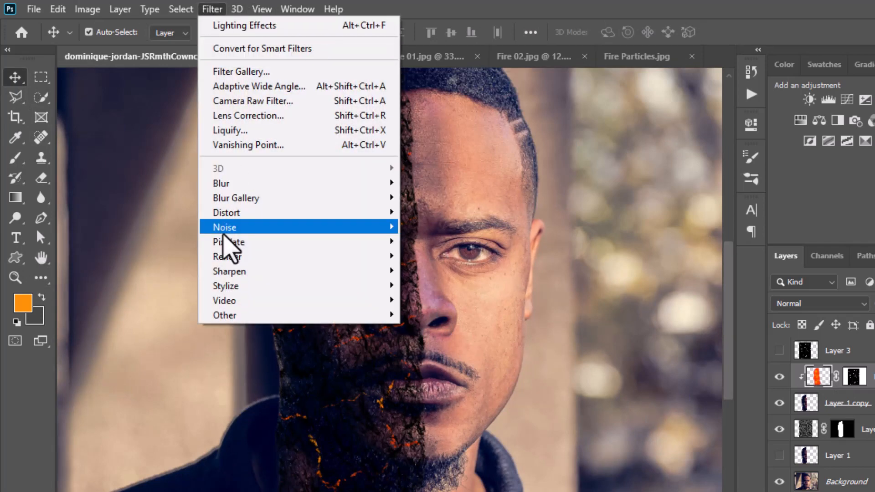
{"action": "mouse_move", "coordinate": [225, 255]}
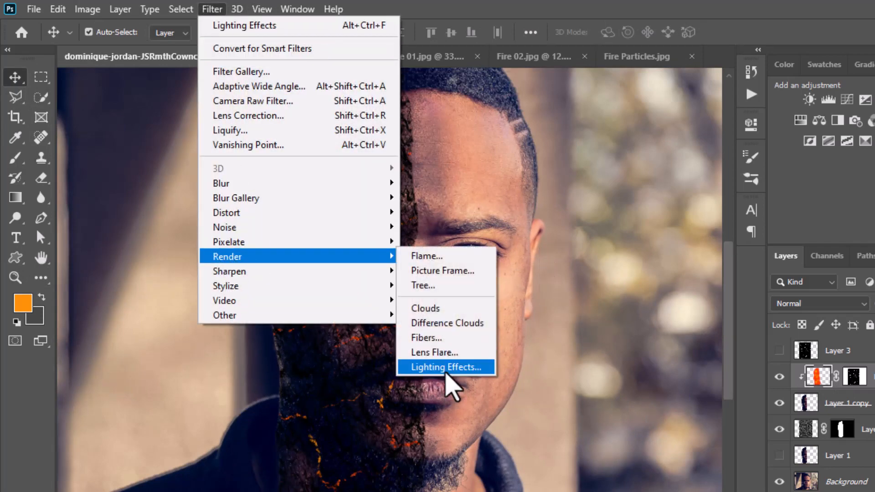
{"action": "left_click", "coordinate": [451, 367]}
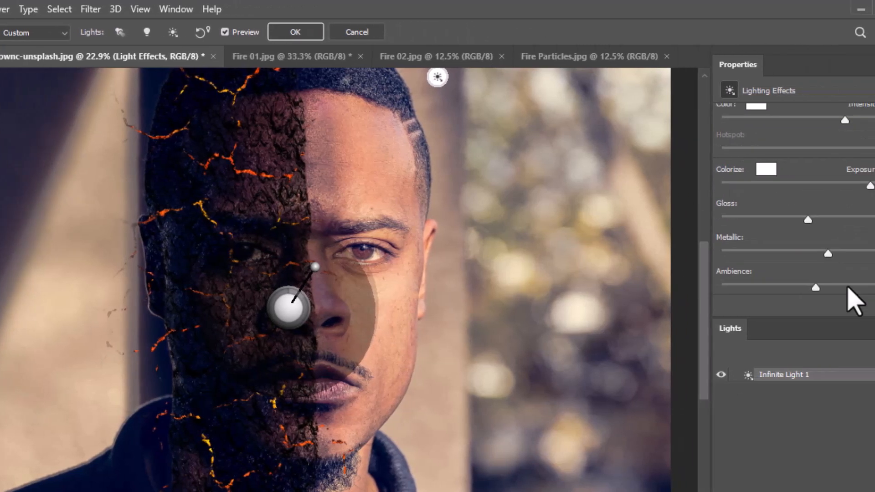
{"action": "scroll", "coordinate": [792, 296], "scroll_direction": "down", "scroll_amount": 2}
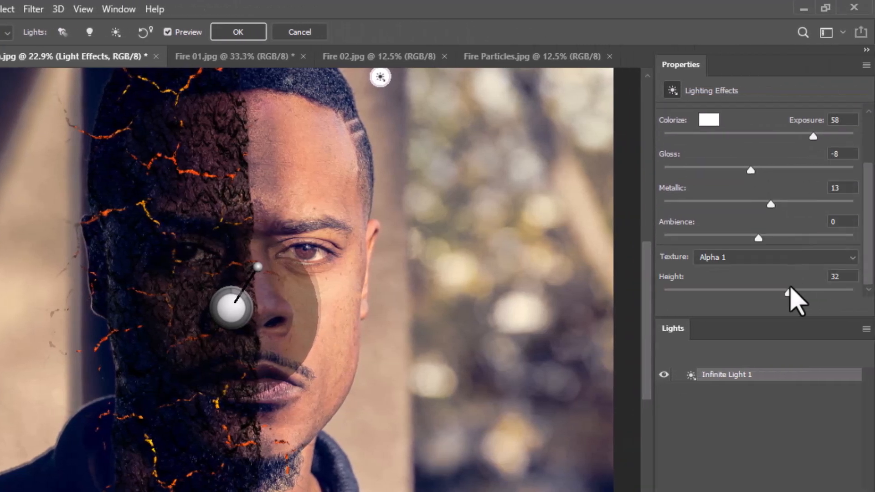
{"action": "left_click", "coordinate": [706, 258]}
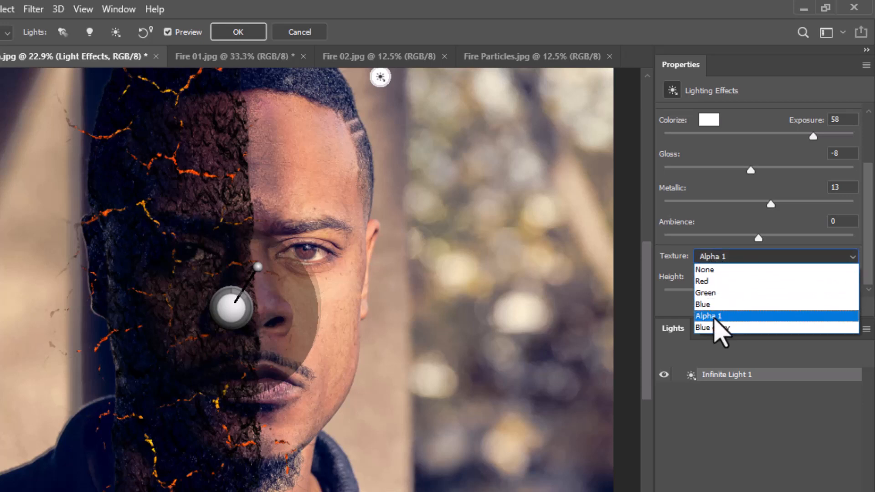
{"action": "left_click", "coordinate": [714, 319]}
{"action": "scroll", "coordinate": [726, 201], "scroll_direction": "up", "scroll_amount": 2}
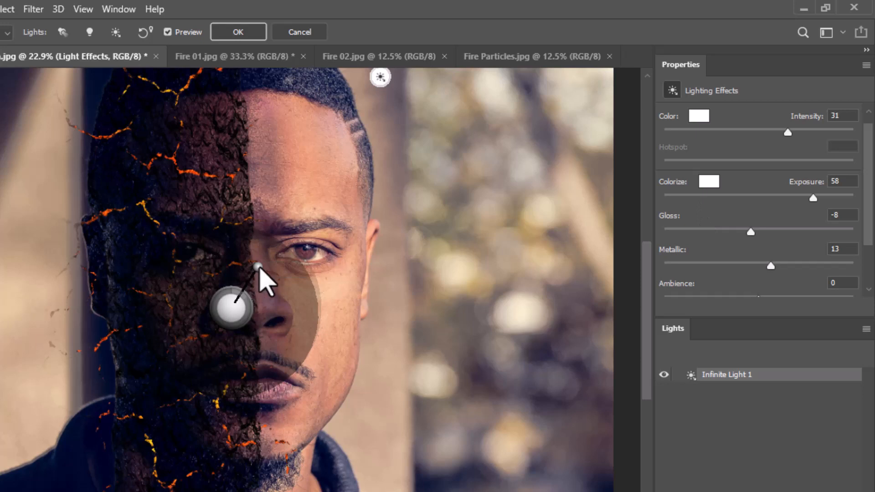
- Aim the infinite light toward the corner of the mouth, set its intensity to 57 and apply the lighting
{"action": "left_click_drag", "start_coordinate": [257, 332], "coordinate": [283, 360]}
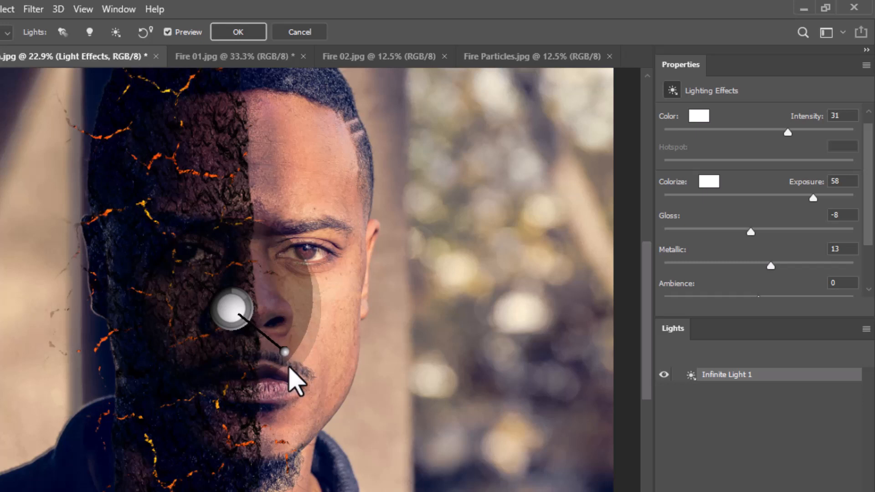
{"action": "mouse_move", "coordinate": [289, 366]}
{"action": "left_mouse_down"}
{"action": "mouse_move", "coordinate": [285, 392]}
{"action": "mouse_move", "coordinate": [273, 366]}
{"action": "left_mouse_up"}
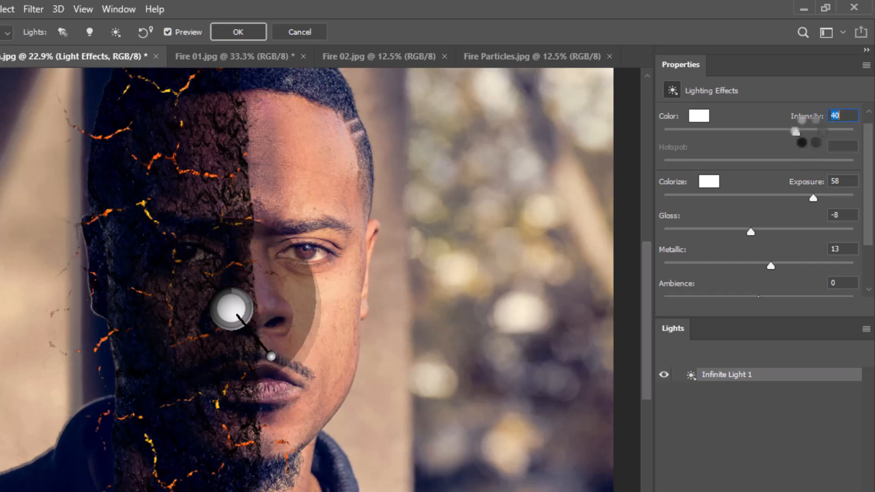
{"action": "left_click_drag", "start_coordinate": [795, 131], "coordinate": [807, 132]}
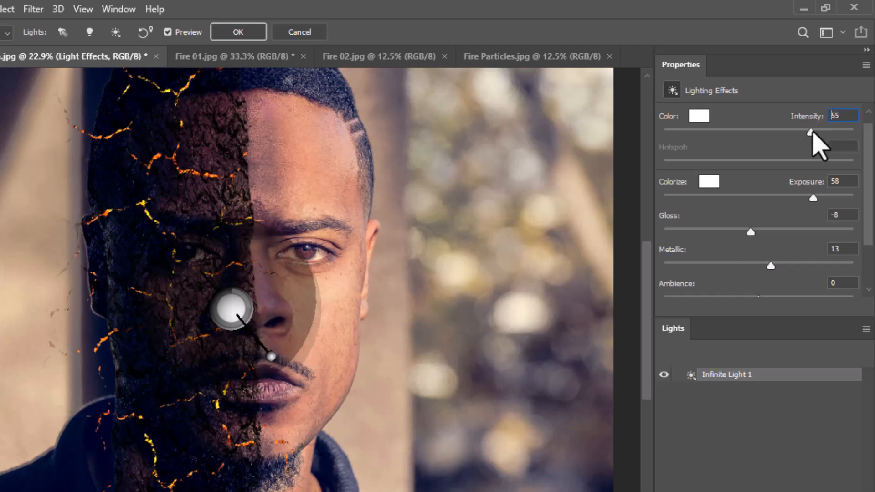
{"action": "left_click_drag", "start_coordinate": [813, 132], "coordinate": [823, 132]}
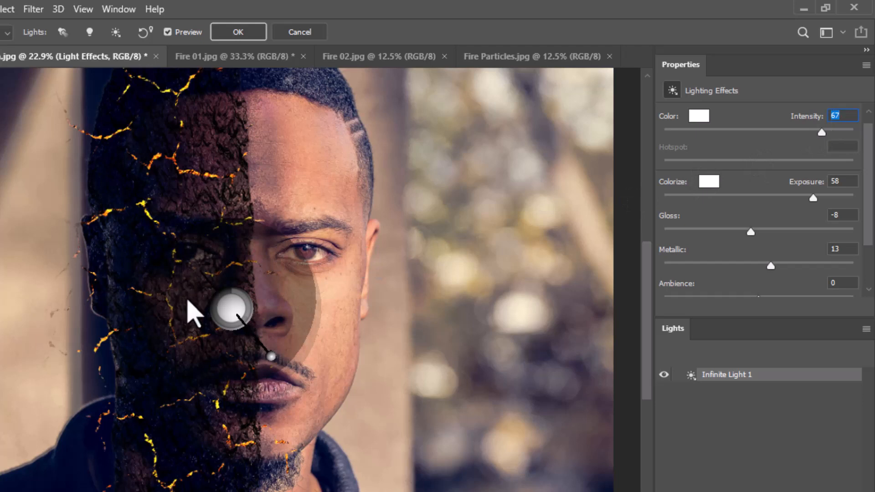
{"action": "left_click", "coordinate": [813, 132]}
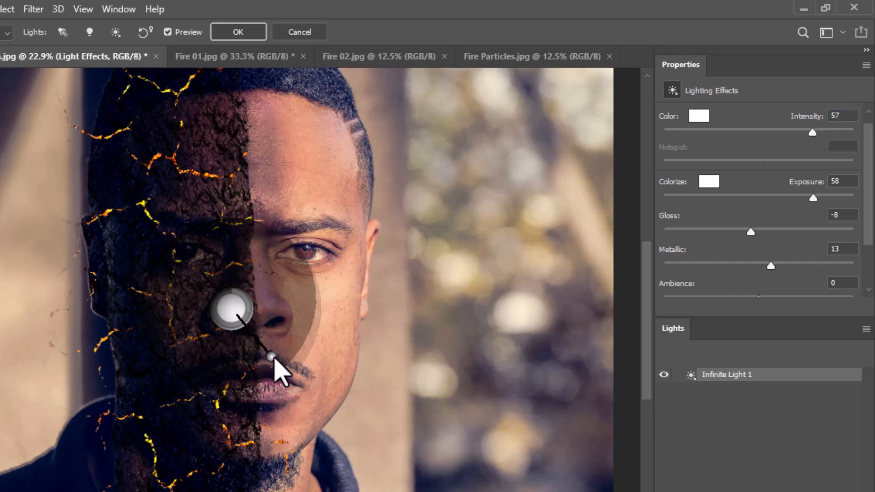
{"action": "left_click_drag", "start_coordinate": [274, 356], "coordinate": [288, 378]}
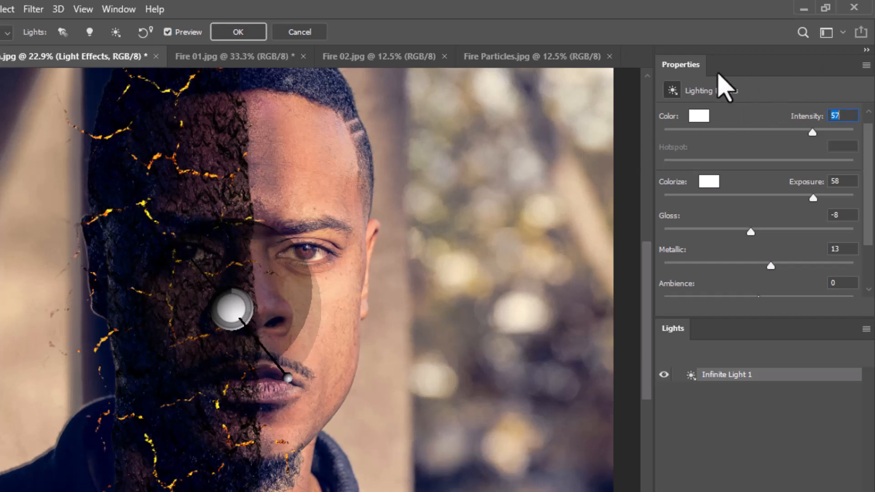
{"action": "left_click", "coordinate": [232, 34]}
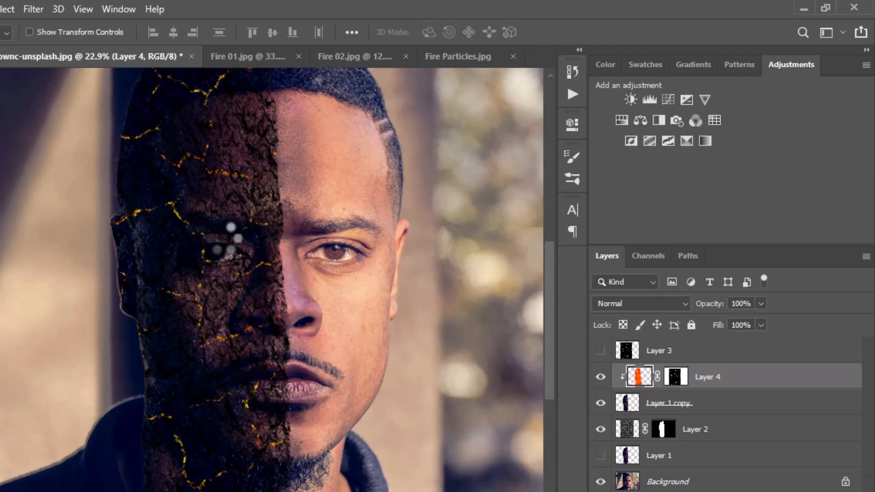
- Group Layer 4, Layer 1 copy and Layer 2, and name the group Fire Face
{"action": "scroll", "coordinate": [231, 247], "scroll_direction": "down", "scroll_amount": 3}
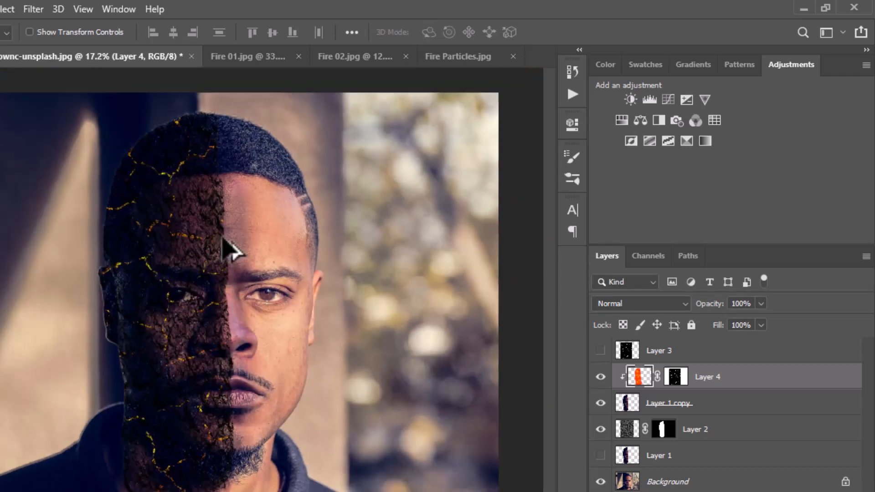
{"action": "scroll", "coordinate": [217, 242], "scroll_direction": "up", "scroll_amount": 2}
{"action": "scroll", "coordinate": [215, 253], "scroll_direction": "up", "scroll_amount": 2}
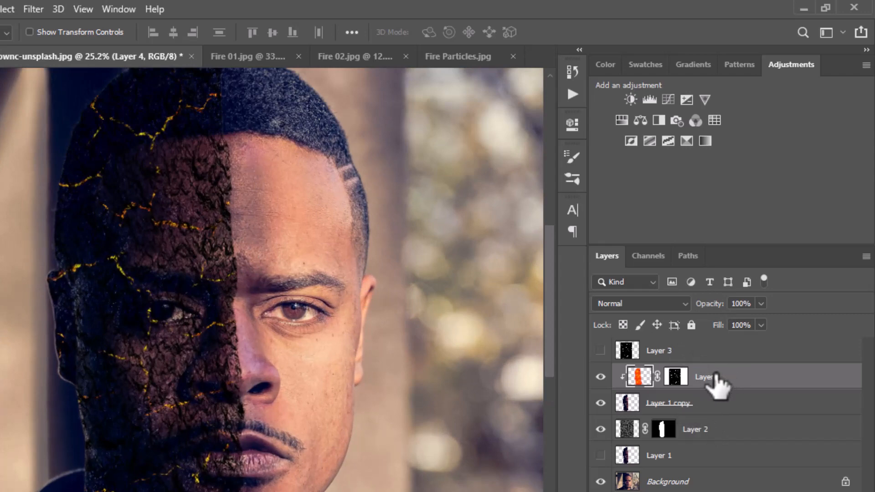
{"action": "left_click", "coordinate": [699, 434], "text": "shift"}
{"action": "key", "text": "ctrl+g"}
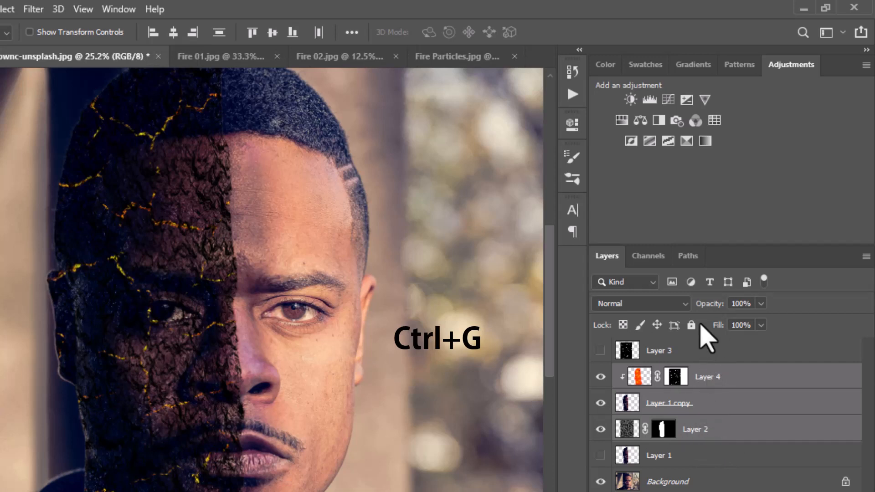
{"action": "key", "text": "ctrl+g"}
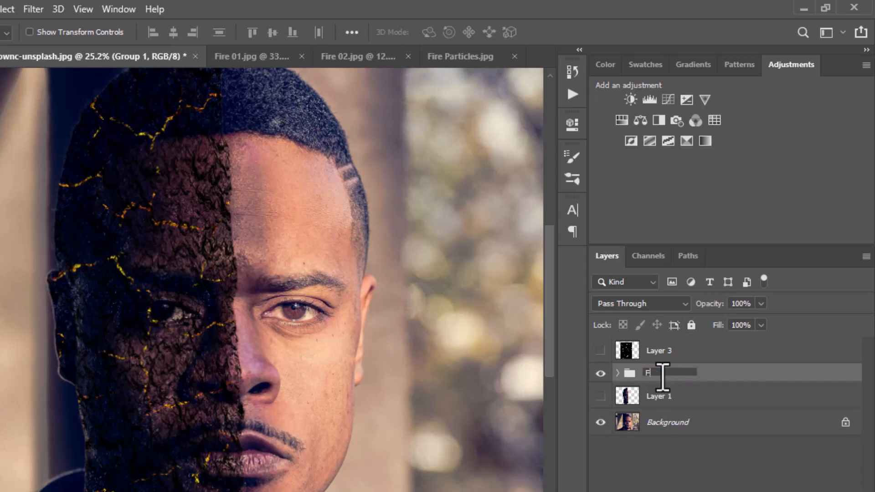
{"action": "type", "text": "e Face"}
{"action": "key", "text": "Return"}
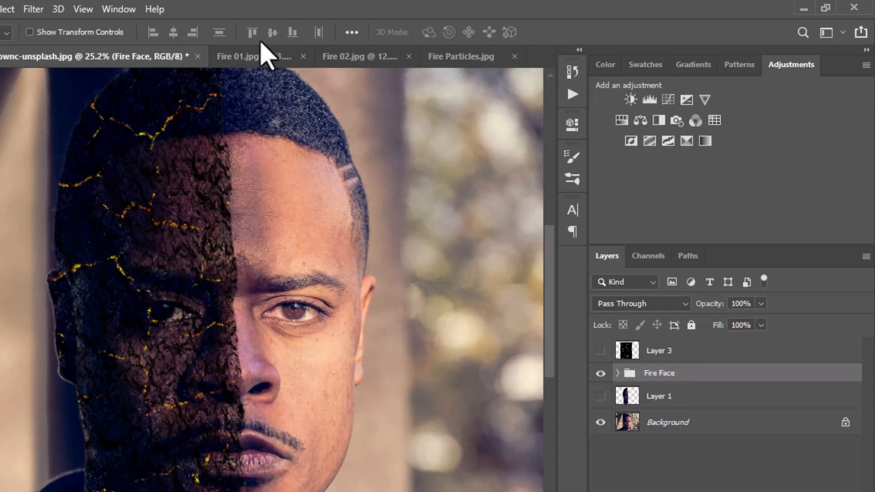
- Bring the Fire 02.jpg flame image into the portrait document and place its layer beneath the Fire Face group
{"action": "left_click", "coordinate": [260, 57]}
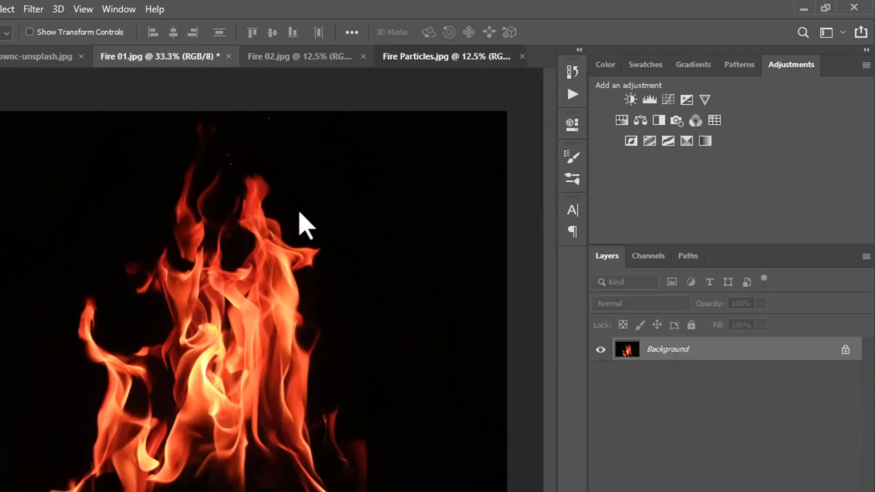
{"action": "left_click", "coordinate": [291, 57]}
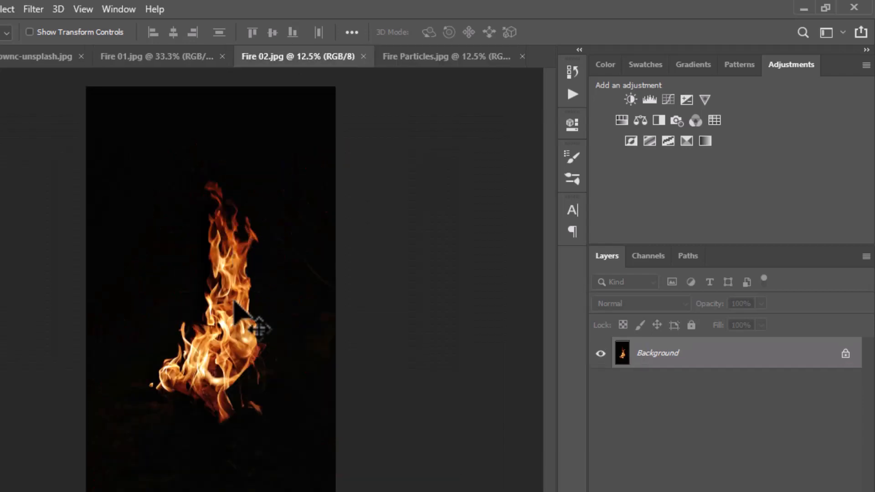
{"action": "left_click_drag", "start_coordinate": [235, 303], "coordinate": [164, 283]}
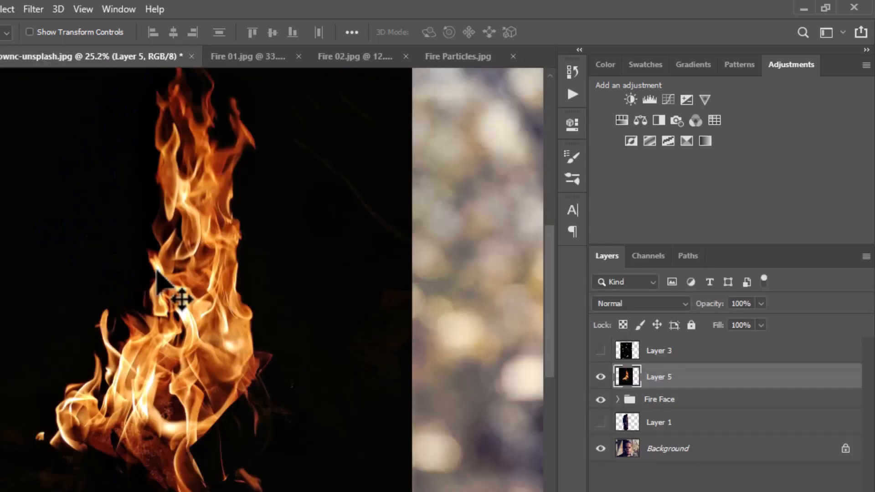
{"action": "scroll", "coordinate": [196, 279], "scroll_direction": "down", "scroll_amount": 4}
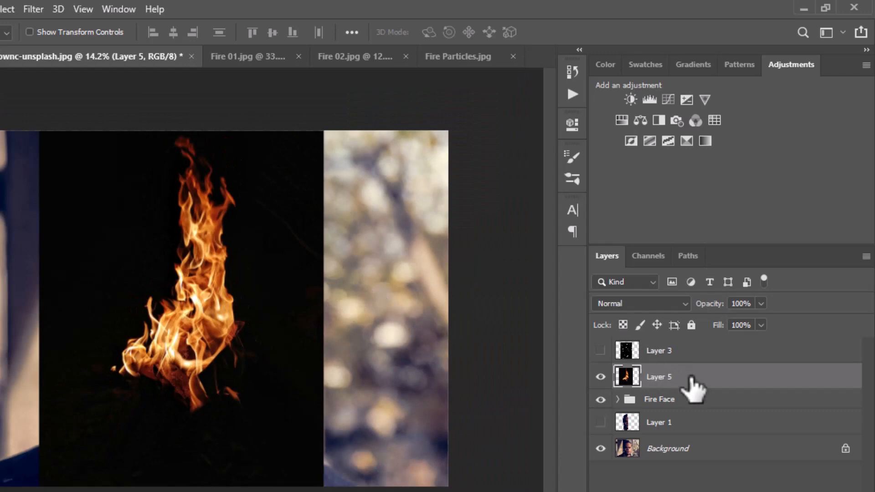
{"action": "left_click_drag", "start_coordinate": [691, 378], "coordinate": [686, 403]}
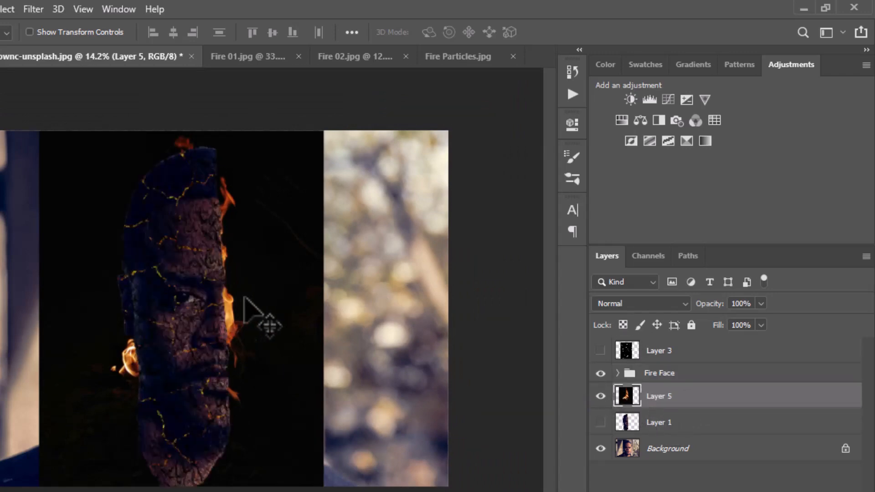
- Set the flame layer's blend mode to Screen and position the flames behind the outer edge of the shaded face
{"action": "left_click_drag", "start_coordinate": [243, 297], "coordinate": [163, 293]}
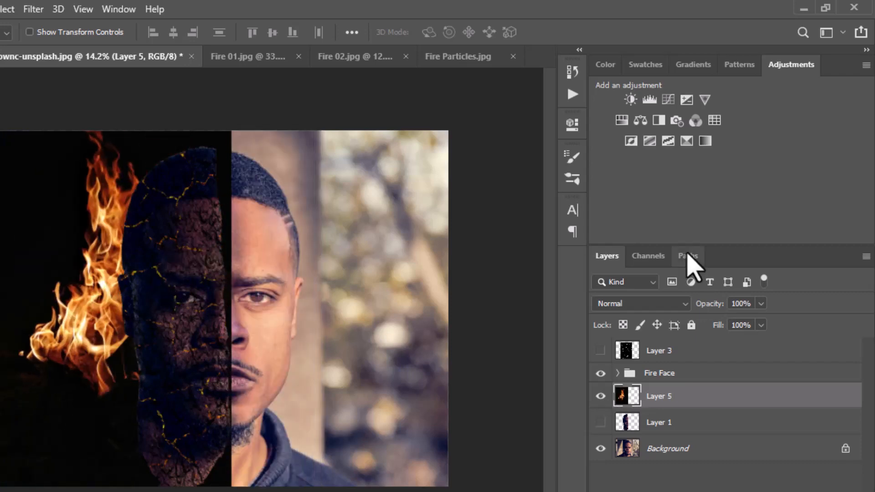
{"action": "left_click", "coordinate": [641, 301]}
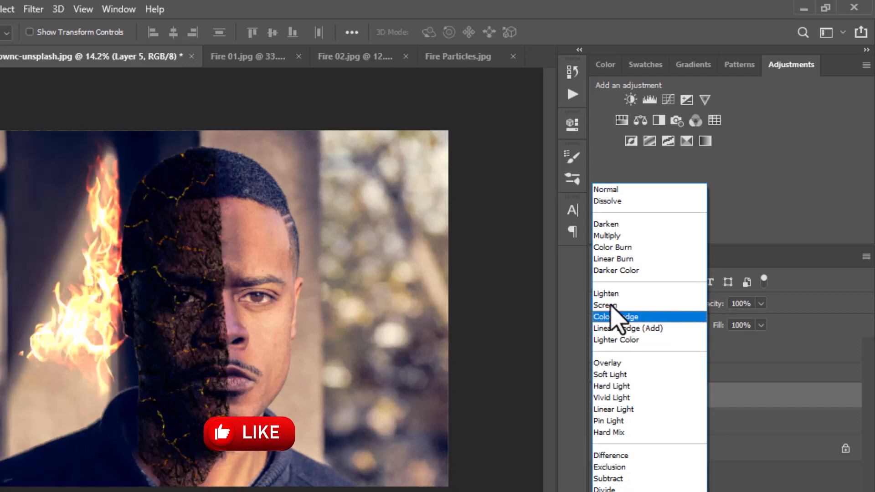
{"action": "left_click", "coordinate": [610, 305]}
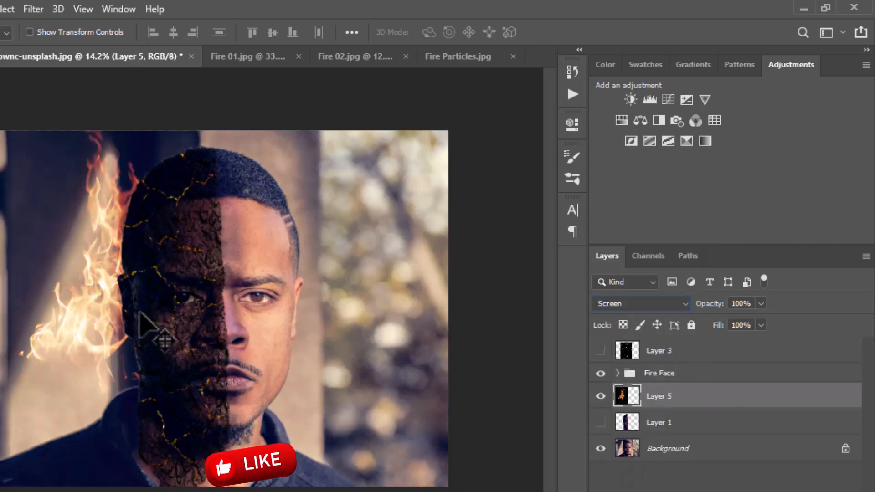
{"action": "left_click_drag", "start_coordinate": [91, 280], "coordinate": [131, 299]}
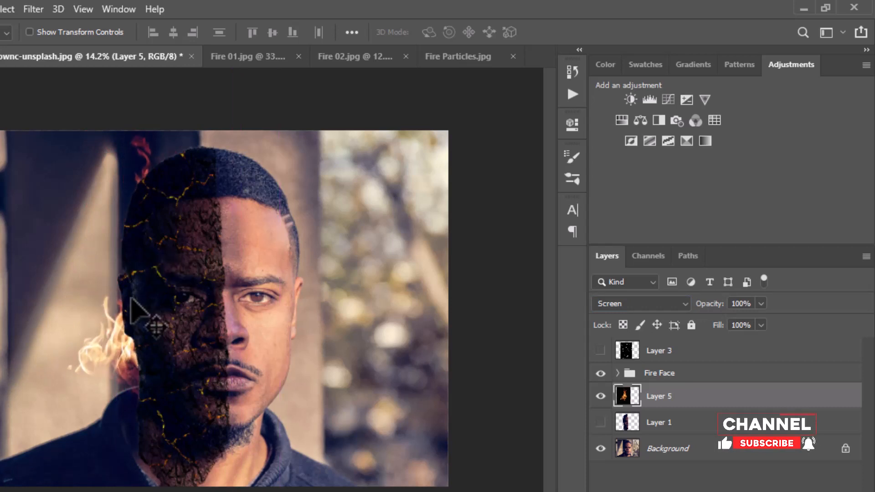
- Scale the flame layer to about 56% width and 70% height and place it by the shaded jaw and neck
{"action": "key", "text": "ctrl+t"}
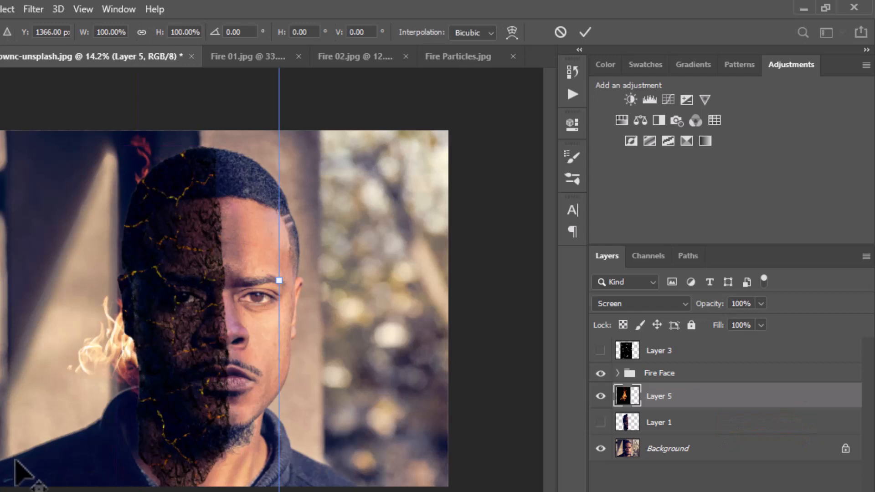
{"action": "left_click_drag", "start_coordinate": [9, 490], "coordinate": [64, 449]}
{"action": "left_click_drag", "start_coordinate": [127, 351], "coordinate": [149, 437]}
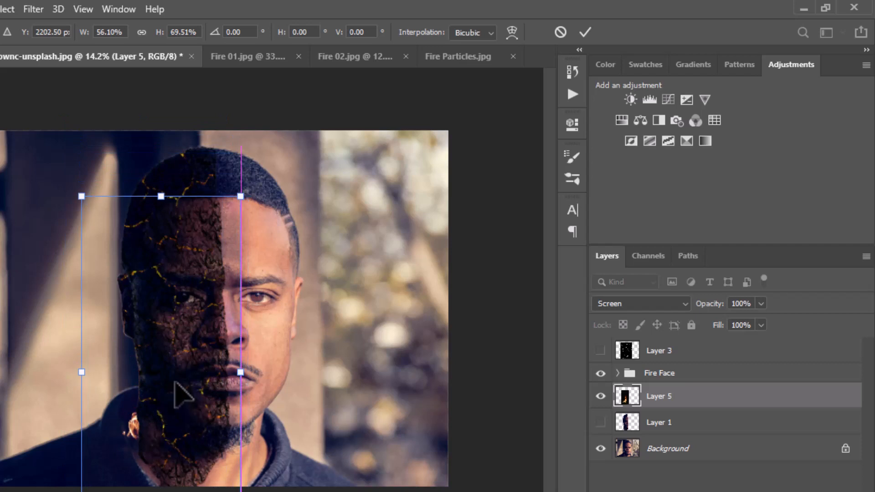
- Warp the Layer 5 flames so they bend along the outer edge of the shaded jaw and neck
{"action": "right_click", "coordinate": [176, 385]}
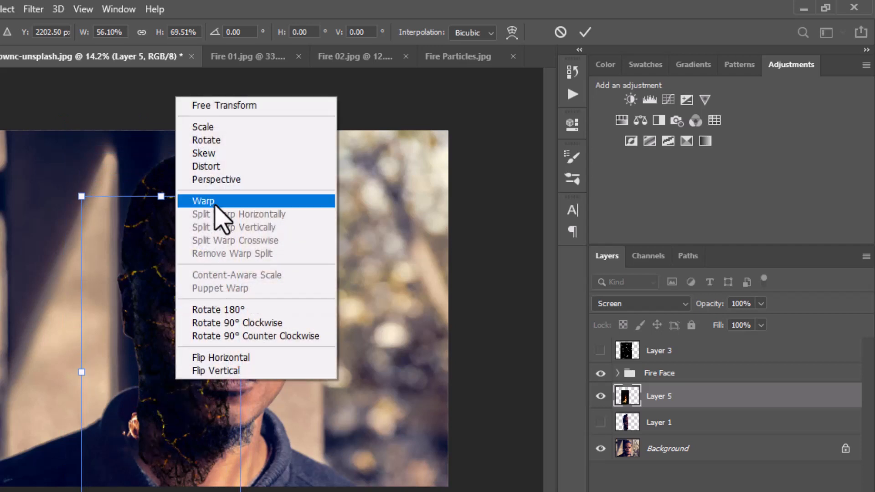
{"action": "left_click", "coordinate": [214, 201]}
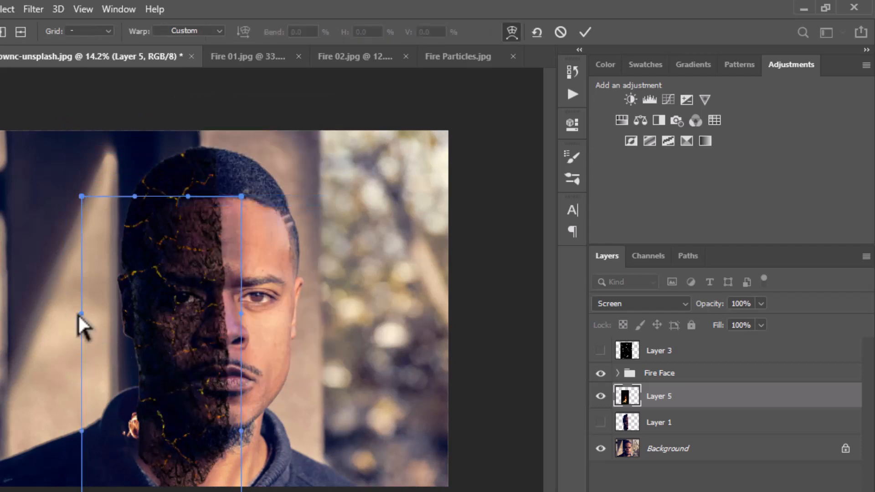
{"action": "left_click_drag", "start_coordinate": [78, 313], "coordinate": [51, 300]}
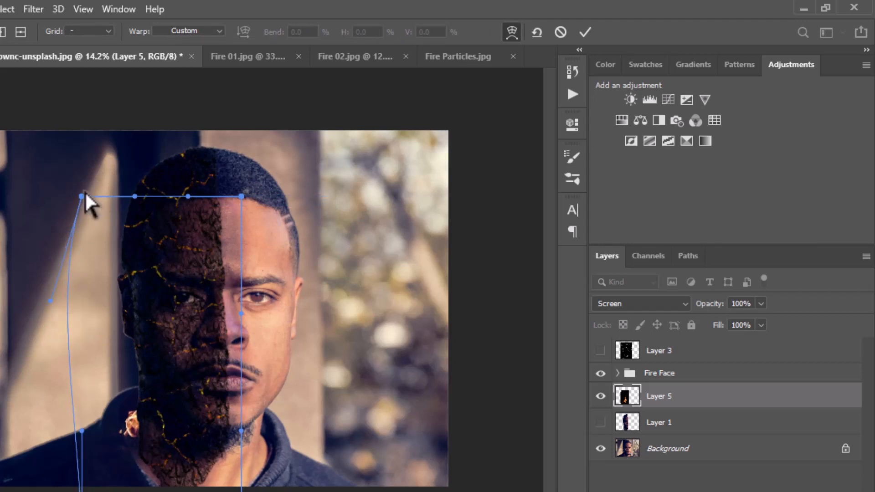
{"action": "mouse_move", "coordinate": [83, 195]}
{"action": "left_mouse_down"}
{"action": "mouse_move", "coordinate": [64, 198]}
{"action": "mouse_move", "coordinate": [72, 208]}
{"action": "left_mouse_up"}
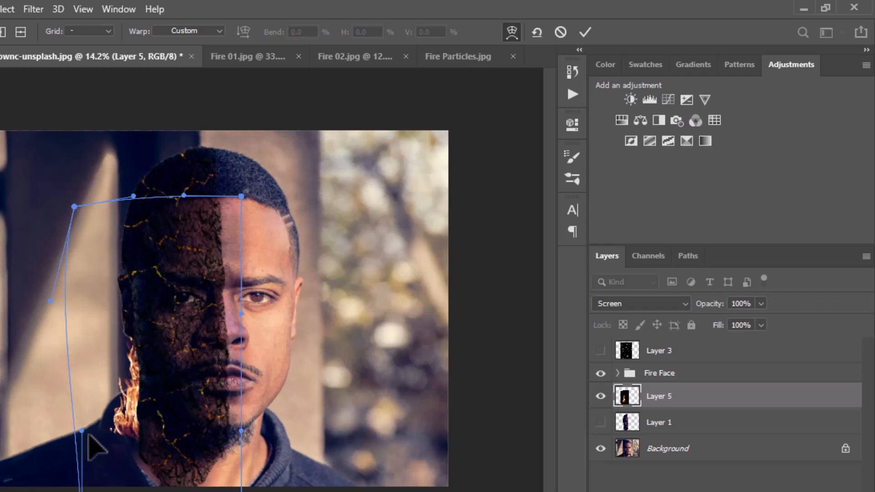
{"action": "left_click_drag", "start_coordinate": [86, 432], "coordinate": [139, 437]}
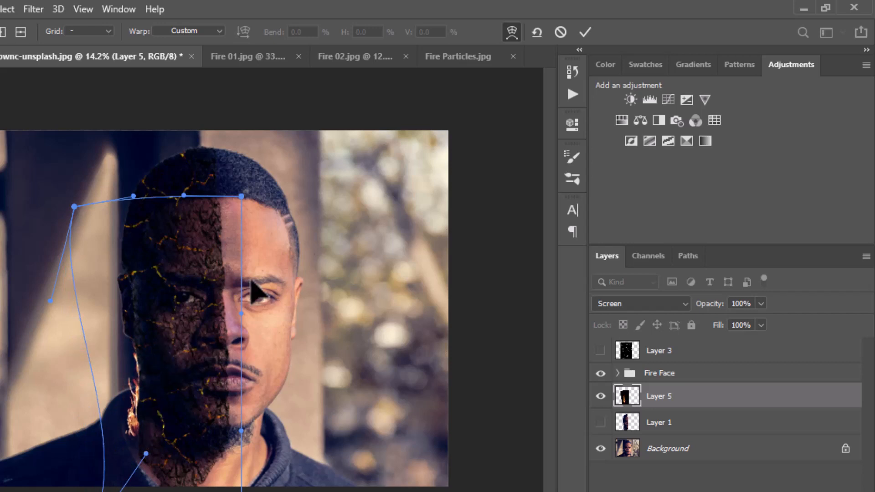
{"action": "left_click", "coordinate": [586, 32]}
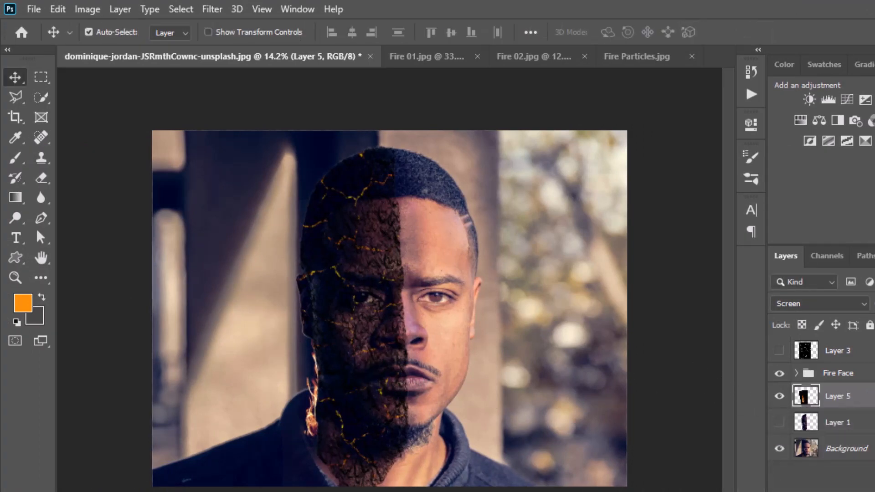
- Duplicate Layer 5 and move the copy's flames up beside the shaded side of the head
{"action": "key", "text": "ctrl+j"}
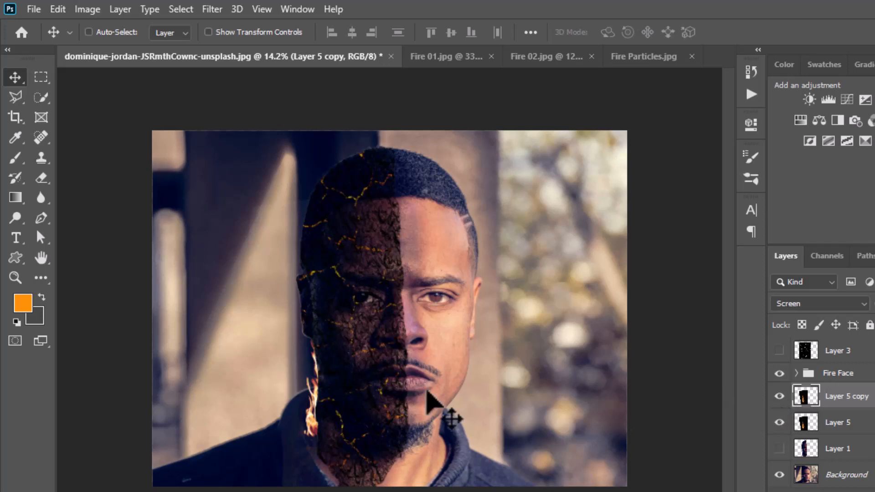
{"action": "key", "text": "ctrl+t"}
{"action": "left_click_drag", "start_coordinate": [361, 390], "coordinate": [356, 259]}
- Warp the Layer 5 copy so its flames follow the ear and the upper edge of the shaded head
{"action": "right_click", "coordinate": [336, 196]}
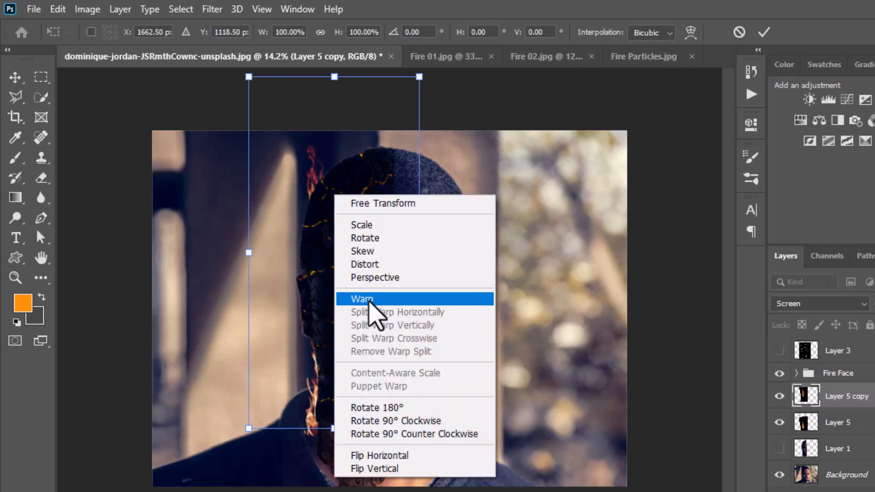
{"action": "left_click", "coordinate": [369, 301]}
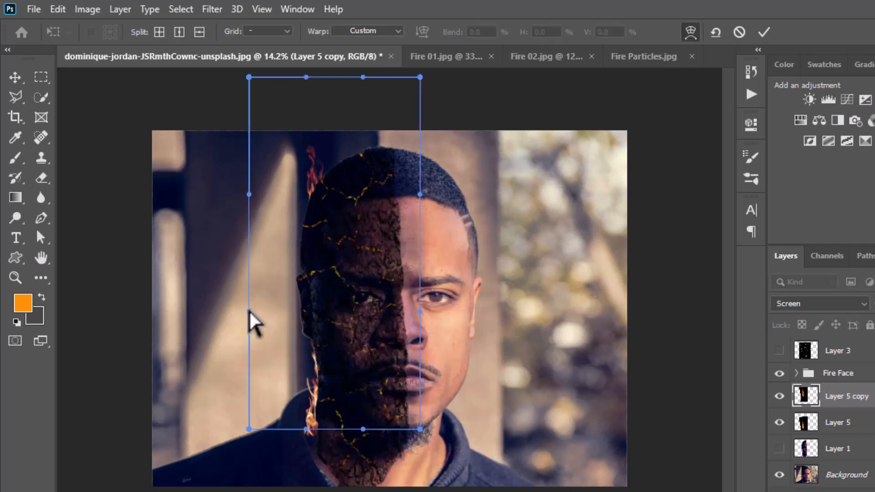
{"action": "left_click_drag", "start_coordinate": [243, 318], "coordinate": [229, 319]}
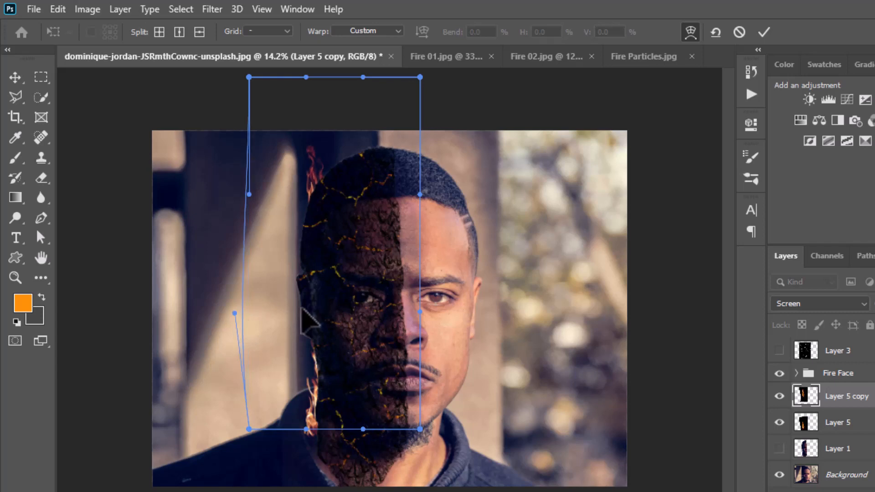
{"action": "left_click_drag", "start_coordinate": [307, 197], "coordinate": [314, 184]}
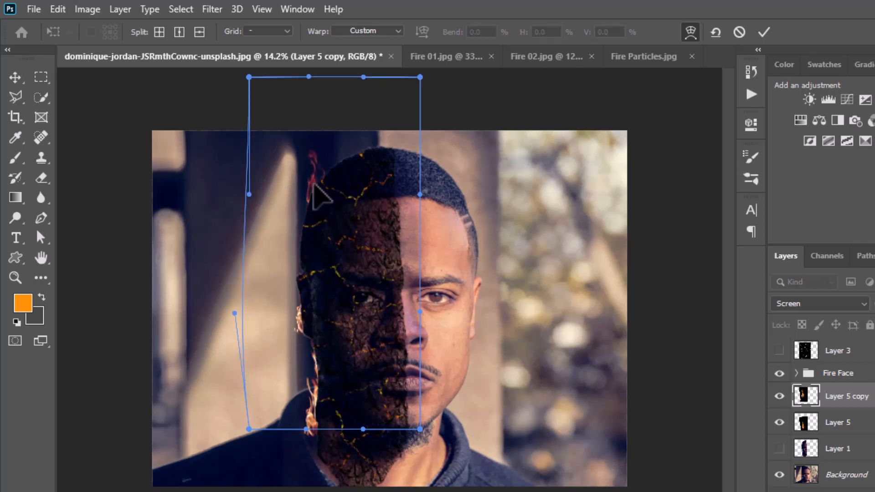
{"action": "left_click_drag", "start_coordinate": [320, 147], "coordinate": [324, 143]}
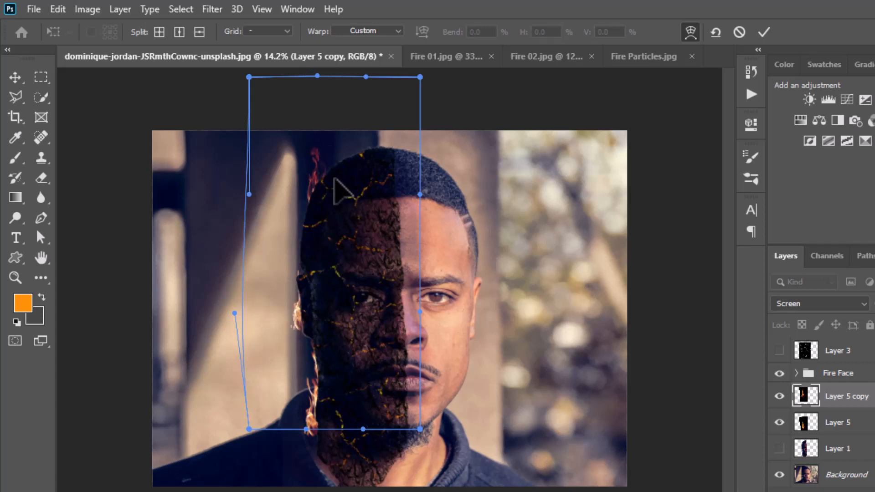
{"action": "left_click_drag", "start_coordinate": [388, 174], "coordinate": [388, 166]}
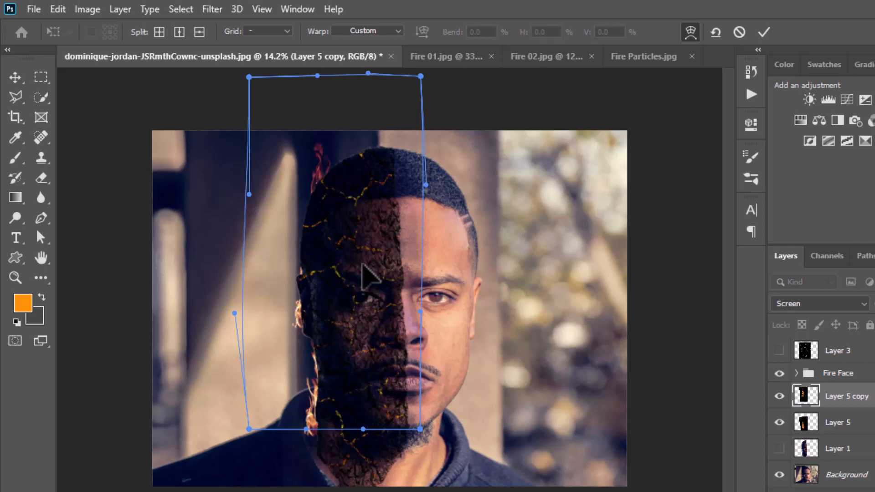
{"action": "left_click", "coordinate": [765, 30]}
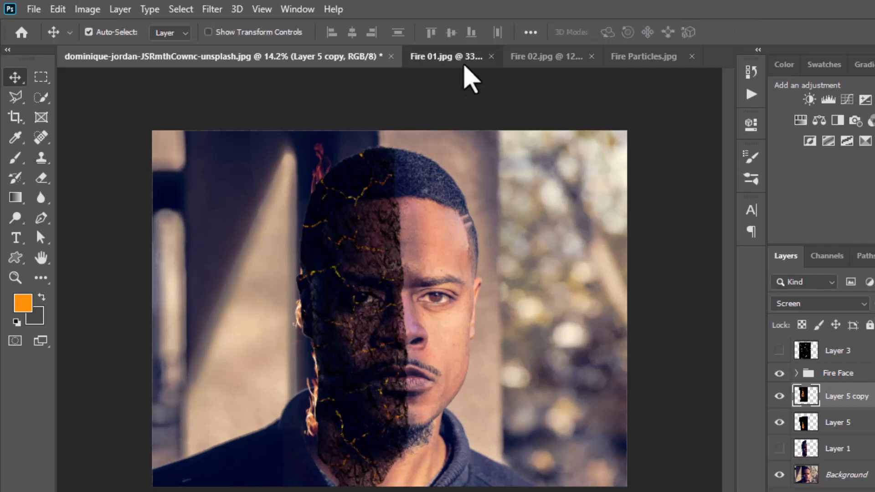
- Bring the Fire 01.jpg flame image into the portrait document and place its layer above the Fire Face group
{"action": "left_click", "coordinate": [446, 56]}
{"action": "left_click_drag", "start_coordinate": [415, 344], "coordinate": [357, 340]}
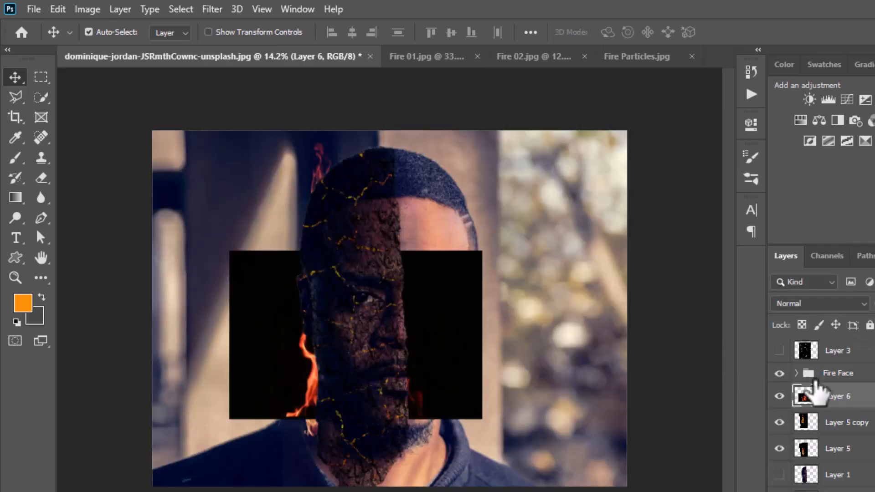
{"action": "left_click_drag", "start_coordinate": [854, 408], "coordinate": [848, 358]}
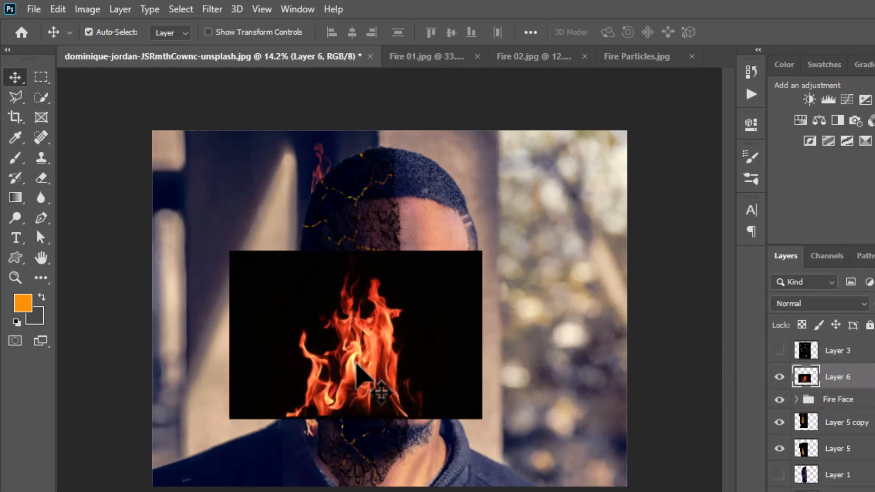
- Scale the Layer 6 flames to about 115% width and 122% height and set the layer's blend mode to Screen
{"action": "key", "text": "ctrl"}
{"action": "key", "text": "ctrl+t"}
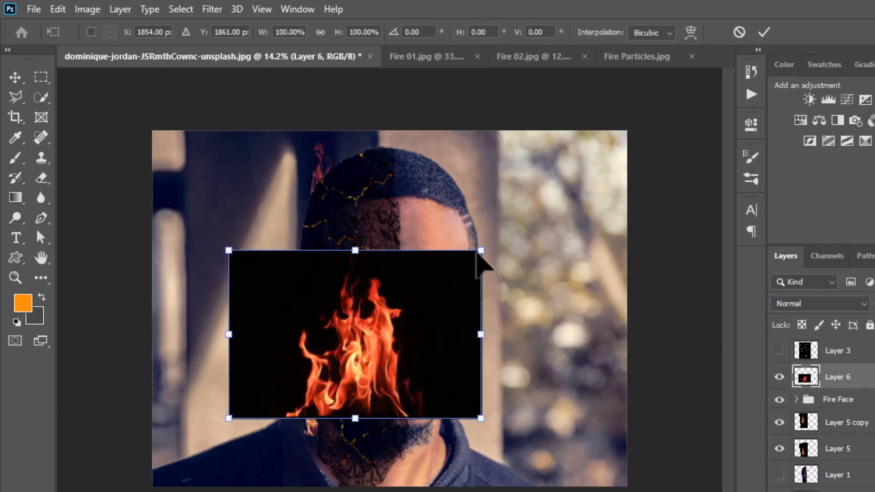
{"action": "left_click_drag", "start_coordinate": [488, 246], "coordinate": [501, 233]}
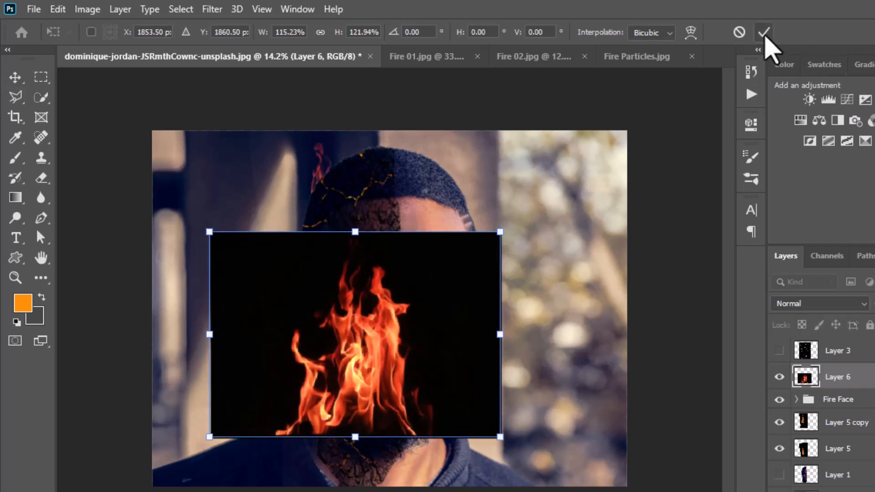
{"action": "left_click", "coordinate": [765, 32]}
{"action": "left_click", "coordinate": [805, 308]}
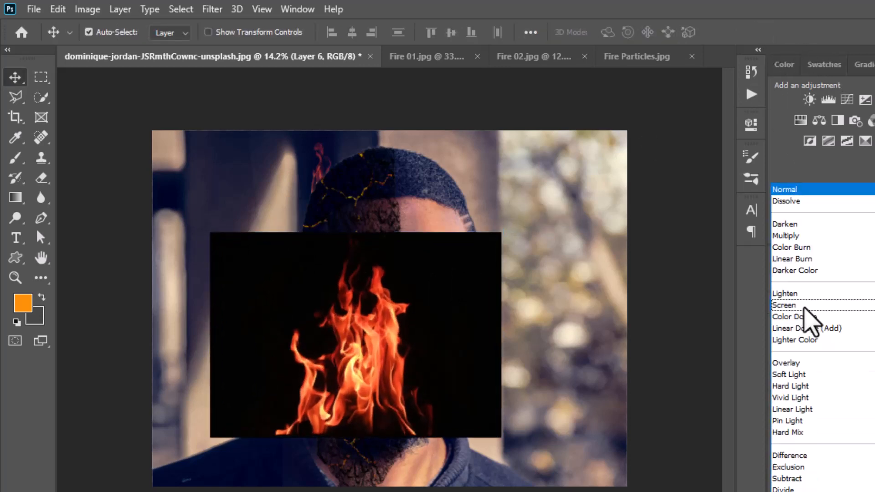
{"action": "left_click", "coordinate": [803, 304]}
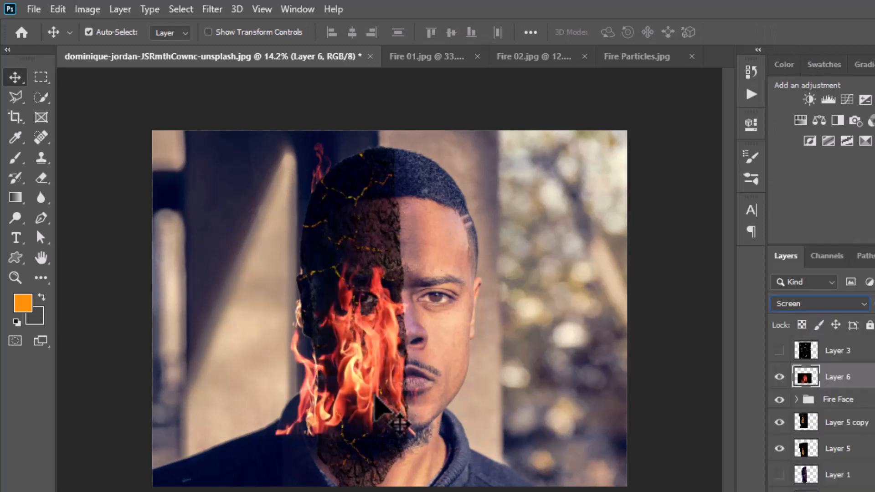
- Move the Layer 6 flames slightly down and warp them to fit the lower shaded half of the face, from eye to neck
{"action": "left_click_drag", "start_coordinate": [363, 377], "coordinate": [363, 392]}
{"action": "key", "text": "ctrl"}
{"action": "key", "text": "ctrl+t"}
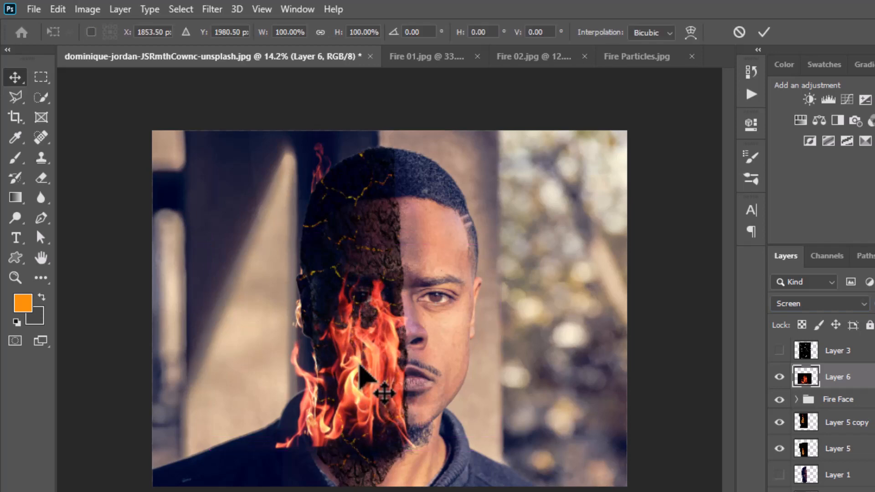
{"action": "right_click", "coordinate": [361, 365]}
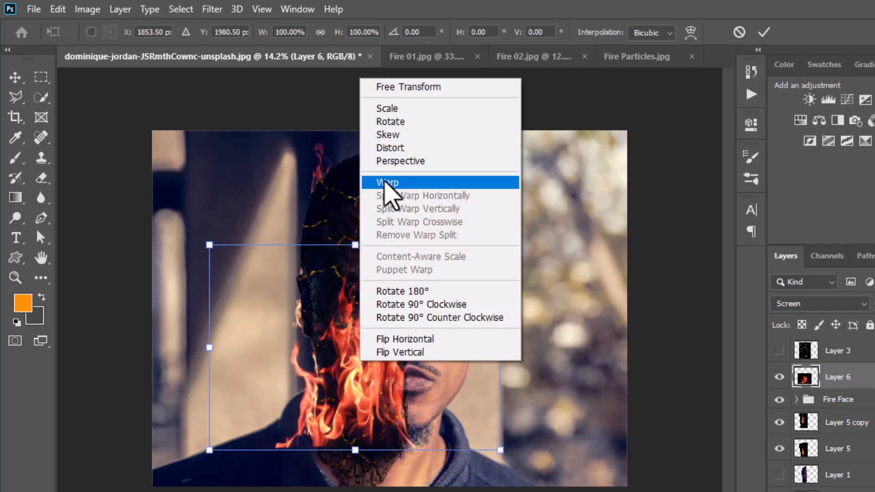
{"action": "left_click", "coordinate": [385, 183]}
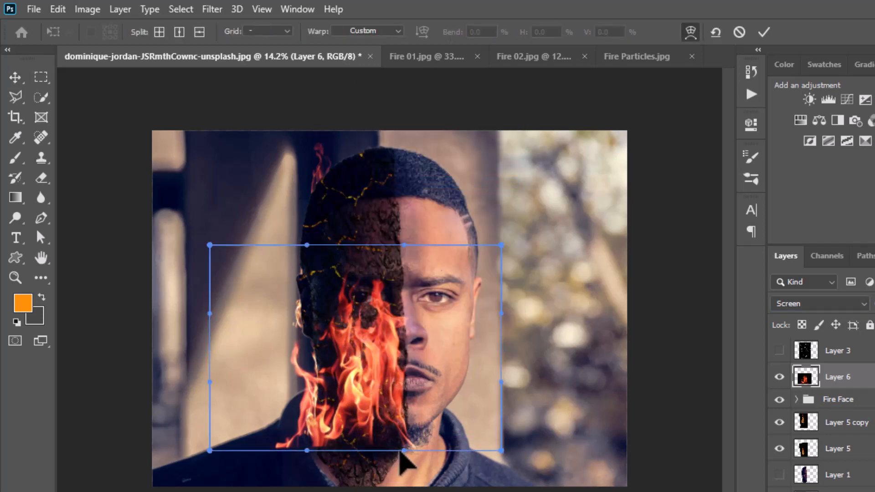
{"action": "left_click_drag", "start_coordinate": [405, 451], "coordinate": [385, 490]}
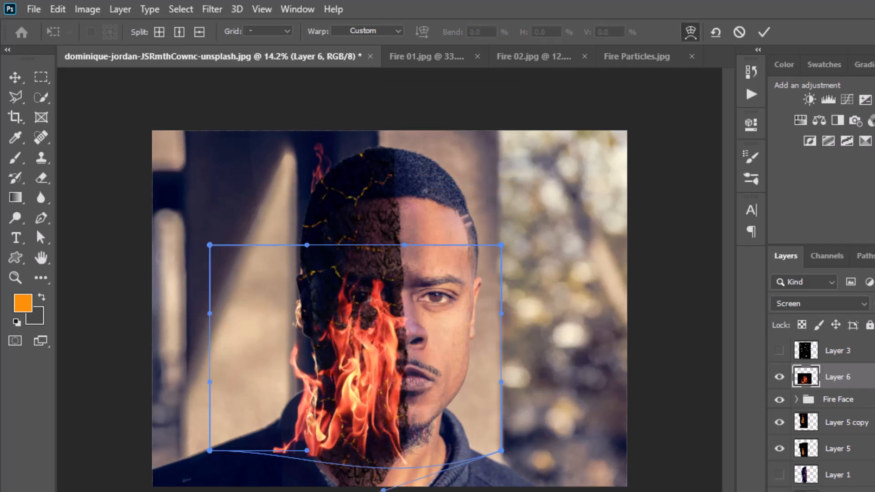
{"action": "left_click_drag", "start_coordinate": [367, 439], "coordinate": [367, 465]}
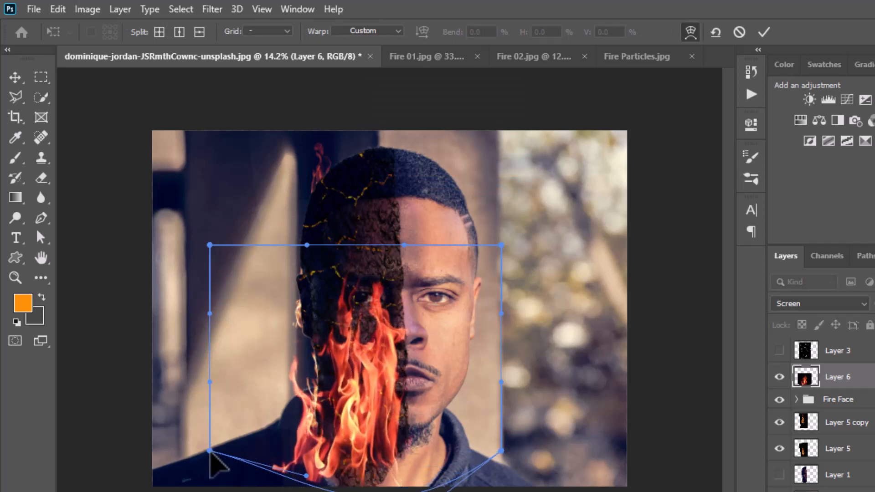
{"action": "left_click_drag", "start_coordinate": [210, 451], "coordinate": [314, 393]}
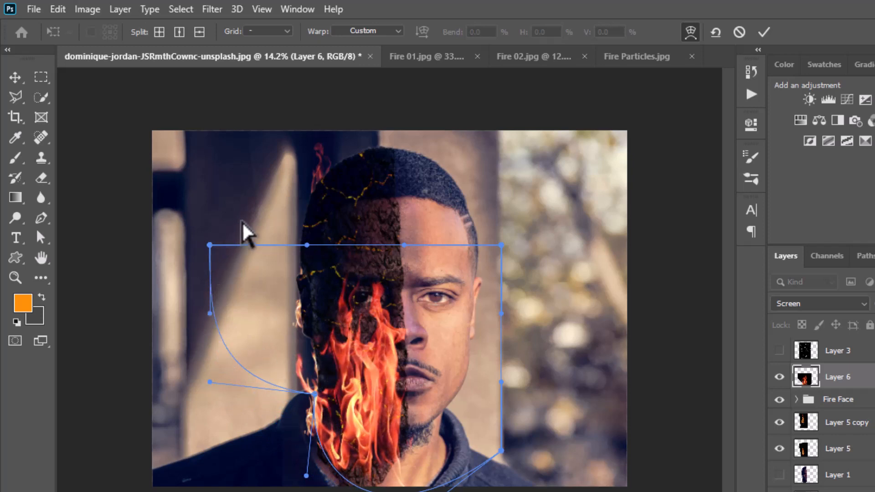
{"action": "left_click_drag", "start_coordinate": [209, 245], "coordinate": [242, 212]}
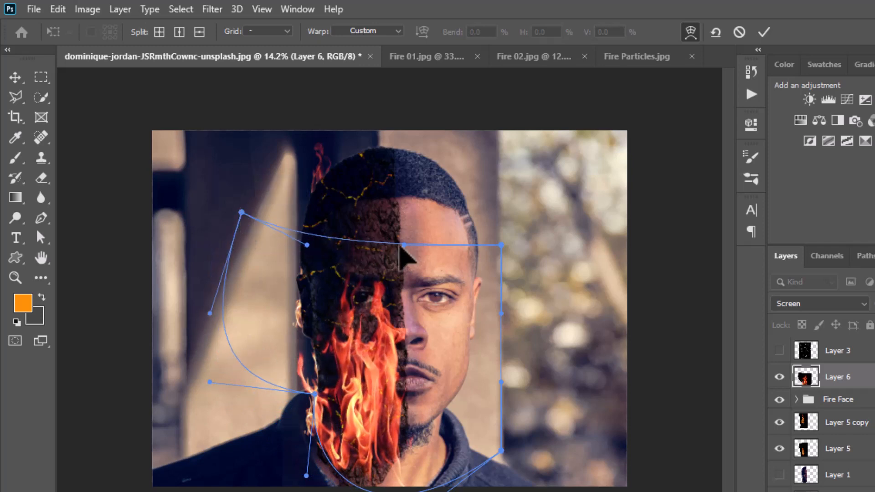
{"action": "left_click_drag", "start_coordinate": [398, 242], "coordinate": [367, 193]}
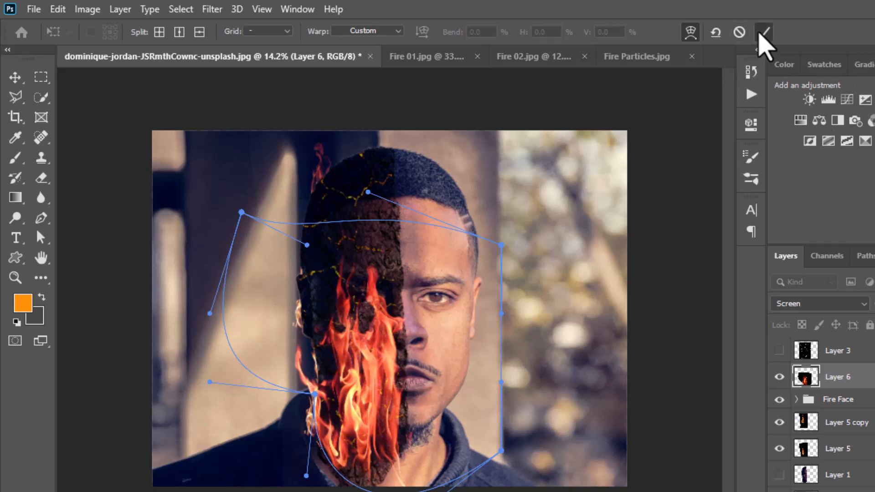
{"action": "left_click", "coordinate": [765, 32]}
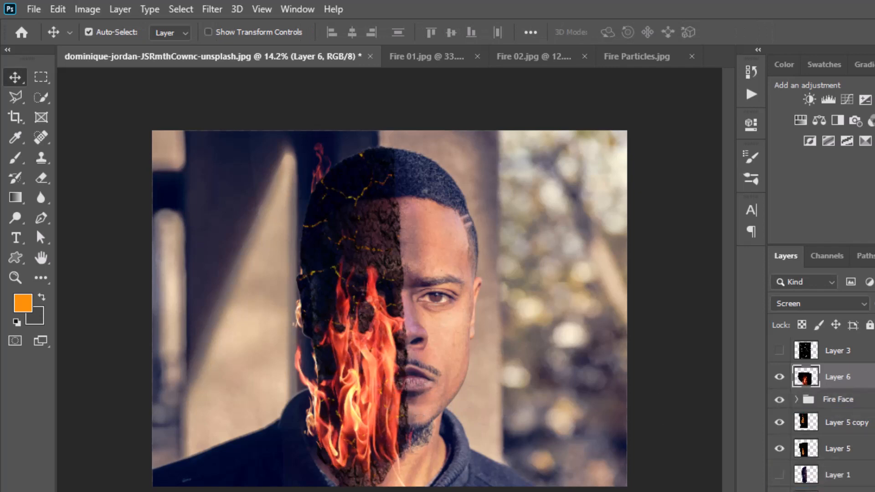
- Duplicate Layer 6, move the copy over the shaded forehead and hair, and scale it to about 70% width and 74% height
{"action": "key", "text": "ctrl+j"}
{"action": "key", "text": "ctrl+t"}
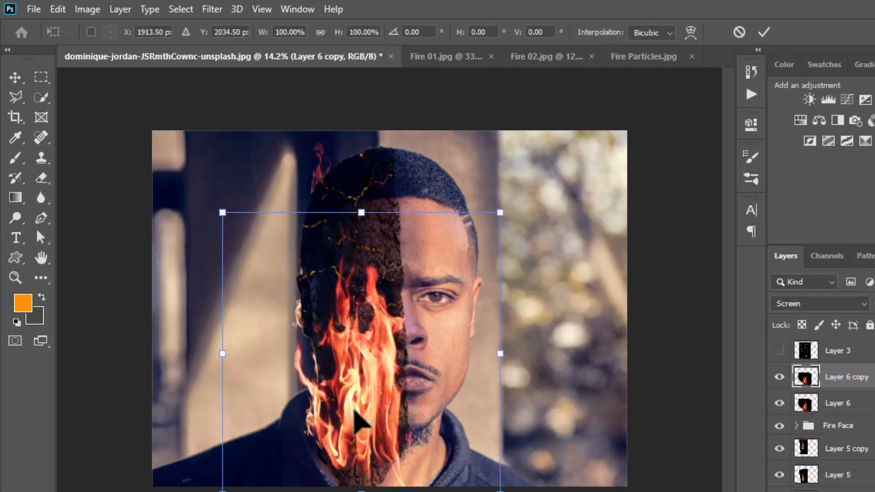
{"action": "left_click_drag", "start_coordinate": [358, 416], "coordinate": [353, 235]}
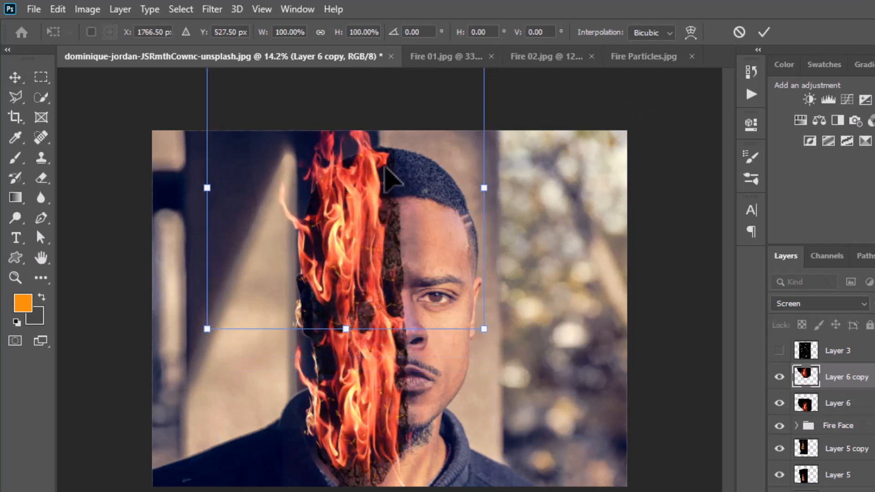
{"action": "left_click_drag", "start_coordinate": [208, 330], "coordinate": [257, 294]}
{"action": "left_click_drag", "start_coordinate": [257, 189], "coordinate": [251, 189]}
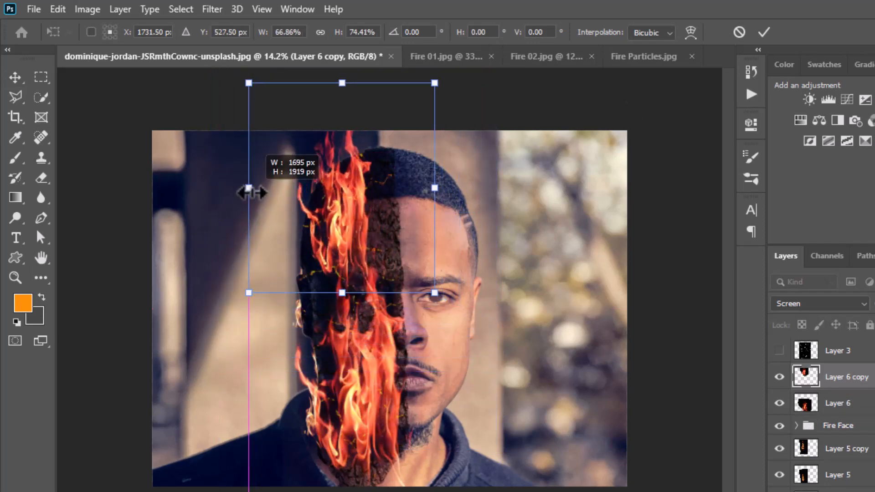
{"action": "left_click_drag", "start_coordinate": [436, 193], "coordinate": [453, 200]}
- Warp the Layer 6 copy so its flames spread across the shaded forehead
{"action": "right_click", "coordinate": [361, 228]}
{"action": "left_click", "coordinate": [370, 334]}
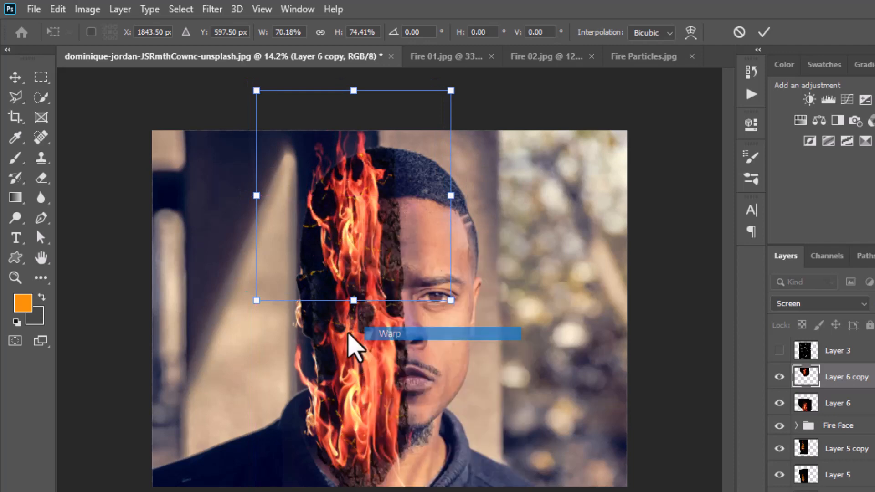
{"action": "left_click_drag", "start_coordinate": [373, 247], "coordinate": [378, 266]}
{"action": "left_click", "coordinate": [764, 32]}
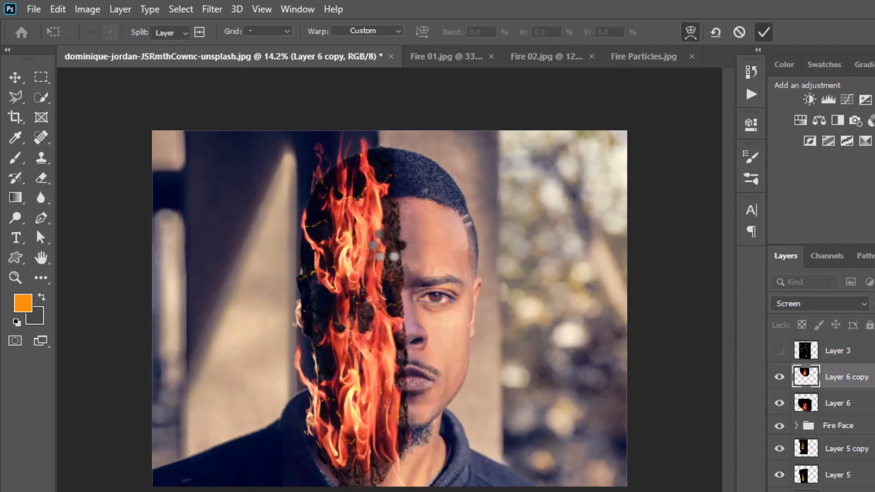
- Group Layer 6 and Layer 6 copy and name the group Fire
{"action": "left_click", "coordinate": [850, 403], "text": "shift"}
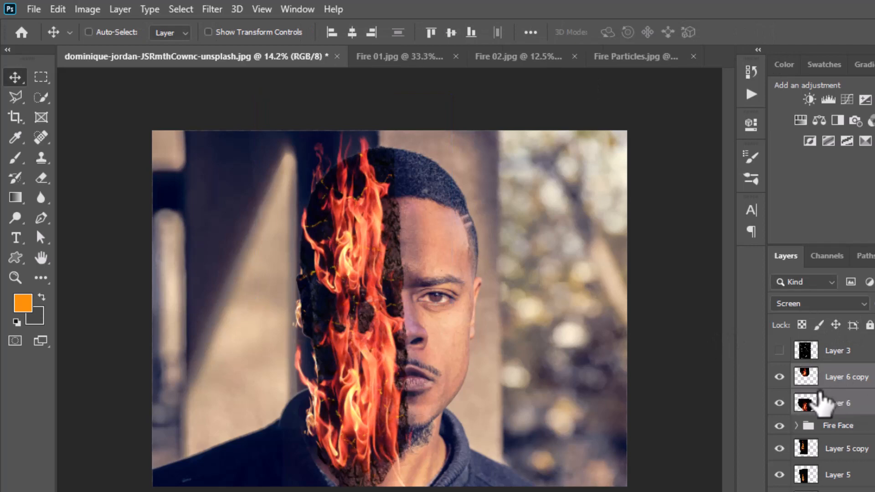
{"action": "key", "text": "ctrl+g"}
{"action": "double_click", "coordinate": [838, 373]}
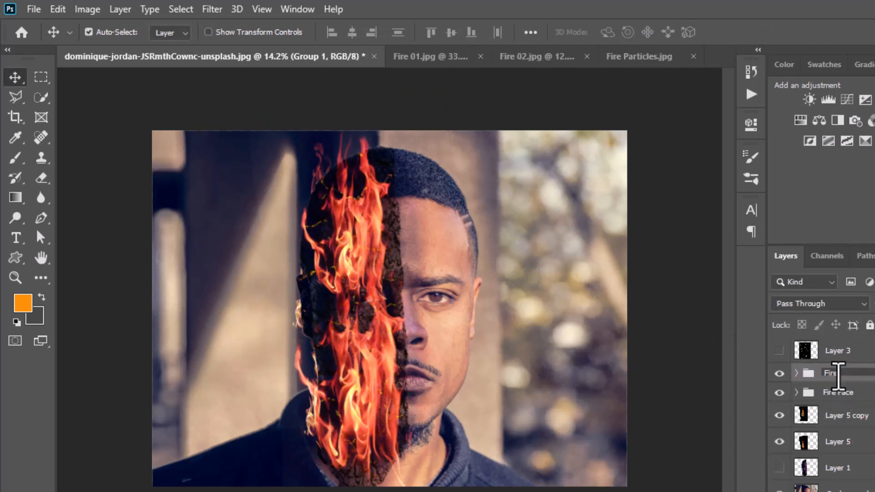
{"action": "type", "text": "Fire"}
{"action": "key", "text": "Return"}
- Group Layer 5 and Layer 5 copy and name the group Fire Back
{"action": "left_click", "coordinate": [851, 415]}
{"action": "left_click", "coordinate": [852, 442], "text": "shift"}
{"action": "key", "text": "ctrl+g"}
{"action": "double_click", "coordinate": [838, 411]}
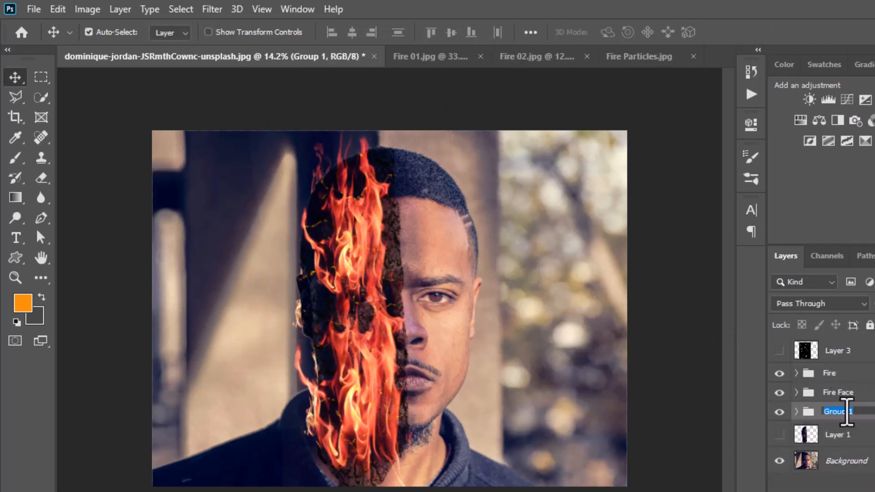
{"action": "type", "text": "Fire Back"}
{"action": "key", "text": "Return"}
- Add a white layer mask to the Fire group and set up a black soft brush at 90% opacity
{"action": "left_click", "coordinate": [830, 375]}
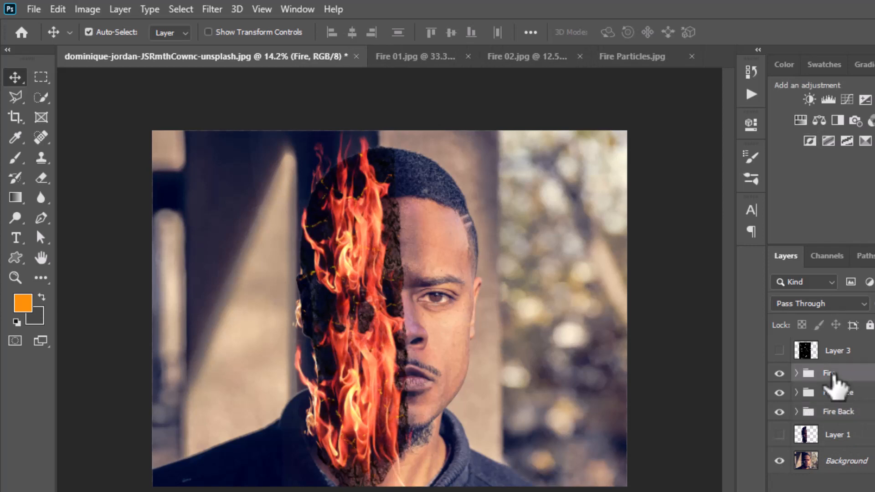
{"action": "left_click", "coordinate": [829, 491]}
{"action": "left_click", "coordinate": [17, 158]}
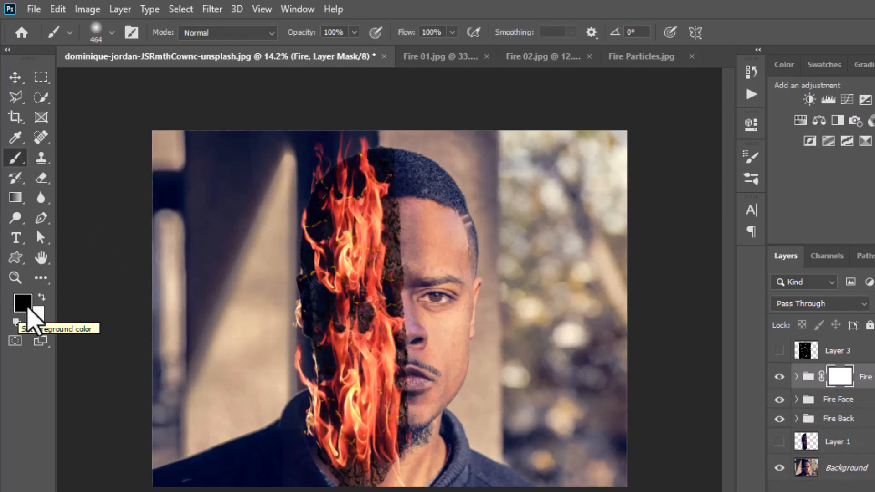
{"action": "left_click_drag", "start_coordinate": [355, 33], "coordinate": [343, 48]}
- Mask out Fire group flames on the forehead, beside the hairline and across the mouth, reducing the brush to 143 px
{"action": "scroll", "coordinate": [345, 249], "scroll_direction": "up", "scroll_amount": 5}
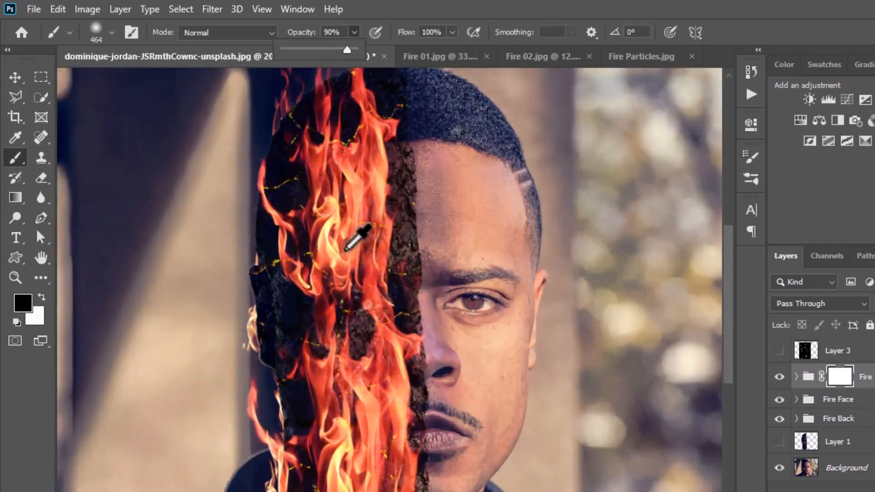
{"action": "left_click_drag", "start_coordinate": [347, 245], "coordinate": [340, 221]}
{"action": "right_click", "coordinate": [368, 201]}
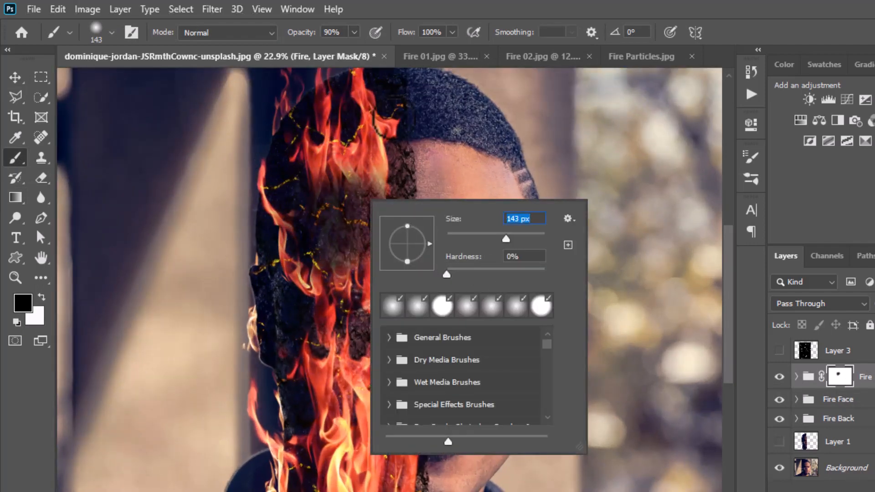
{"action": "left_click_drag", "start_coordinate": [395, 118], "coordinate": [366, 190]}
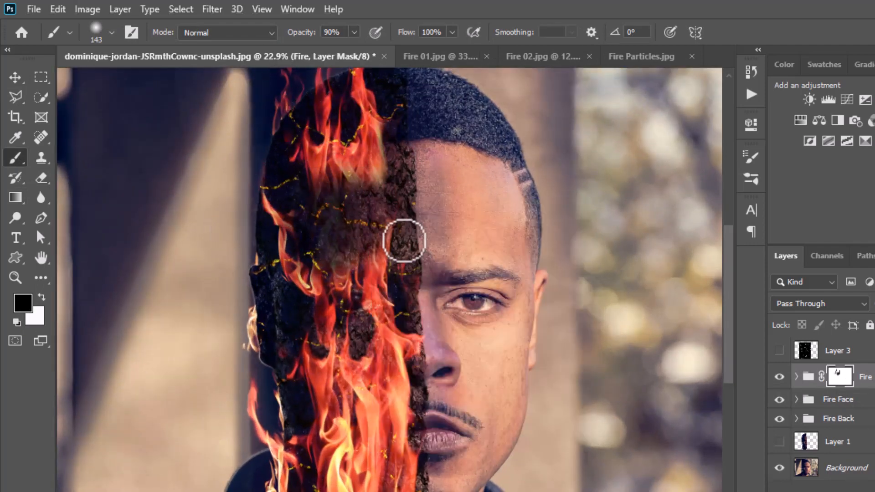
{"action": "mouse_move", "coordinate": [378, 415]}
{"action": "left_mouse_down"}
{"action": "mouse_move", "coordinate": [397, 310]}
{"action": "mouse_move", "coordinate": [365, 326]}
{"action": "mouse_move", "coordinate": [365, 337]}
{"action": "left_mouse_up"}
{"action": "right_click", "coordinate": [391, 315]}
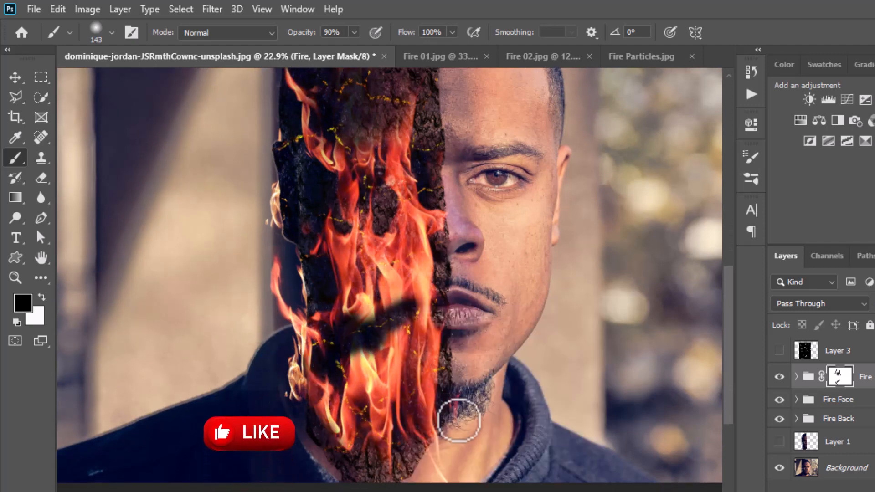
{"action": "left_click_drag", "start_coordinate": [414, 171], "coordinate": [410, 322]}
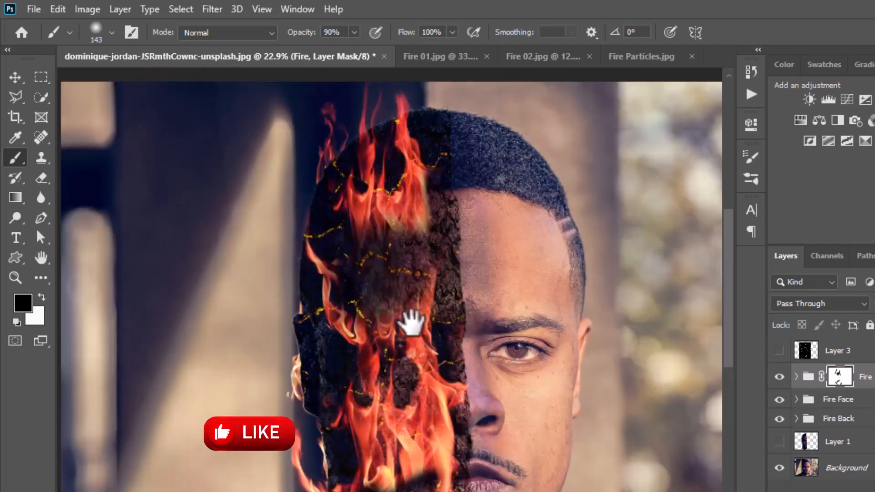
{"action": "key", "text": "v"}
{"action": "left_click", "coordinate": [420, 210]}
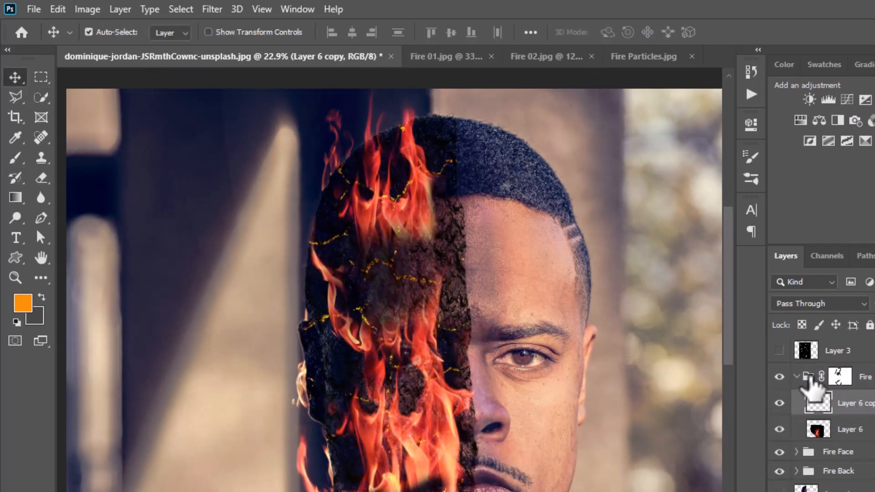
{"action": "left_click", "coordinate": [811, 385]}
{"action": "key", "text": "ctrl+t"}
{"action": "right_click", "coordinate": [423, 272]}
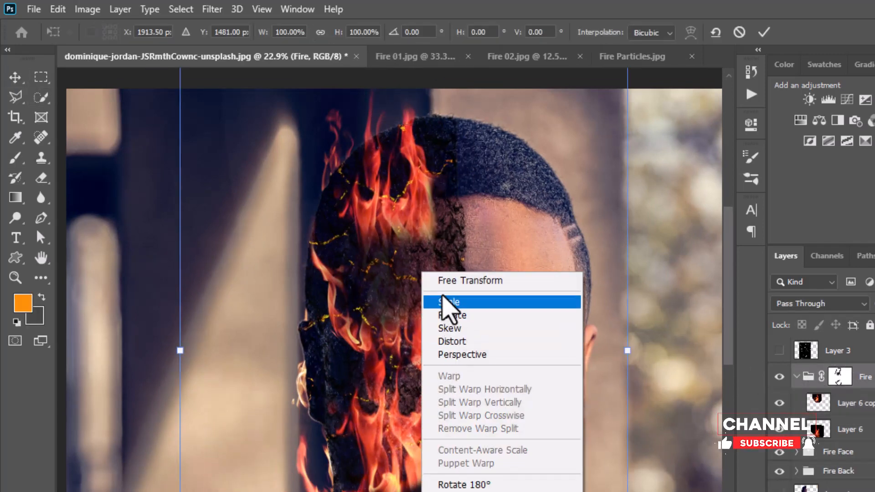
{"action": "left_click", "coordinate": [763, 31]}
{"action": "left_click", "coordinate": [763, 31]}
{"action": "left_click_drag", "start_coordinate": [447, 316], "coordinate": [446, 208]}
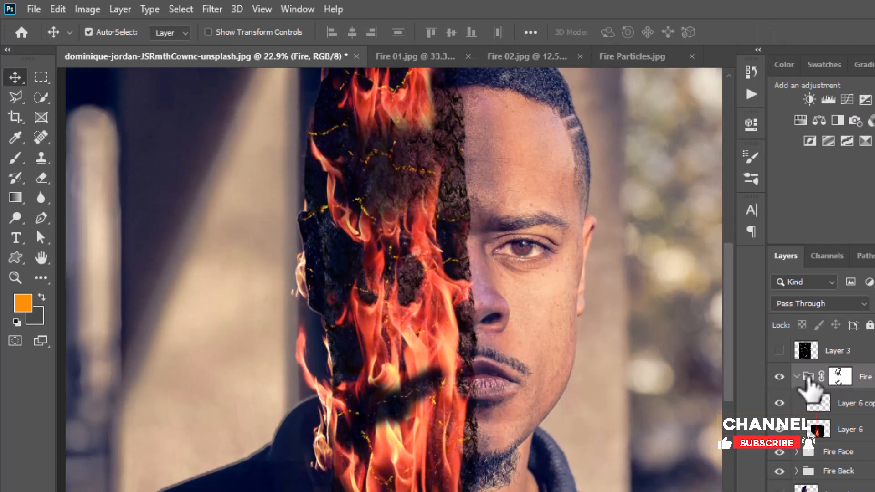
- Collapse the Fire group and add a white layer mask to the Fire Face group
{"action": "left_click", "coordinate": [797, 377]}
{"action": "left_click", "coordinate": [825, 400]}
{"action": "left_click", "coordinate": [839, 491]}
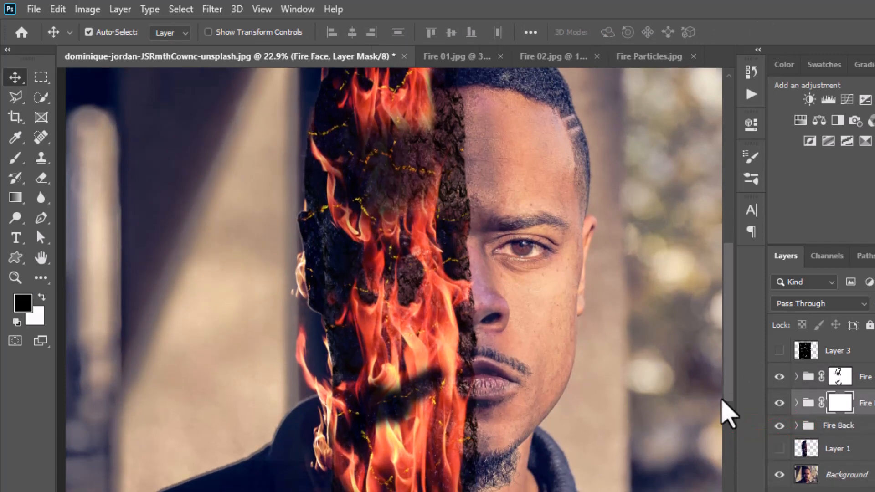
- Soften the rock texture's edge along the forehead on the Fire Face mask with a 417 px black brush at 70% opacity
{"action": "left_click", "coordinate": [15, 158]}
{"action": "right_click", "coordinate": [489, 144]}
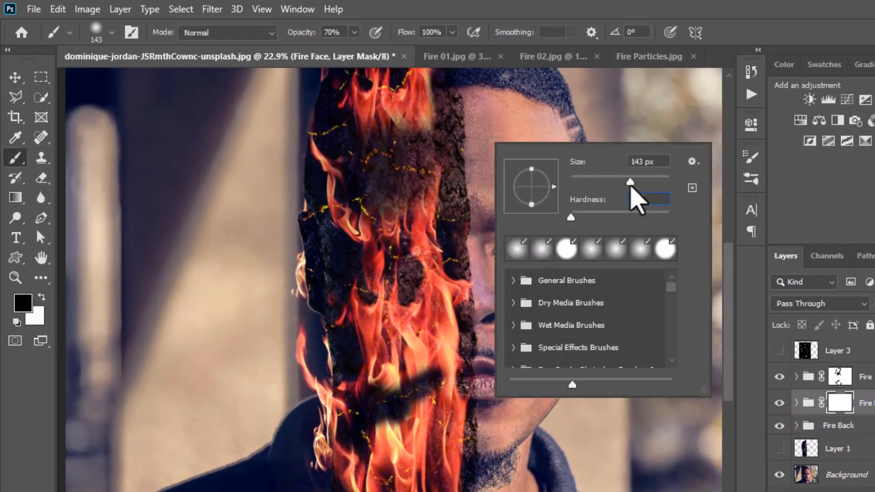
{"action": "left_click", "coordinate": [506, 108]}
{"action": "left_click", "coordinate": [506, 223]}
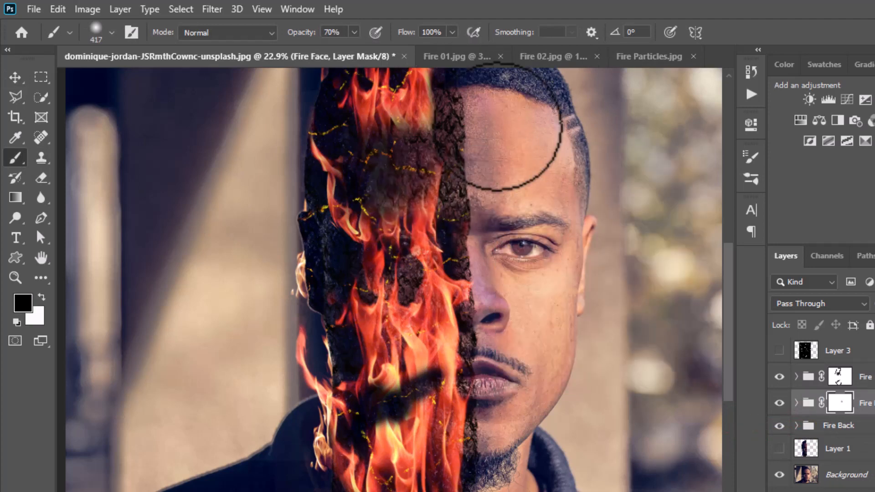
{"action": "mouse_move", "coordinate": [507, 117]}
{"action": "left_mouse_down"}
{"action": "mouse_move", "coordinate": [517, 229]}
{"action": "mouse_move", "coordinate": [506, 274]}
{"action": "mouse_move", "coordinate": [484, 212]}
{"action": "left_mouse_up"}
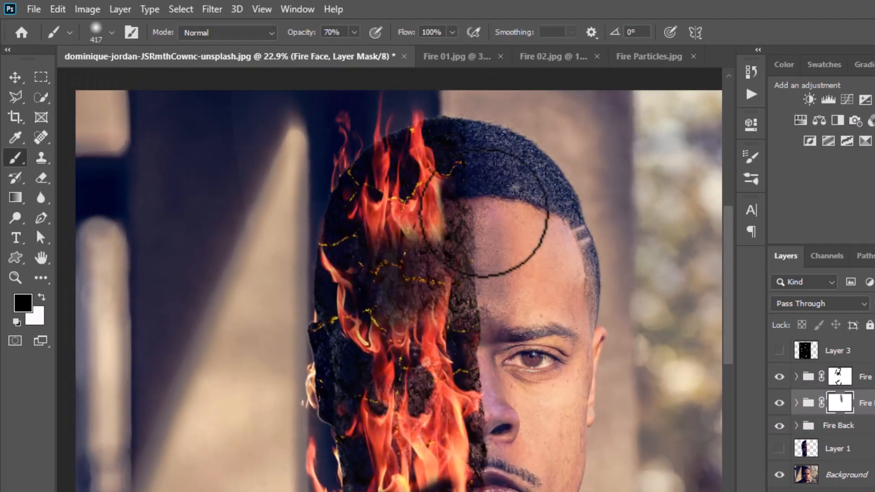
- Fade the rock edge from the forehead down past the nose and mouth to the neck with the brush at 39% opacity
{"action": "left_click", "coordinate": [354, 32]}
{"action": "left_click", "coordinate": [333, 49]}
{"action": "left_click", "coordinate": [498, 243]}
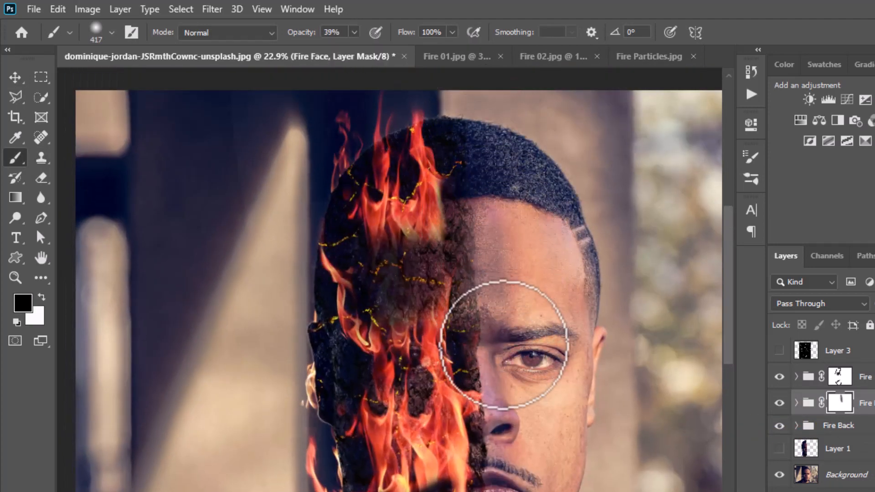
{"action": "scroll", "coordinate": [502, 326], "scroll_direction": "up", "scroll_amount": 3}
{"action": "left_click_drag", "start_coordinate": [518, 415], "coordinate": [518, 202]}
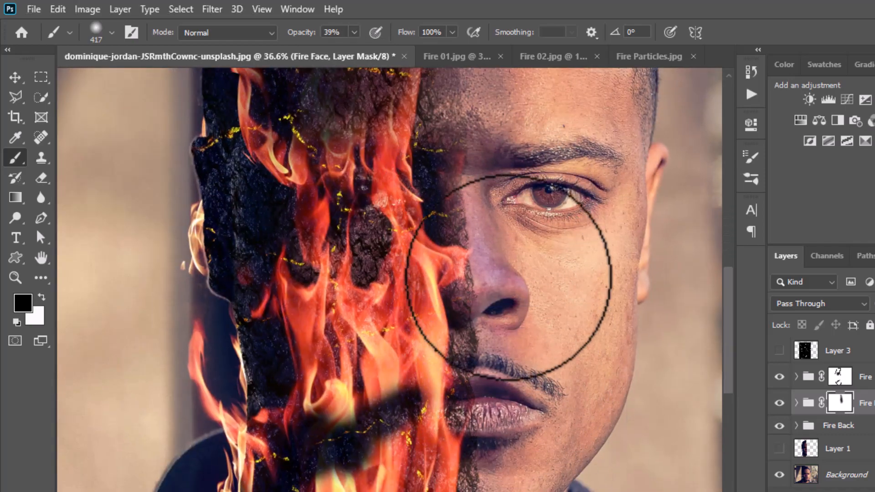
{"action": "left_click_drag", "start_coordinate": [565, 460], "coordinate": [446, 277]}
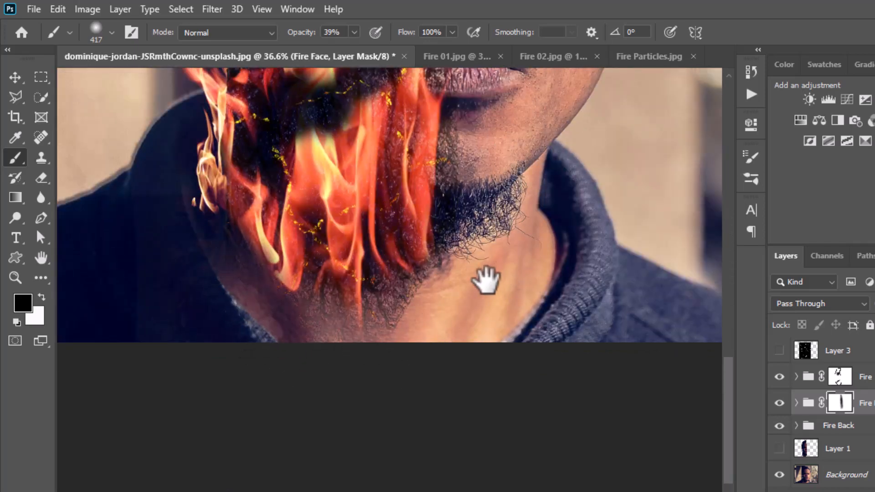
{"action": "scroll", "coordinate": [485, 255], "scroll_direction": "up", "scroll_amount": 10}
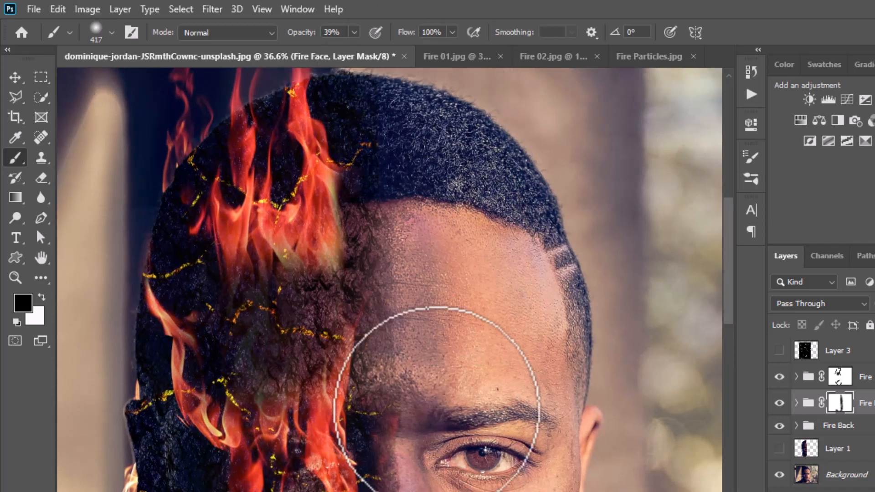
{"action": "mouse_move", "coordinate": [501, 227]}
{"action": "left_mouse_down"}
{"action": "mouse_move", "coordinate": [504, 250]}
{"action": "mouse_move", "coordinate": [485, 222]}
{"action": "mouse_move", "coordinate": [497, 77]}
{"action": "left_mouse_up"}
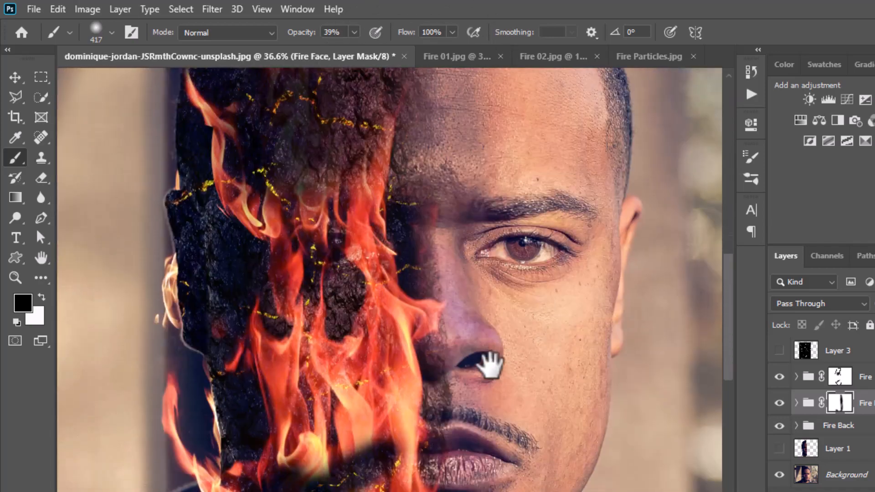
{"action": "key", "text": "v"}
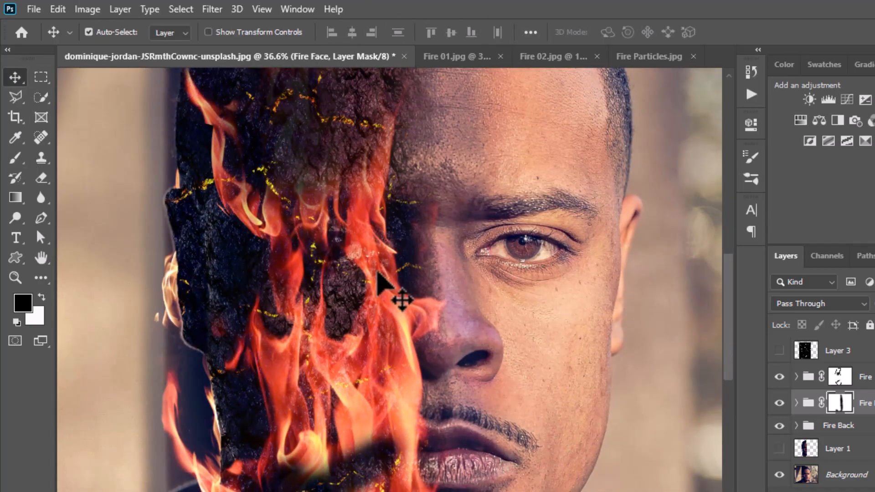
{"action": "scroll", "coordinate": [390, 289], "scroll_direction": "down", "scroll_amount": 1}
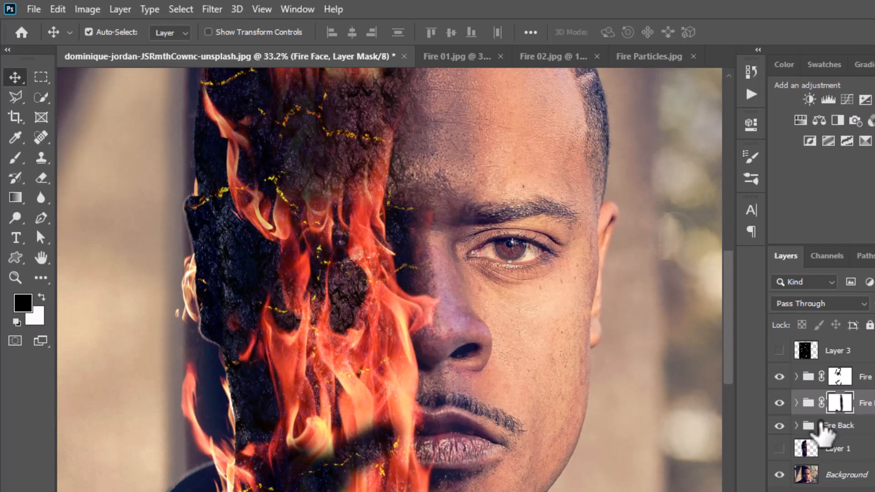
- Mask out the flames over the burning side's eye on the Fire group mask with the black brush at 100% opacity
{"action": "left_click", "coordinate": [779, 377]}
{"action": "left_click", "coordinate": [841, 379]}
{"action": "left_click", "coordinate": [15, 157]}
{"action": "left_click", "coordinate": [354, 31]}
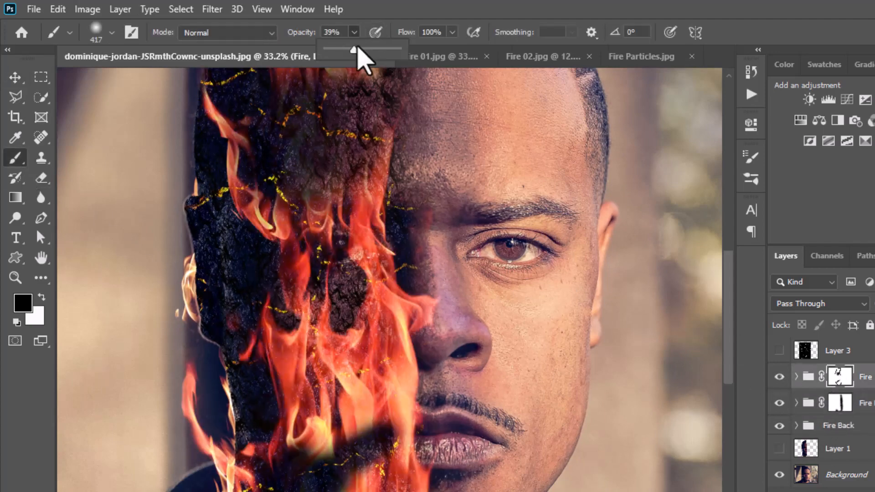
{"action": "left_click", "coordinate": [338, 294]}
{"action": "left_click", "coordinate": [15, 77]}
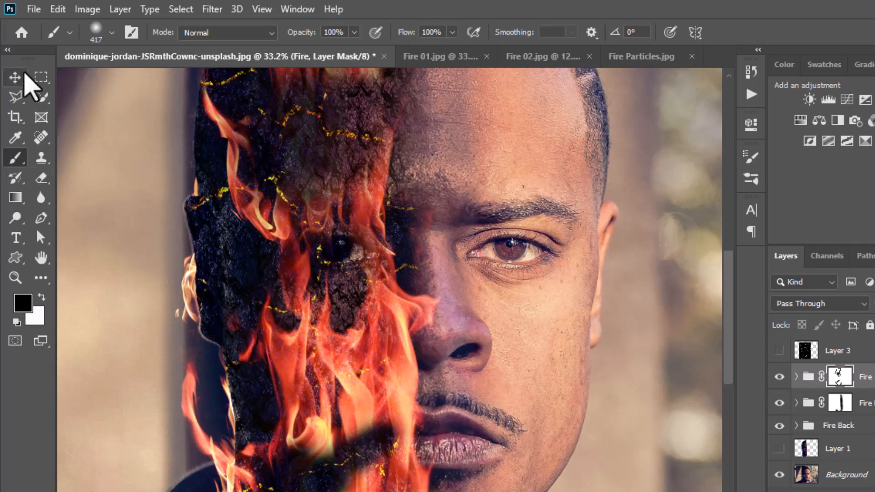
{"action": "scroll", "coordinate": [438, 353], "scroll_direction": "down", "scroll_amount": 1}
- Thin out the flames over the cheek, mouth and chin on the Fire mask with the brush at 64% opacity and 41% flow
{"action": "key", "text": "b"}
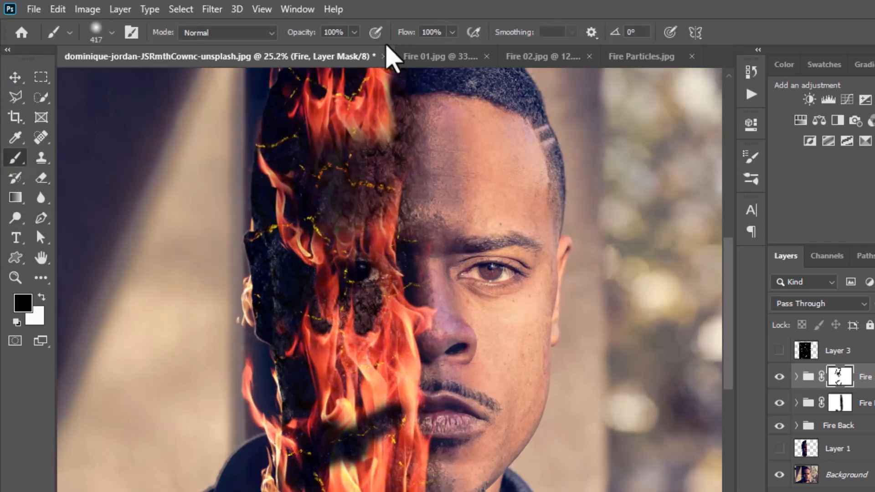
{"action": "left_click_drag", "start_coordinate": [334, 50], "coordinate": [328, 49]}
{"action": "left_click", "coordinate": [454, 32]}
{"action": "left_click", "coordinate": [410, 49]}
{"action": "mouse_move", "coordinate": [392, 402]}
{"action": "left_mouse_down"}
{"action": "mouse_move", "coordinate": [401, 378]}
{"action": "mouse_move", "coordinate": [368, 404]}
{"action": "mouse_move", "coordinate": [356, 456]}
{"action": "mouse_move", "coordinate": [303, 439]}
{"action": "mouse_move", "coordinate": [328, 273]}
{"action": "mouse_move", "coordinate": [276, 185]}
{"action": "mouse_move", "coordinate": [384, 131]}
{"action": "mouse_move", "coordinate": [401, 142]}
{"action": "left_mouse_up"}
{"action": "left_click_drag", "start_coordinate": [462, 162], "coordinate": [469, 273]}
{"action": "mouse_move", "coordinate": [396, 153]}
{"action": "left_mouse_down"}
{"action": "mouse_move", "coordinate": [412, 150]}
{"action": "mouse_move", "coordinate": [260, 331]}
{"action": "left_mouse_up"}
{"action": "left_click_drag", "start_coordinate": [472, 357], "coordinate": [474, 160]}
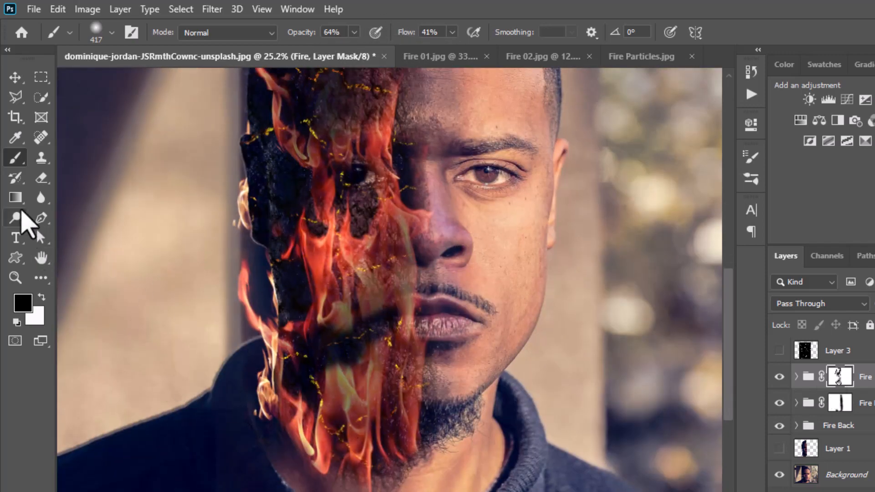
- Restore some flames over the shaded forehead and temple on the Fire mask with a 146 px white brush
{"action": "mouse_move", "coordinate": [312, 400]}
{"action": "left_mouse_down"}
{"action": "mouse_move", "coordinate": [328, 250]}
{"action": "mouse_move", "coordinate": [293, 127]}
{"action": "left_mouse_up"}
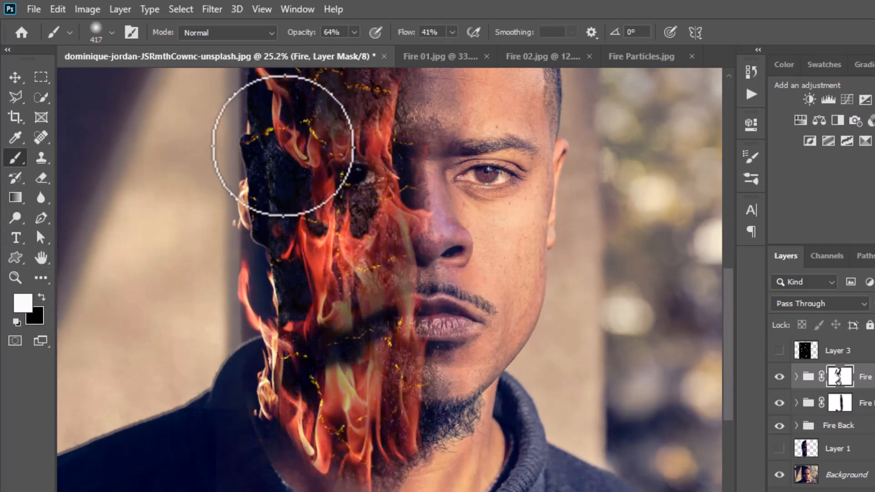
{"action": "right_click", "coordinate": [332, 139]}
{"action": "key", "text": "Escape"}
{"action": "scroll", "coordinate": [372, 168], "scroll_direction": "up", "scroll_amount": 4}
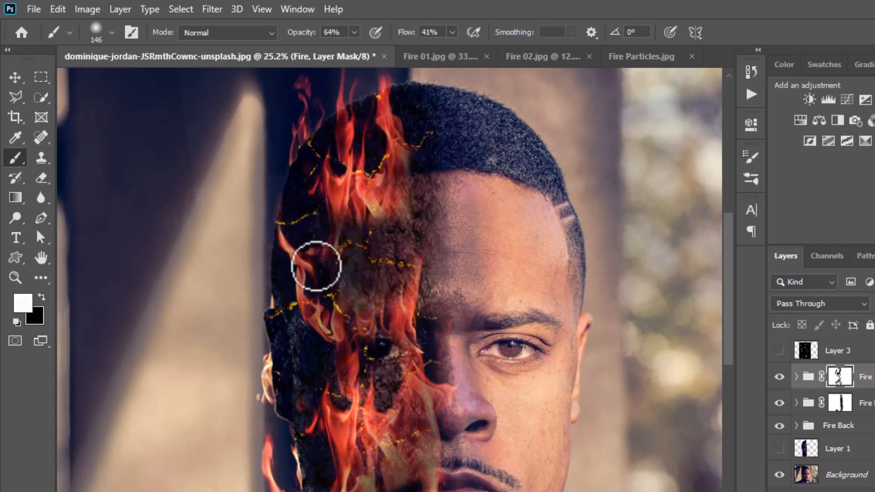
{"action": "mouse_move", "coordinate": [351, 340]}
{"action": "left_mouse_down"}
{"action": "mouse_move", "coordinate": [347, 270]}
{"action": "mouse_move", "coordinate": [357, 226]}
{"action": "left_mouse_up"}
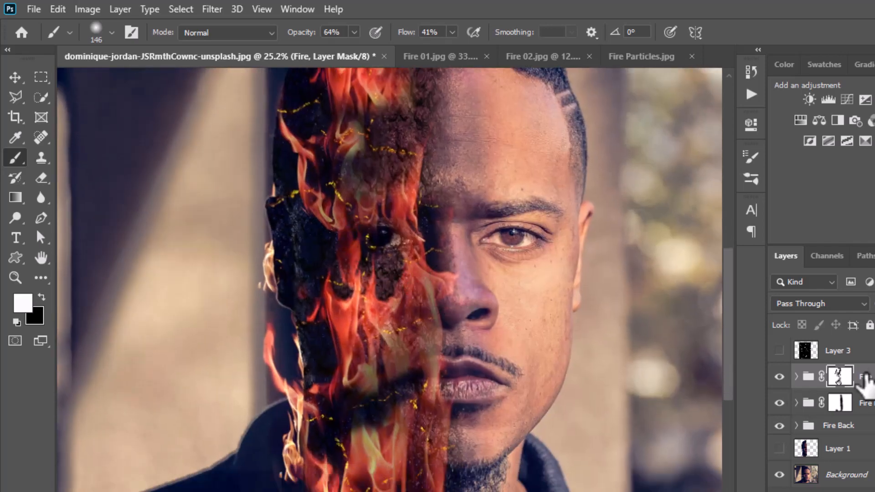
- Add a Levels adjustment layer with darker shadows above the Fire group and a Curves adjustment layer with a contrast-boosting S-curve
{"action": "left_click", "coordinate": [828, 99]}
{"action": "left_click_drag", "start_coordinate": [548, 281], "coordinate": [559, 282]}
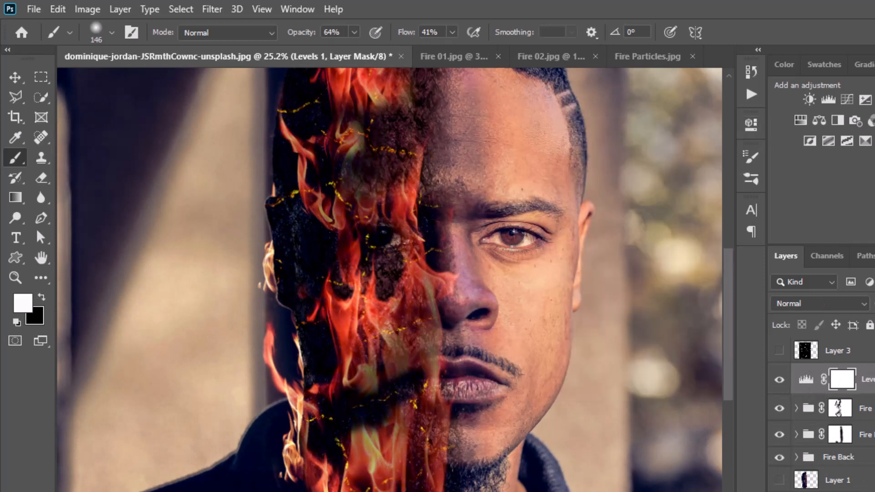
{"action": "left_click", "coordinate": [865, 99]}
{"action": "left_click_drag", "start_coordinate": [664, 253], "coordinate": [606, 321]}
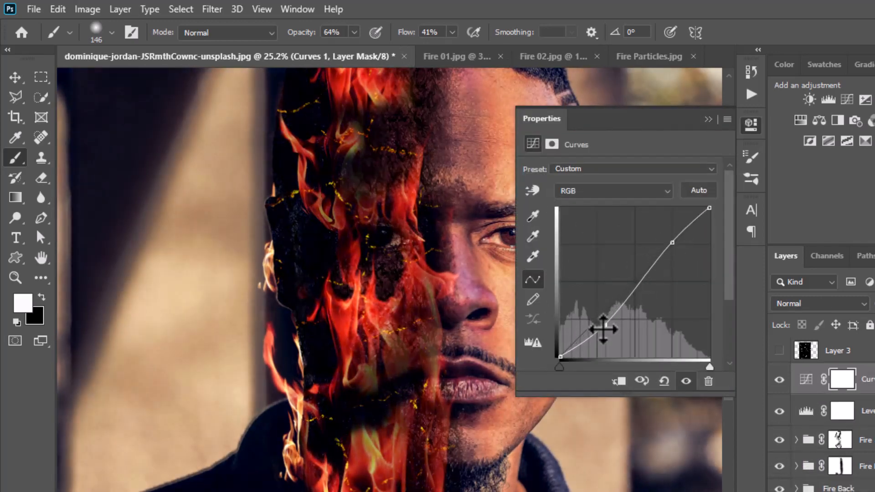
{"action": "left_click", "coordinate": [751, 124]}
{"action": "scroll", "coordinate": [459, 297], "scroll_direction": "down", "scroll_amount": 2}
{"action": "left_click", "coordinate": [15, 80]}
{"action": "scroll", "coordinate": [391, 355], "scroll_direction": "up", "scroll_amount": 1}
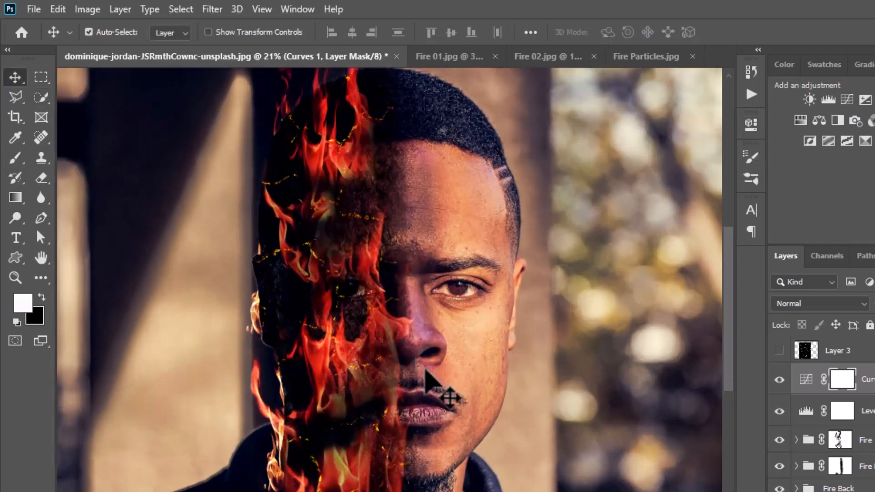
{"action": "scroll", "coordinate": [381, 439], "scroll_direction": "up", "scroll_amount": 1}
{"action": "scroll", "coordinate": [380, 436], "scroll_direction": "down", "scroll_amount": 1}
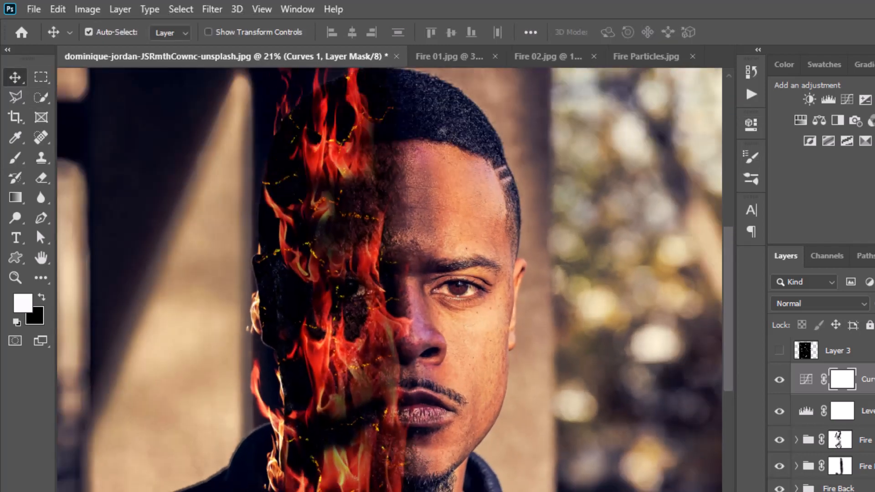
- Paint out the flames over the nose bridge and inner cheek on the Fire group mask with the black brush at 64% opacity
{"action": "scroll", "coordinate": [379, 433], "scroll_direction": "up", "scroll_amount": 2}
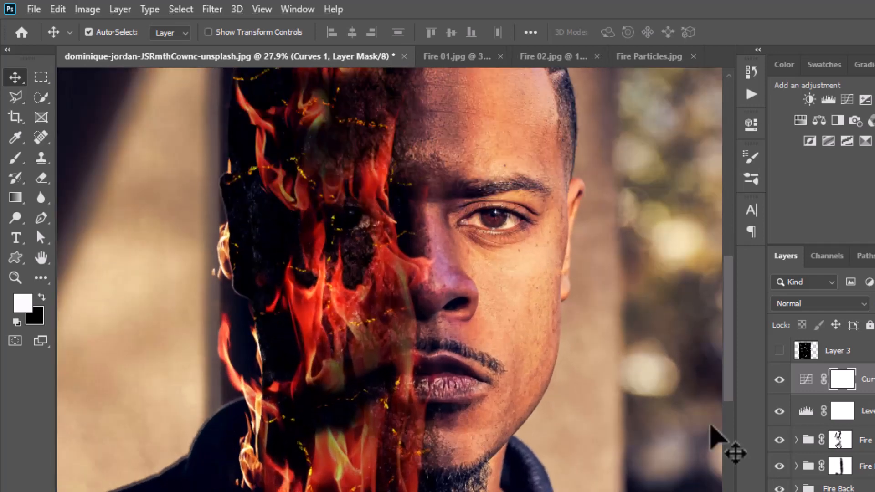
{"action": "left_click", "coordinate": [838, 442]}
{"action": "left_click", "coordinate": [15, 158]}
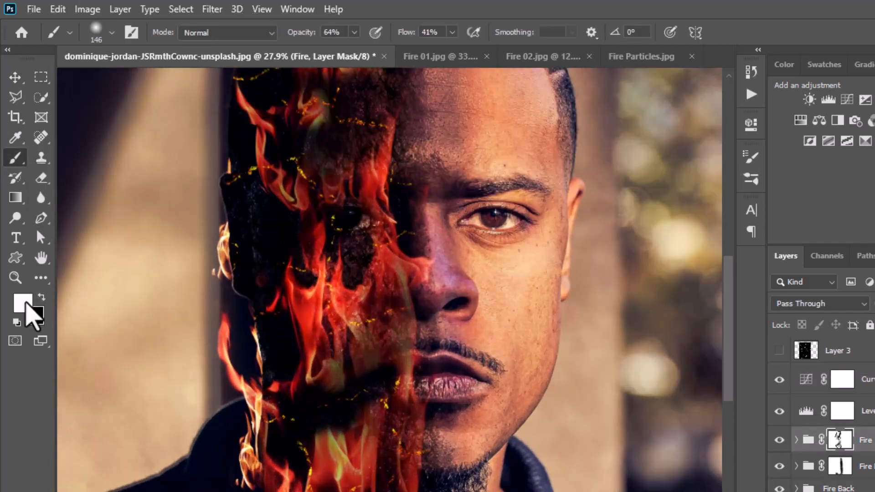
{"action": "mouse_move", "coordinate": [428, 258]}
{"action": "left_mouse_down"}
{"action": "mouse_move", "coordinate": [415, 280]}
{"action": "mouse_move", "coordinate": [362, 287]}
{"action": "left_mouse_up"}
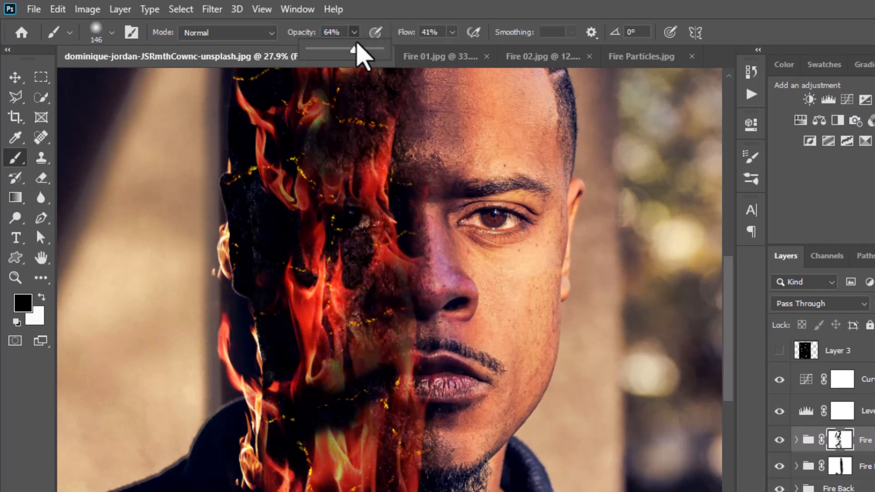
- Mask out more flames over the burning side's cheek, mouth, chin and brow on the Fire mask with the black brush at 100% opacity
{"action": "left_click_drag", "start_coordinate": [357, 43], "coordinate": [386, 49]}
{"action": "mouse_move", "coordinate": [285, 358]}
{"action": "left_mouse_down"}
{"action": "mouse_move", "coordinate": [303, 306]}
{"action": "mouse_move", "coordinate": [285, 296]}
{"action": "left_mouse_up"}
{"action": "left_click_drag", "start_coordinate": [358, 319], "coordinate": [349, 295]}
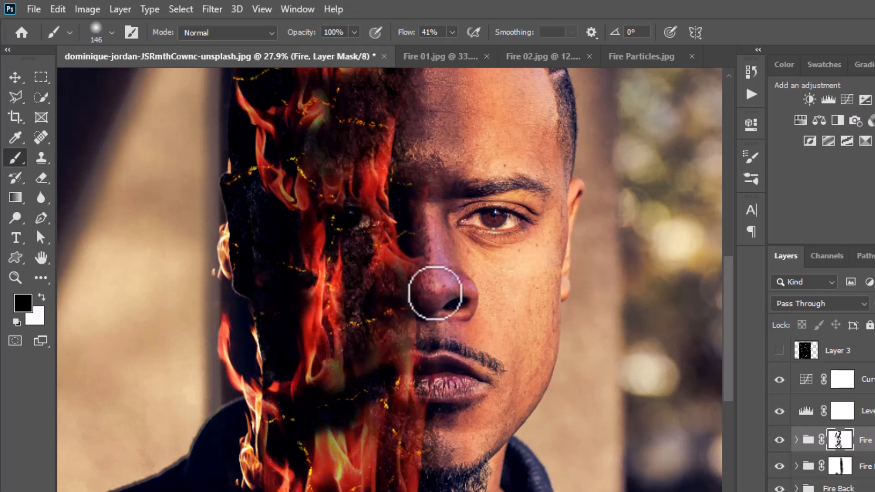
{"action": "mouse_move", "coordinate": [347, 374]}
{"action": "left_mouse_down"}
{"action": "mouse_move", "coordinate": [321, 421]}
{"action": "mouse_move", "coordinate": [388, 440]}
{"action": "mouse_move", "coordinate": [387, 470]}
{"action": "left_mouse_up"}
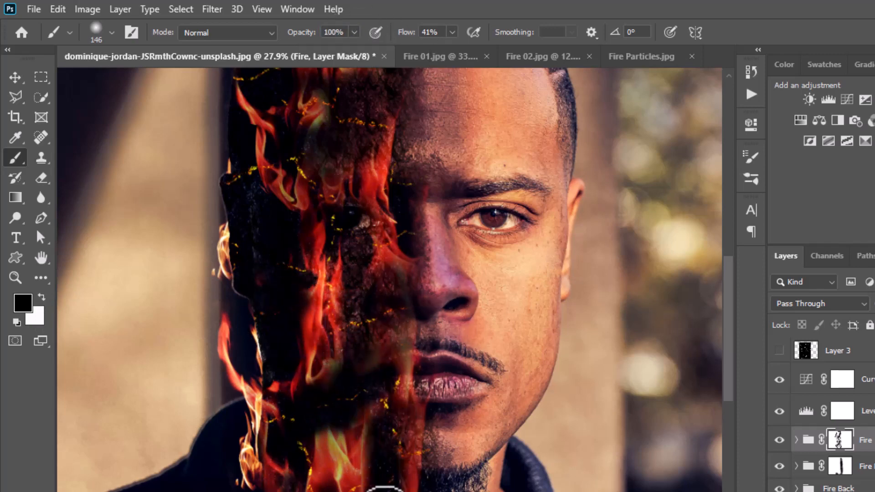
{"action": "mouse_move", "coordinate": [338, 165]}
{"action": "left_mouse_down"}
{"action": "mouse_move", "coordinate": [385, 184]}
{"action": "mouse_move", "coordinate": [341, 185]}
{"action": "mouse_move", "coordinate": [340, 195]}
{"action": "mouse_move", "coordinate": [370, 204]}
{"action": "left_mouse_up"}
{"action": "left_click_drag", "start_coordinate": [333, 137], "coordinate": [336, 293]}
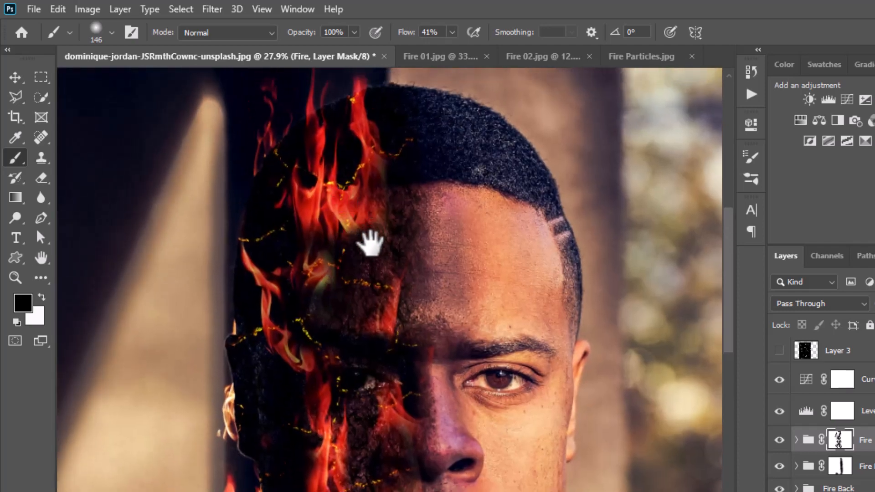
- Restore flames along the face's dividing line, beside the nose and mouth and up the forehead, on the Fire mask with the white brush
{"action": "left_click", "coordinate": [43, 299]}
{"action": "left_click_drag", "start_coordinate": [390, 429], "coordinate": [377, 317]}
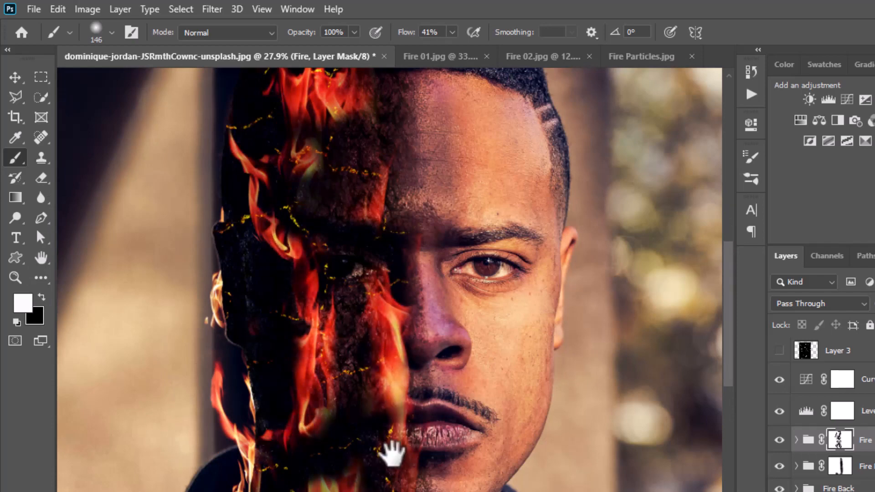
{"action": "left_click_drag", "start_coordinate": [391, 453], "coordinate": [339, 407]}
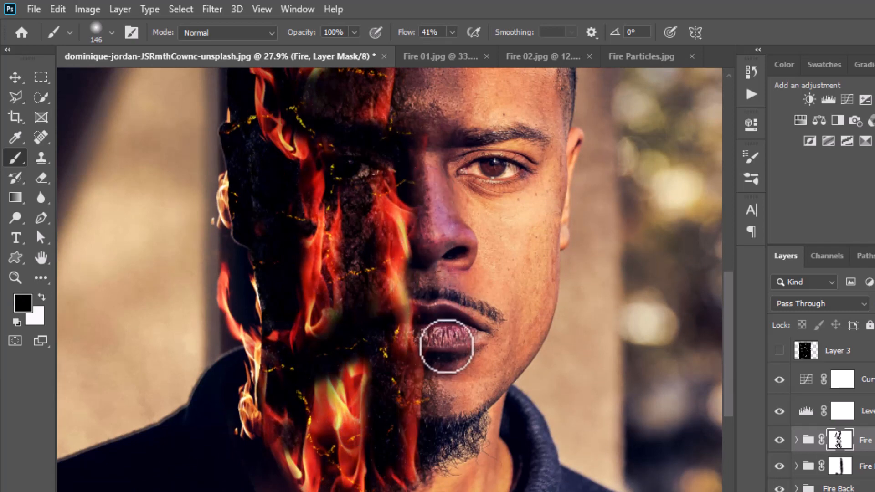
{"action": "key", "text": "x"}
{"action": "left_click_drag", "start_coordinate": [381, 82], "coordinate": [387, 214]}
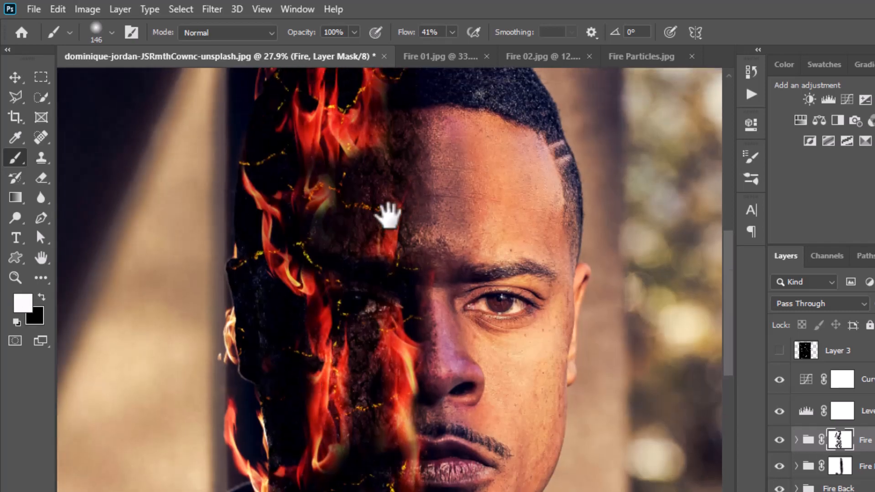
{"action": "left_click_drag", "start_coordinate": [383, 148], "coordinate": [370, 113]}
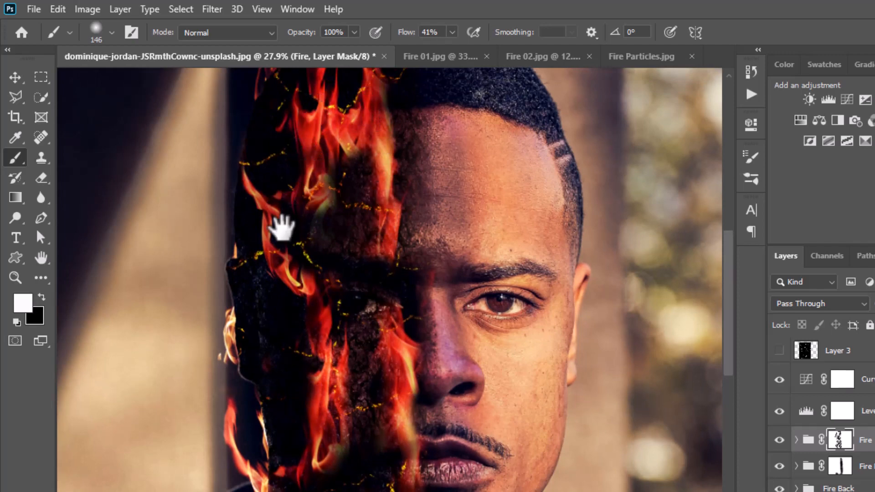
{"action": "key", "text": "v"}
{"action": "scroll", "coordinate": [150, 310], "scroll_direction": "down", "scroll_amount": 2}
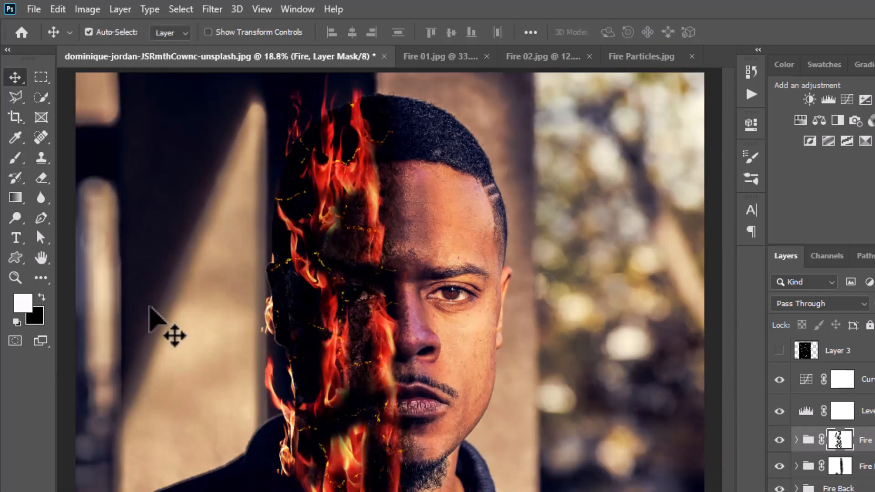
- Bring the Fire Particles.jpg image into the portrait document above the Fire group and set its blend mode to Screen
{"action": "left_click", "coordinate": [661, 58]}
{"action": "left_click_drag", "start_coordinate": [498, 323], "coordinate": [367, 295]}
{"action": "left_click_drag", "start_coordinate": [839, 440], "coordinate": [866, 411]}
{"action": "left_click", "coordinate": [821, 304]}
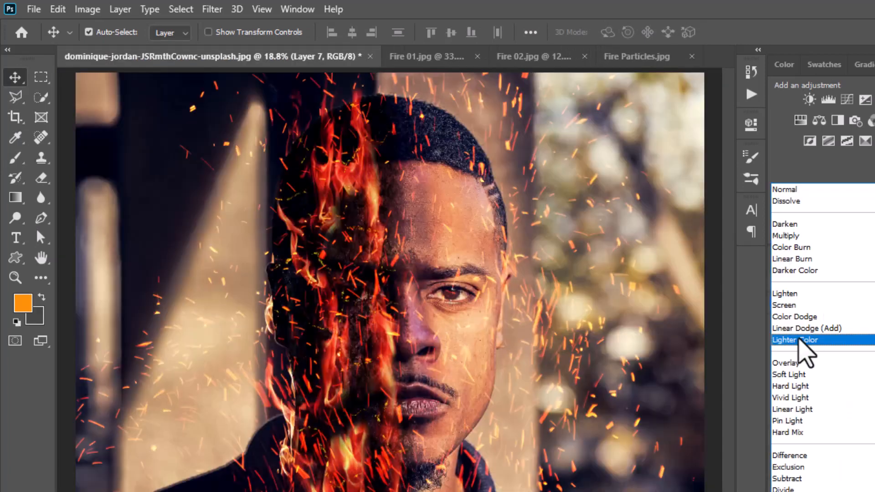
{"action": "left_click", "coordinate": [791, 305]}
- Scale the particles layer to 56.01%, rotate it 90° and position it over the burning half of the face
{"action": "key", "text": "ctrl+t"}
{"action": "scroll", "coordinate": [403, 242], "scroll_direction": "down", "scroll_amount": 1}
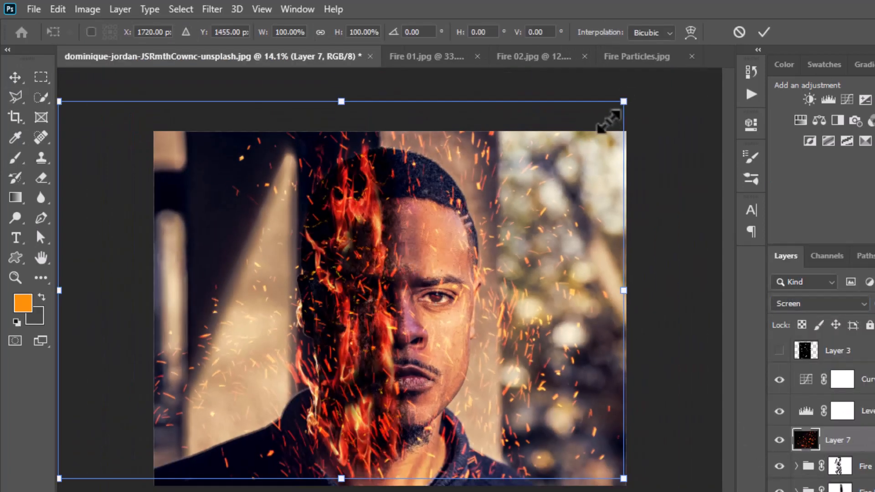
{"action": "left_click_drag", "start_coordinate": [624, 101], "coordinate": [517, 215]}
{"action": "key", "text": "ctrl+z"}
{"action": "left_click_drag", "start_coordinate": [623, 103], "coordinate": [508, 186]}
{"action": "left_click_drag", "start_coordinate": [527, 434], "coordinate": [202, 486]}
{"action": "left_click_drag", "start_coordinate": [336, 305], "coordinate": [341, 317]}
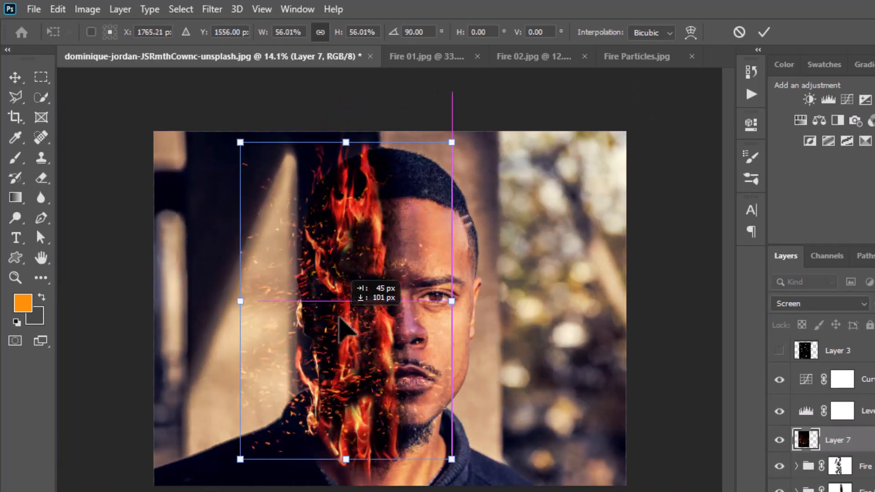
{"action": "left_click", "coordinate": [764, 32]}
- Add a mask to the particles layer and paint out its sparks along both outer sides with a soft 385 px black brush
{"action": "left_click", "coordinate": [857, 491]}
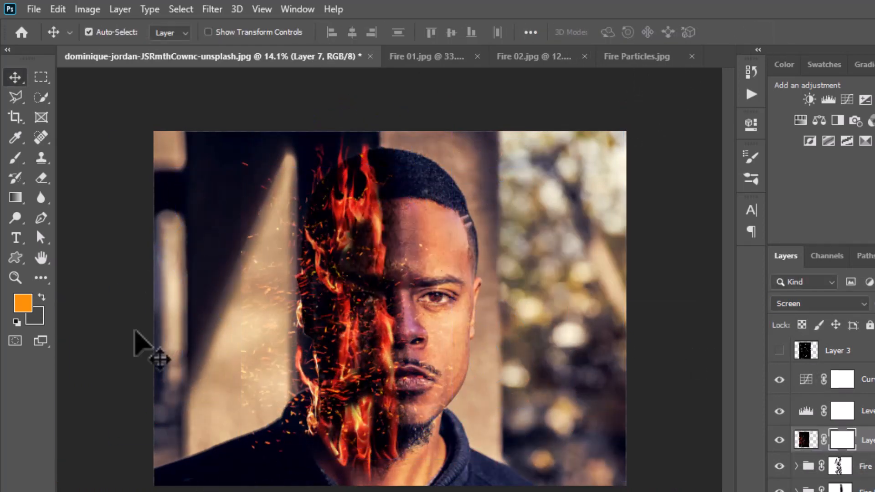
{"action": "left_click", "coordinate": [15, 158]}
{"action": "right_click", "coordinate": [174, 280]}
{"action": "left_click", "coordinate": [351, 302]}
{"action": "mouse_move", "coordinate": [227, 177]}
{"action": "left_mouse_down"}
{"action": "mouse_move", "coordinate": [246, 279]}
{"action": "mouse_move", "coordinate": [232, 418]}
{"action": "mouse_move", "coordinate": [244, 409]}
{"action": "mouse_move", "coordinate": [283, 425]}
{"action": "left_mouse_up"}
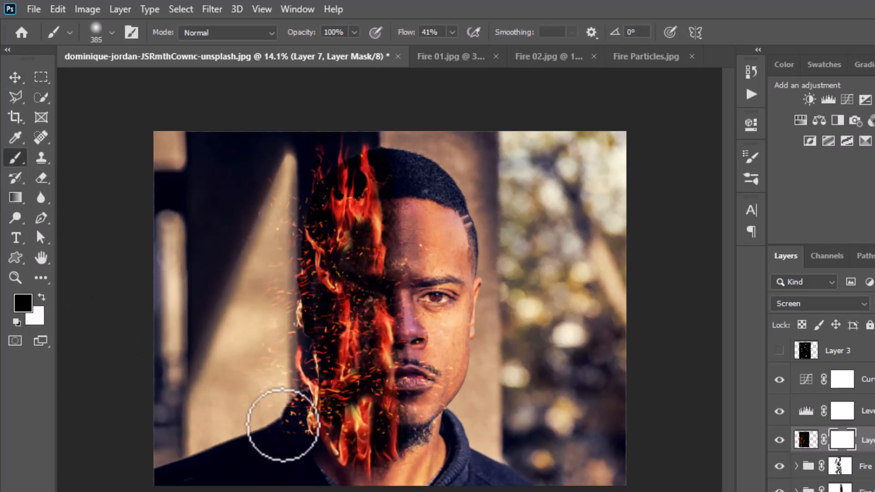
{"action": "left_click_drag", "start_coordinate": [456, 354], "coordinate": [431, 145]}
{"action": "left_click_drag", "start_coordinate": [471, 370], "coordinate": [476, 376]}
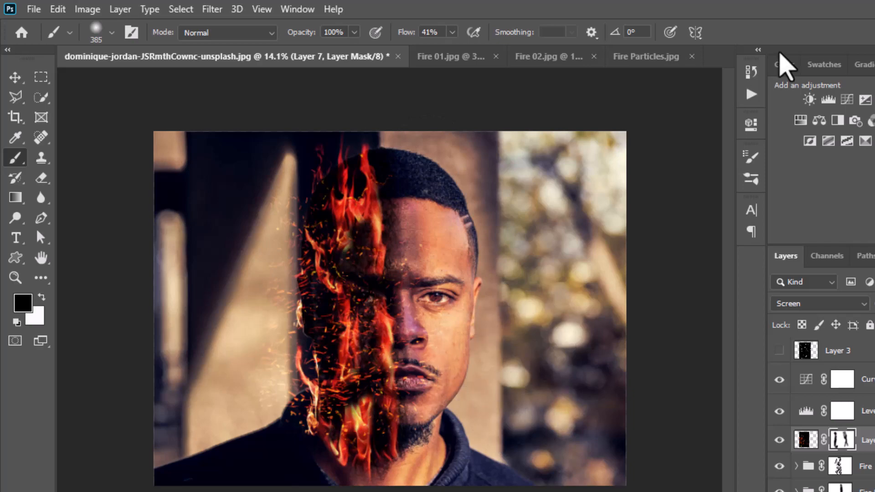
{"action": "key", "text": "v"}
{"action": "scroll", "coordinate": [446, 342], "scroll_direction": "up", "scroll_amount": 9}
{"action": "left_click_drag", "start_coordinate": [333, 269], "coordinate": [447, 279]}
{"action": "scroll", "coordinate": [446, 279], "scroll_direction": "down", "scroll_amount": 2}
{"action": "scroll", "coordinate": [447, 280], "scroll_direction": "down", "scroll_amount": 2}
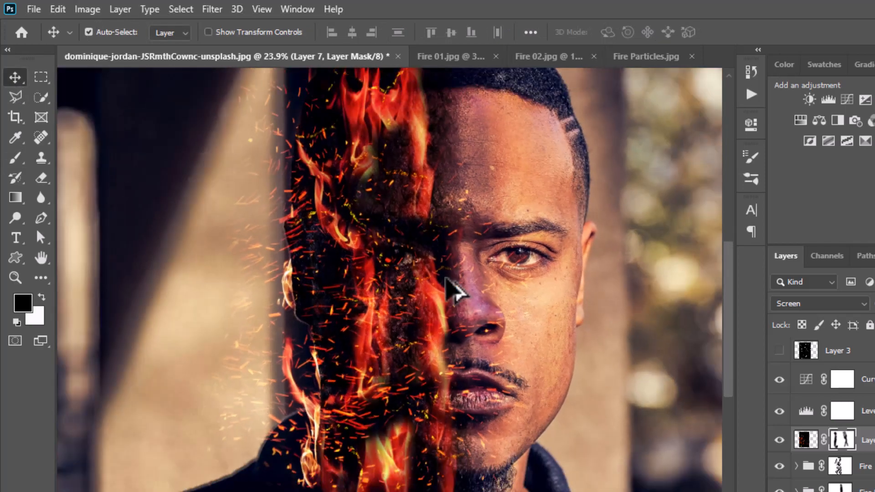